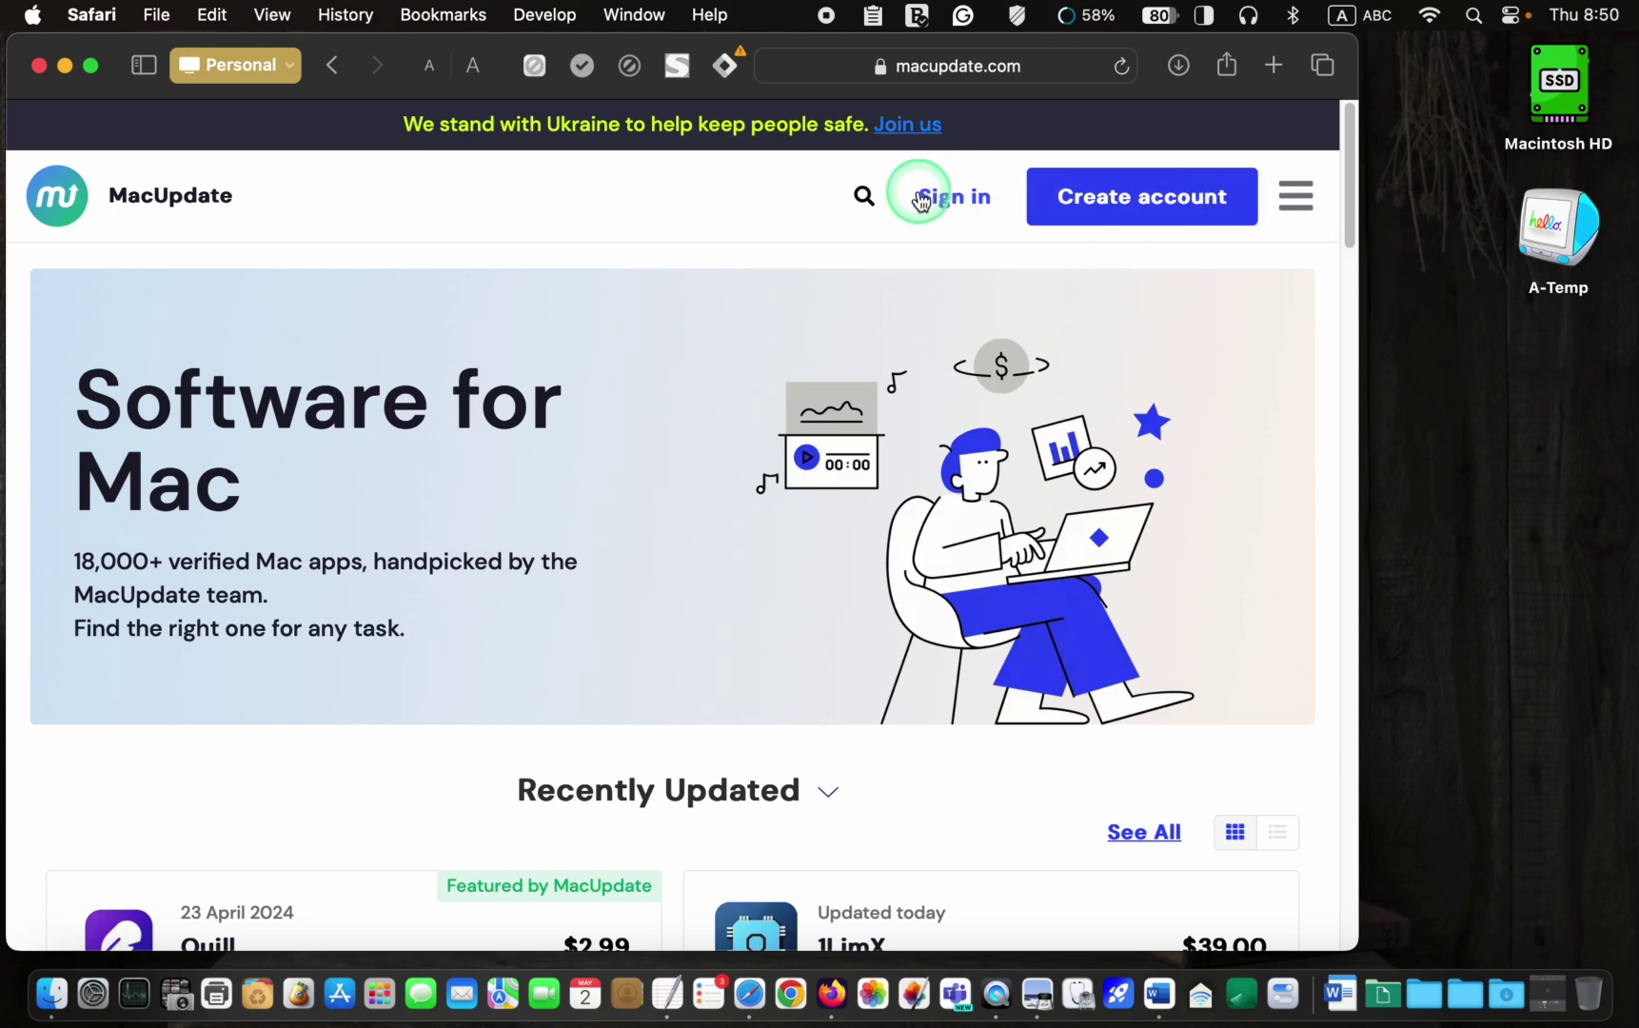
# - Search MacUpdate for Microsoft Edge and download its installer, skipping the antivirus offer
pyautogui.click(864, 196)
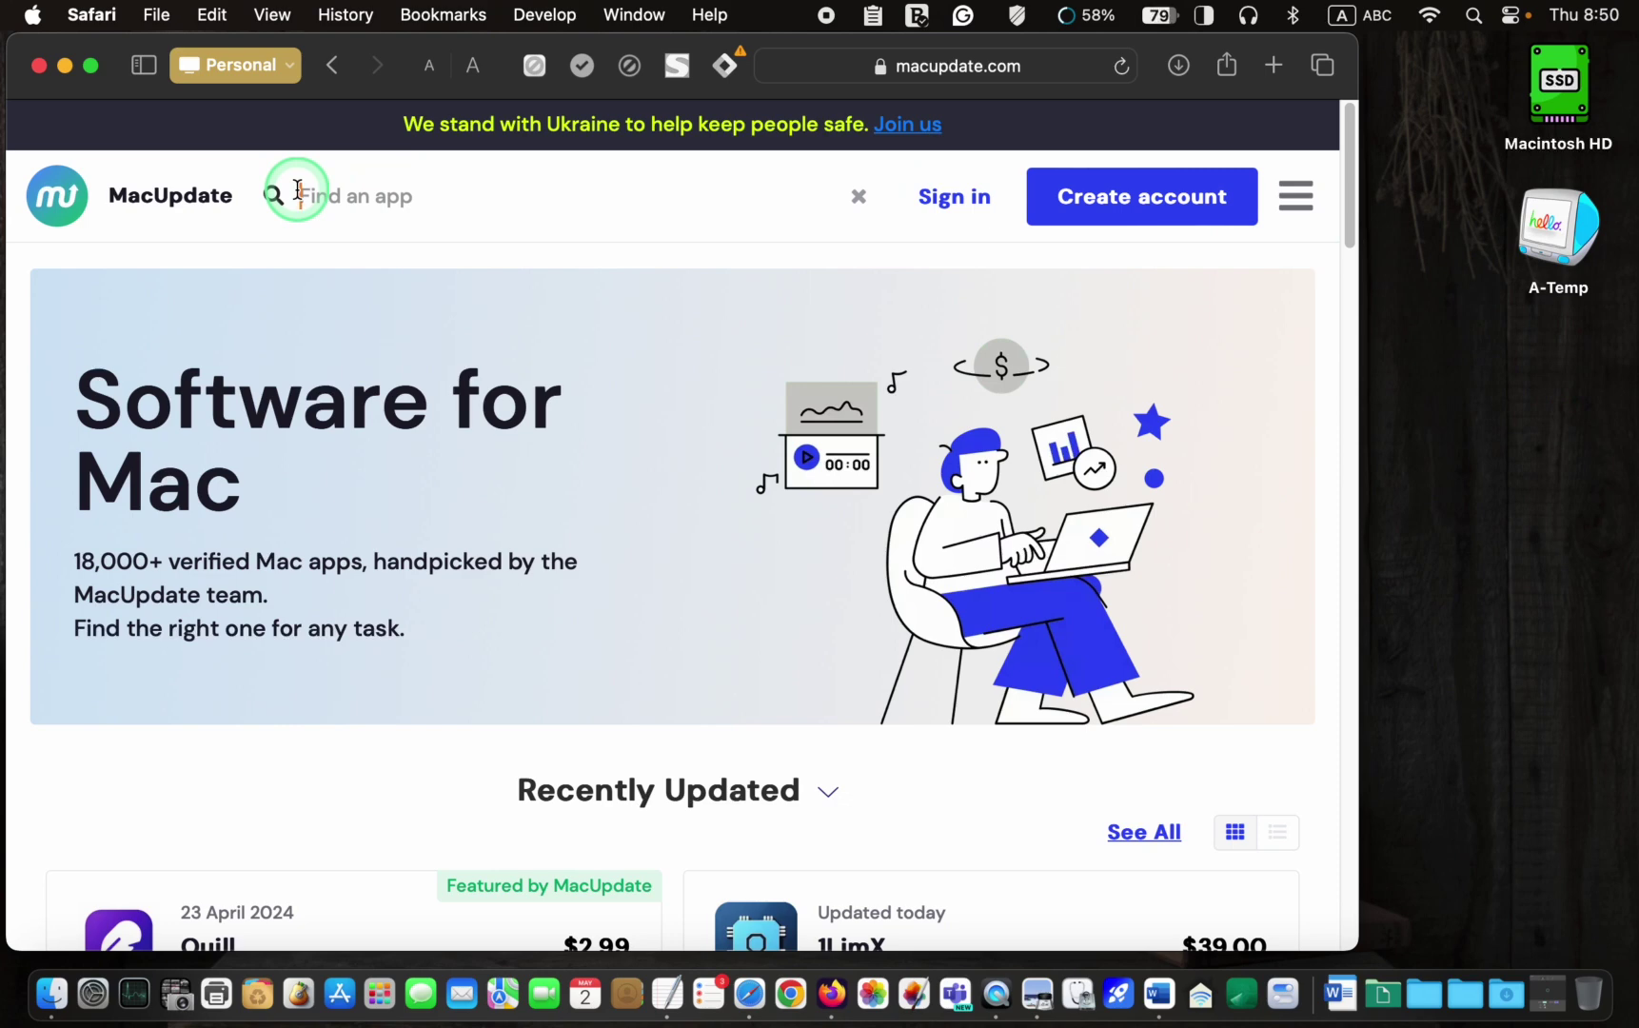
pyautogui.write('Microsft Edge')
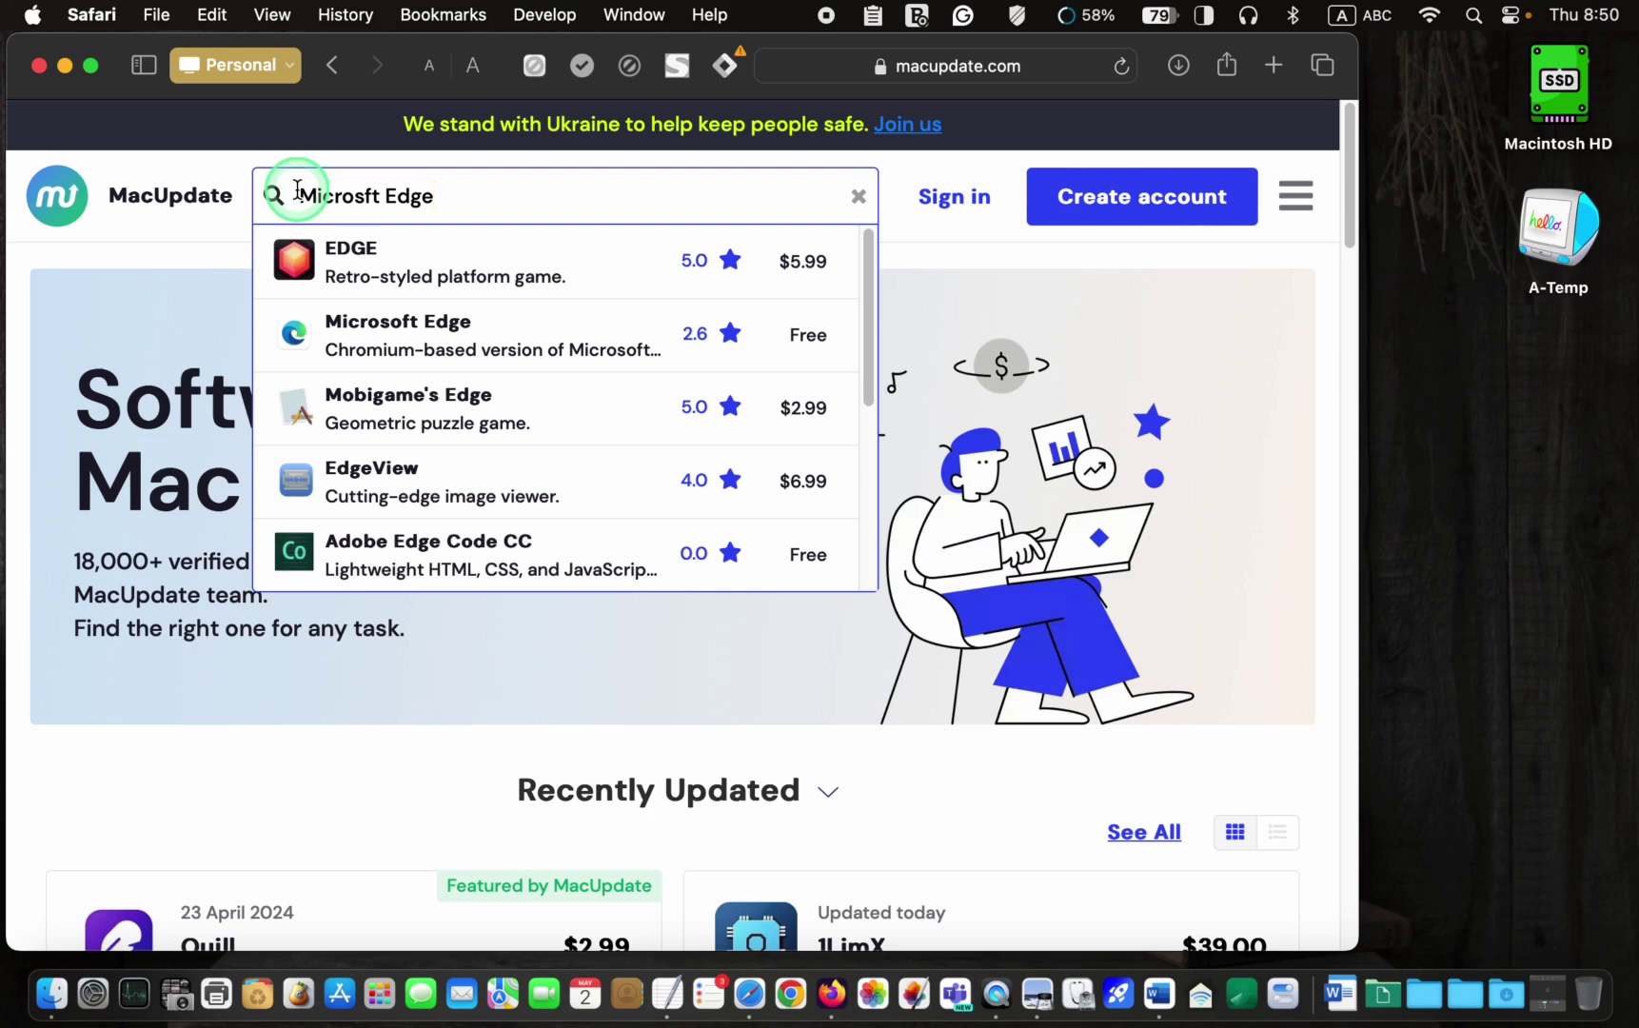
pyautogui.click(384, 340)
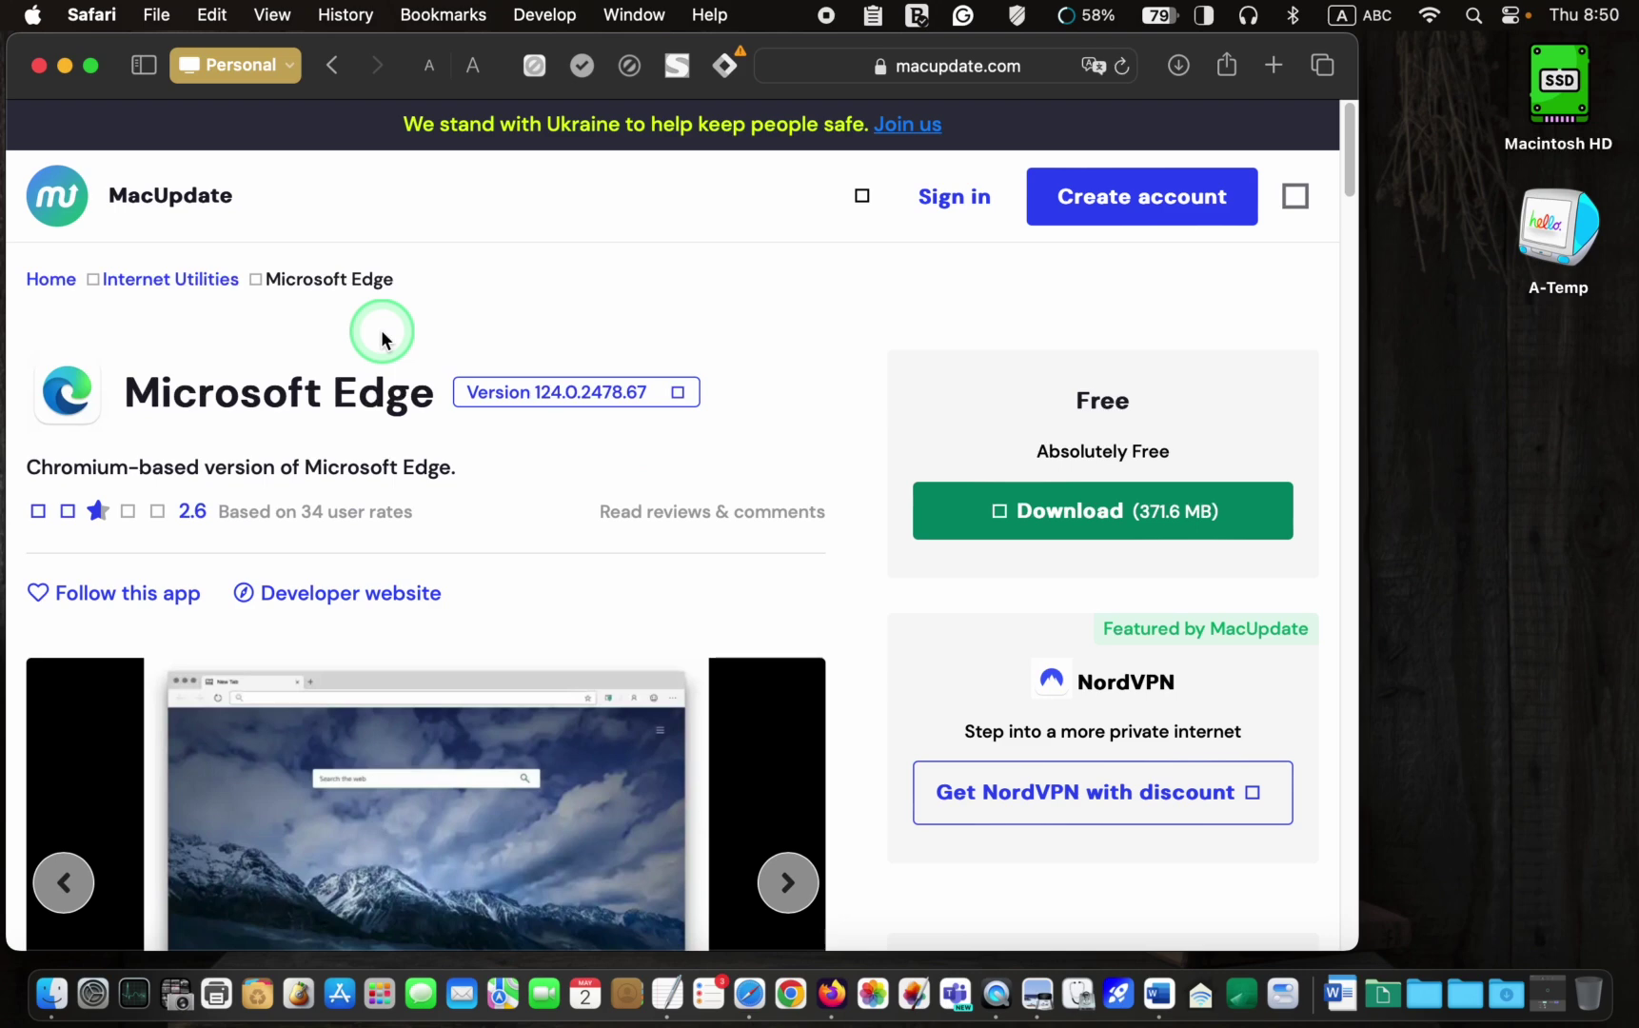
pyautogui.click(1086, 515)
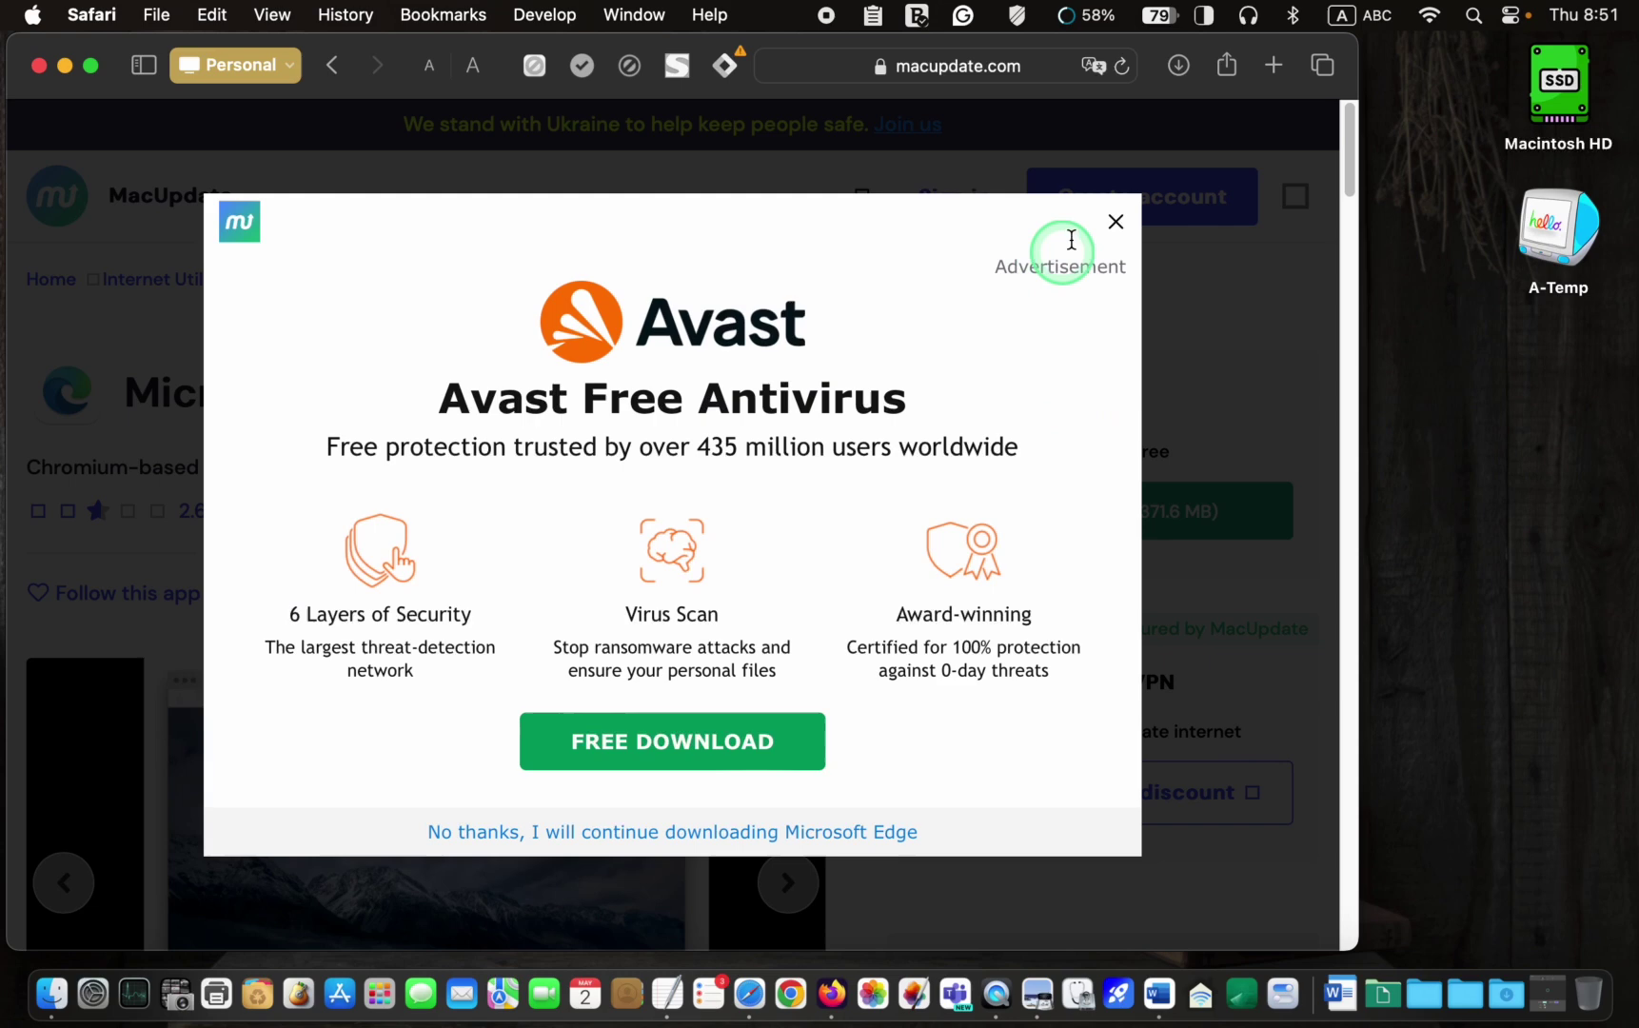
pyautogui.click(1112, 222)
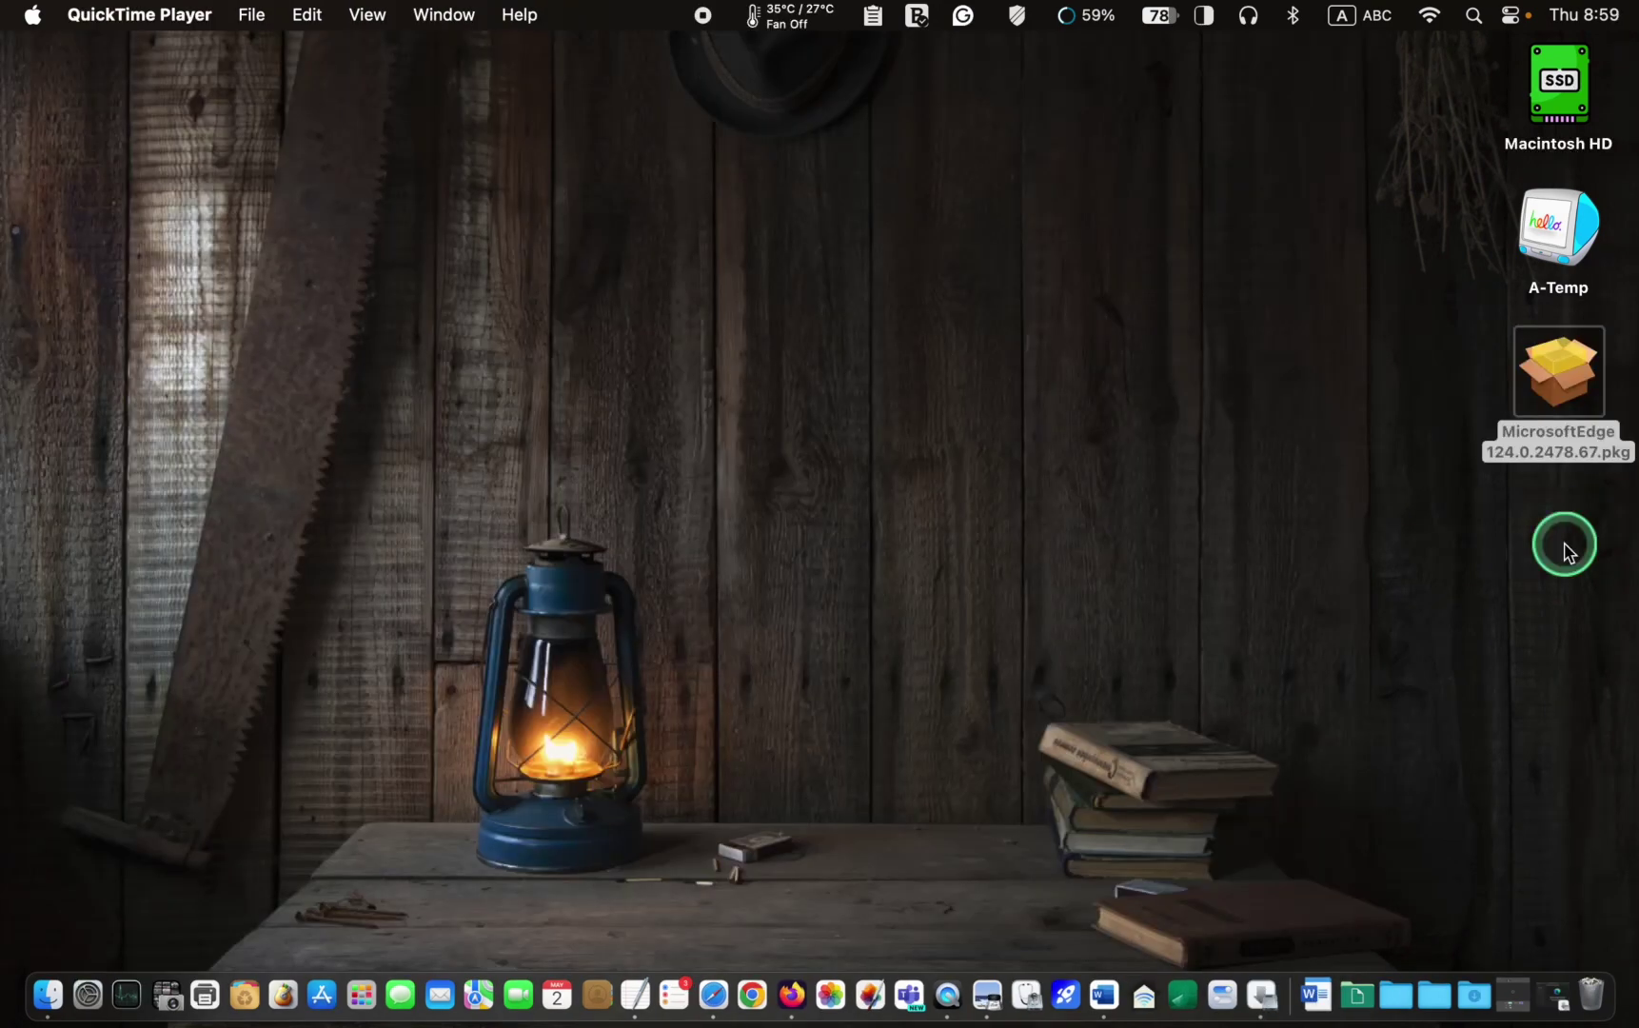
# - Launch MicrosoftEdge-124.0.2478.67.pkg and start the standard installation past the introduction
pyautogui.doubleClick(1571, 390)
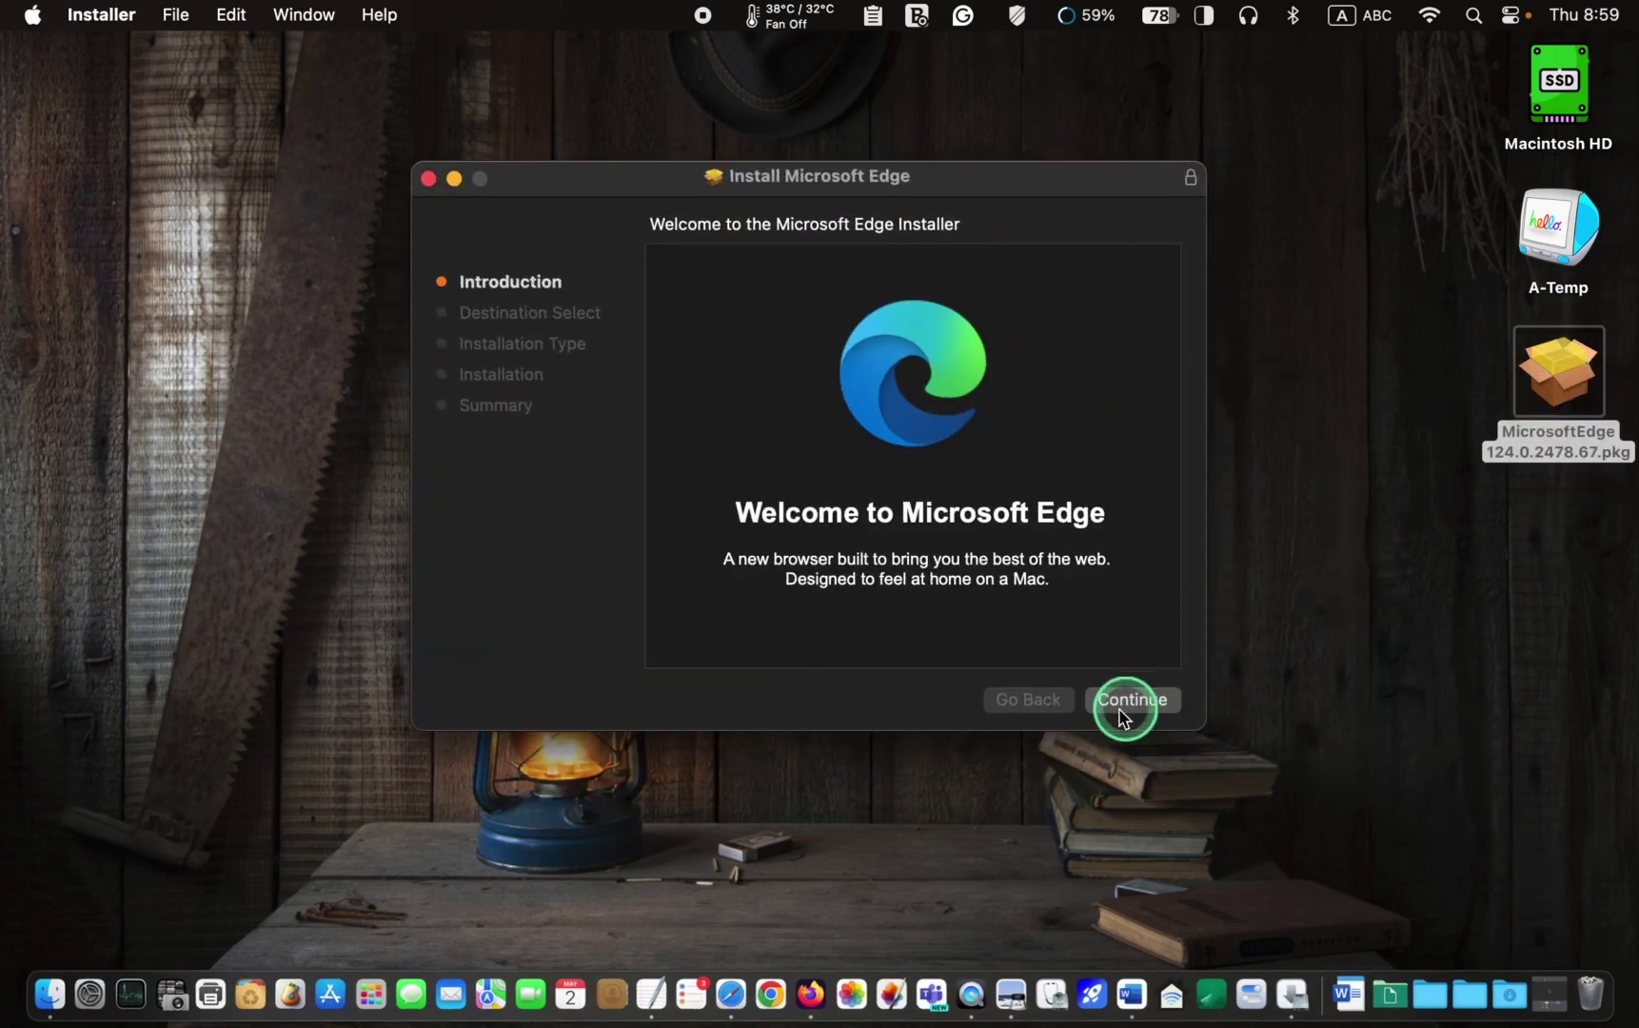
pyautogui.click(1133, 701)
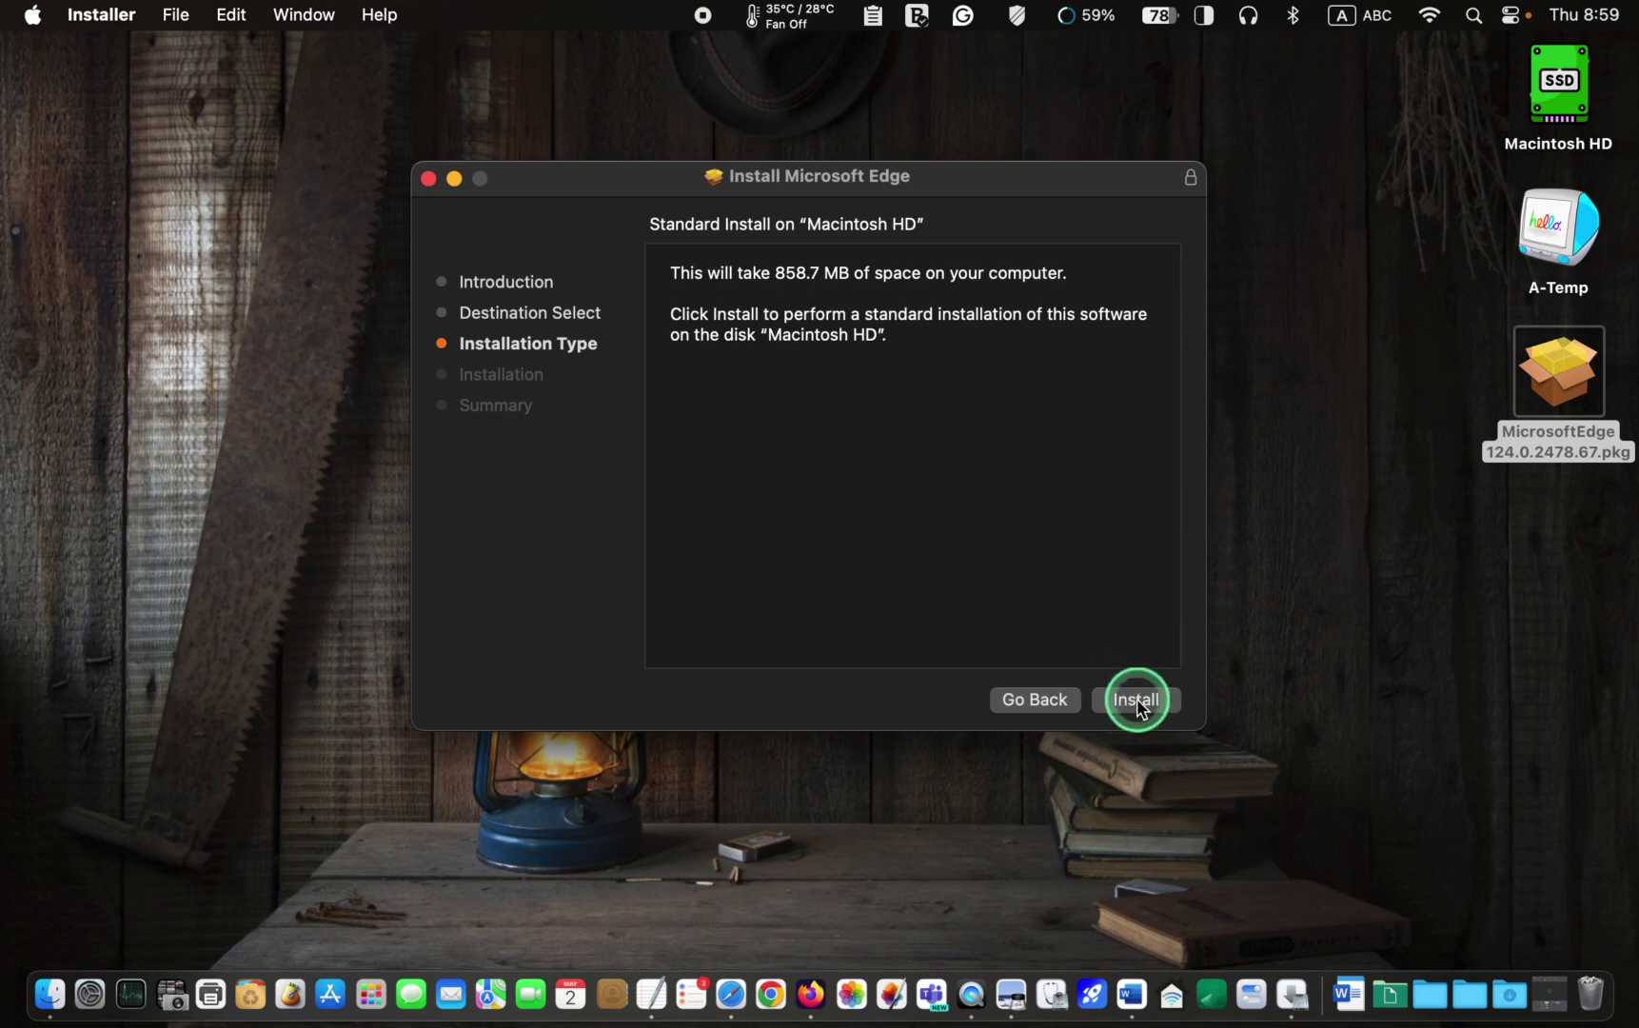
pyautogui.click(1138, 701)
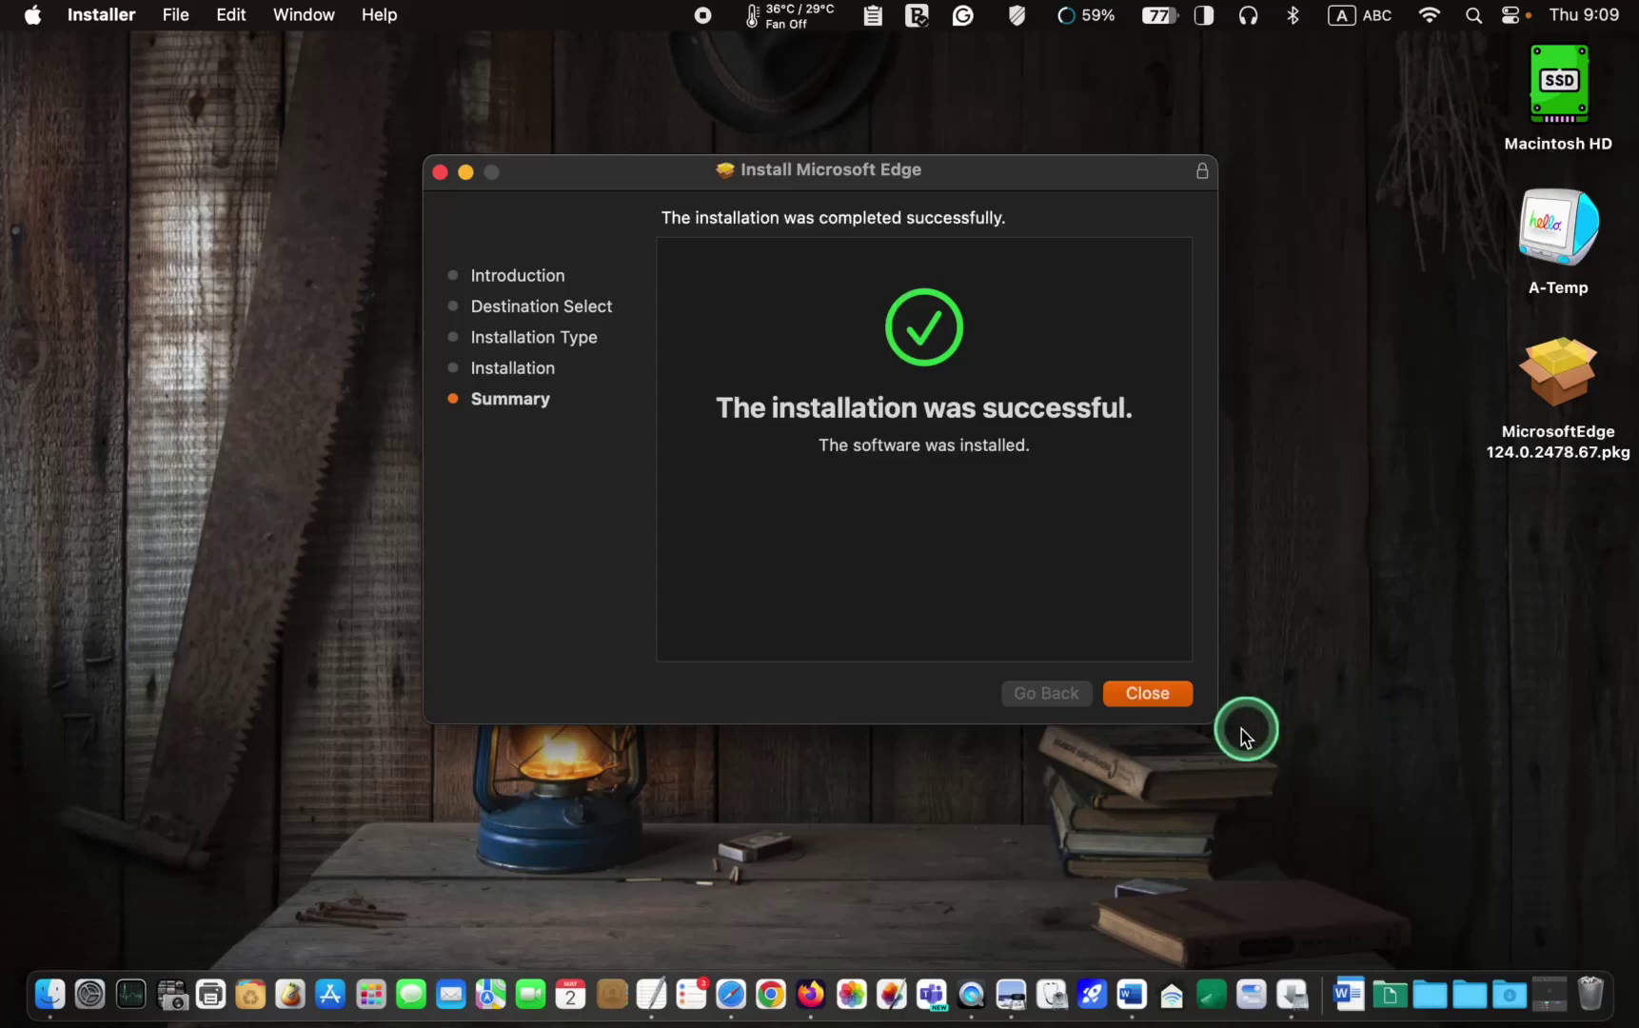
pyautogui.click(1152, 695)
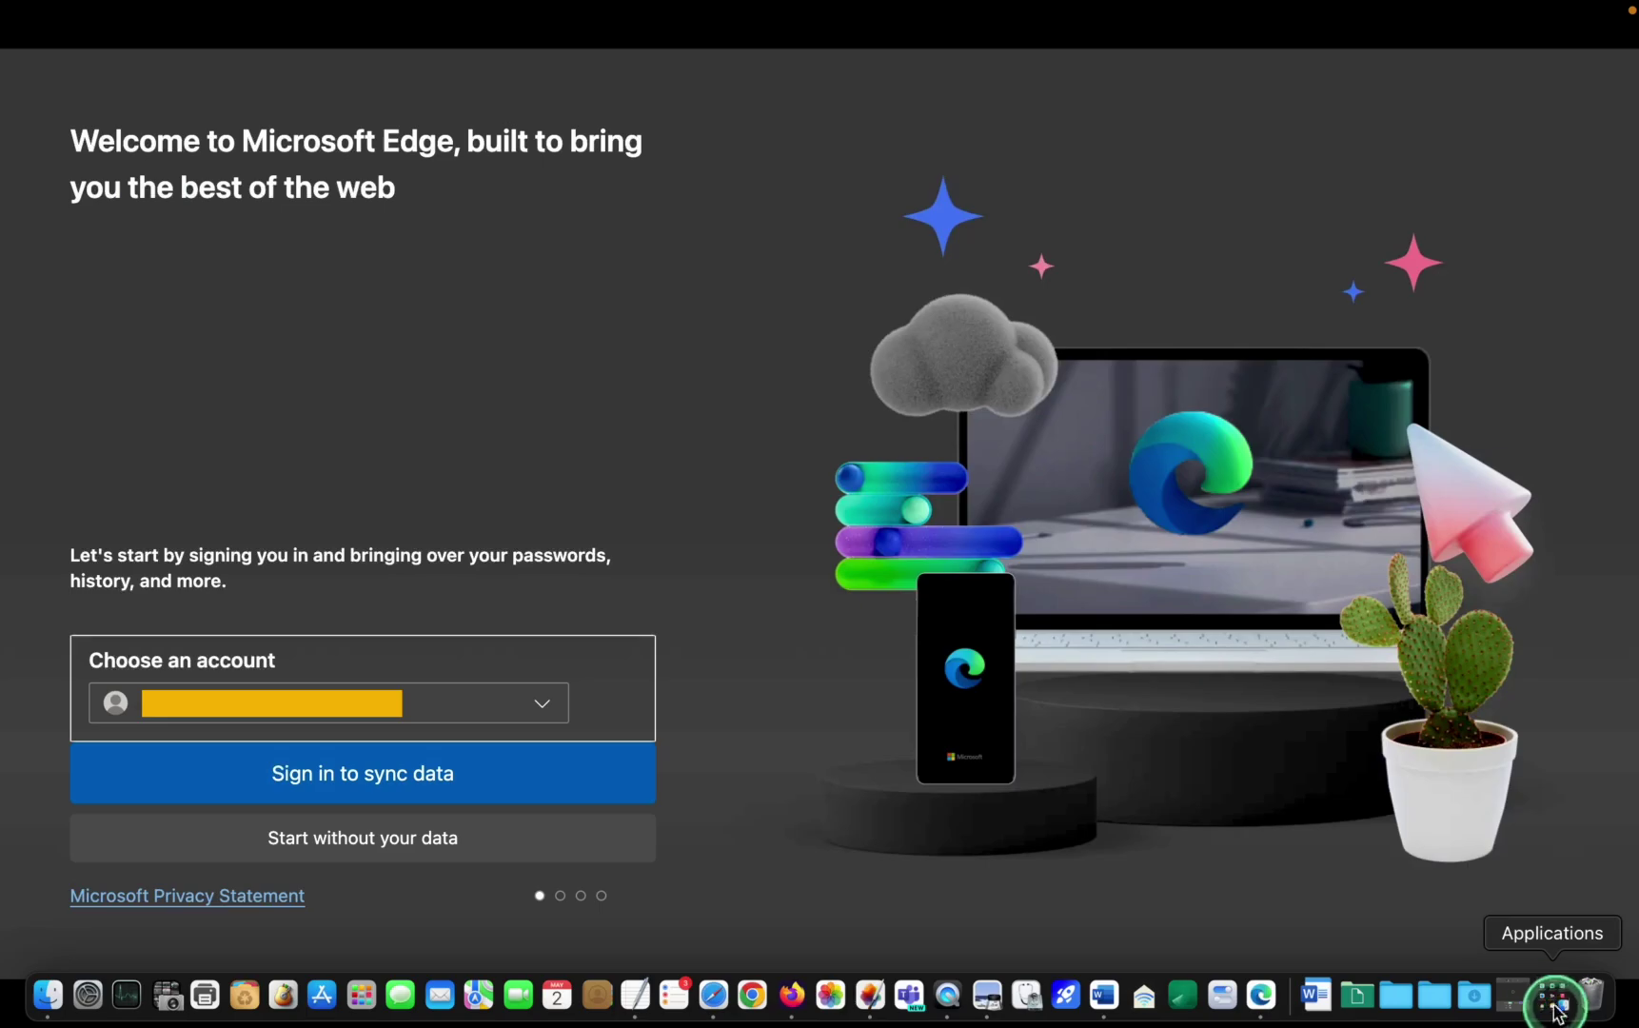
pyautogui.click(1556, 999)
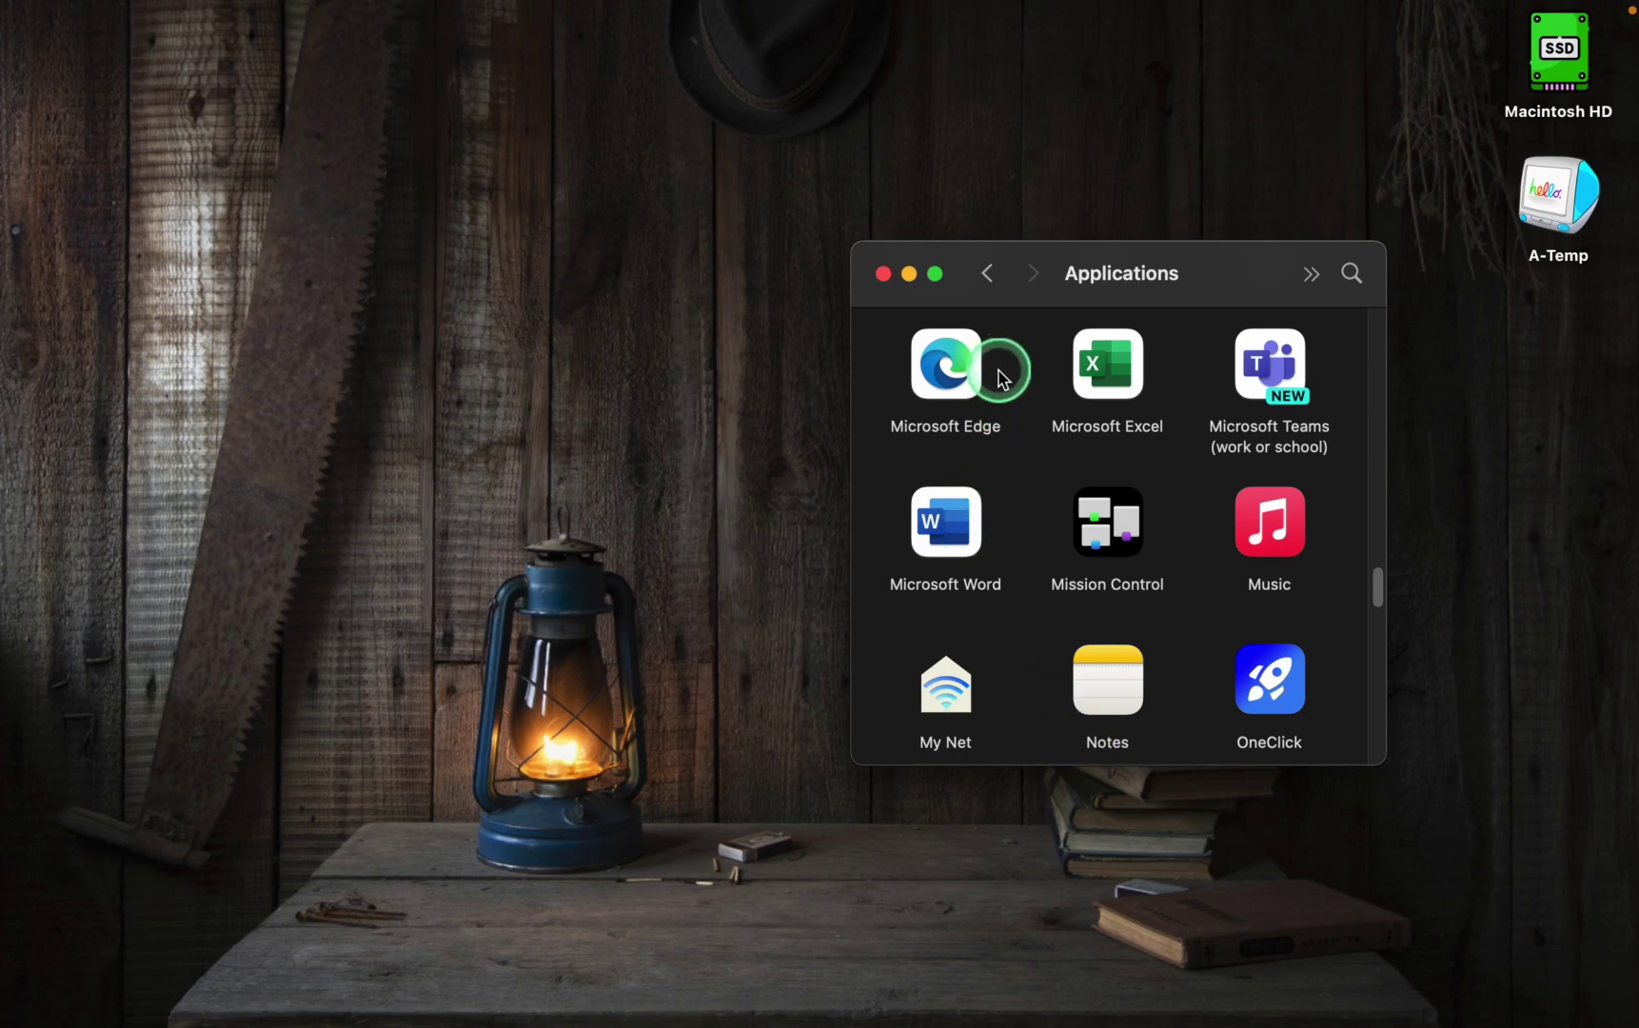
pyautogui.click(955, 379)
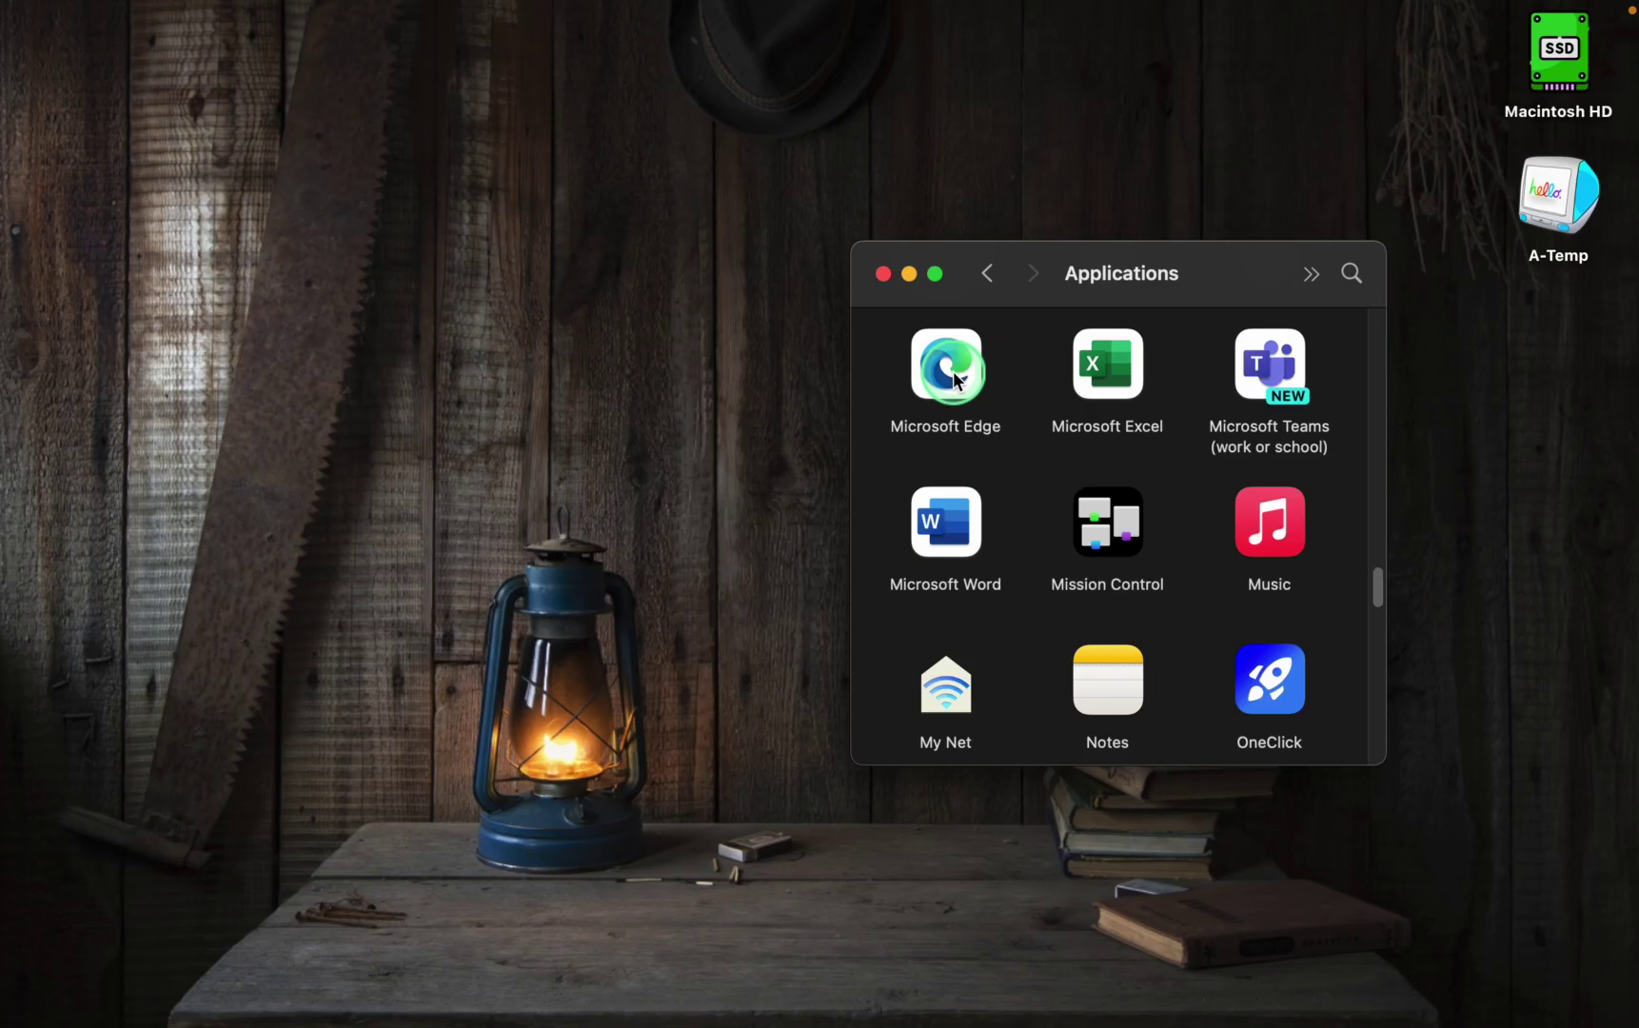
pyautogui.click(621, 704)
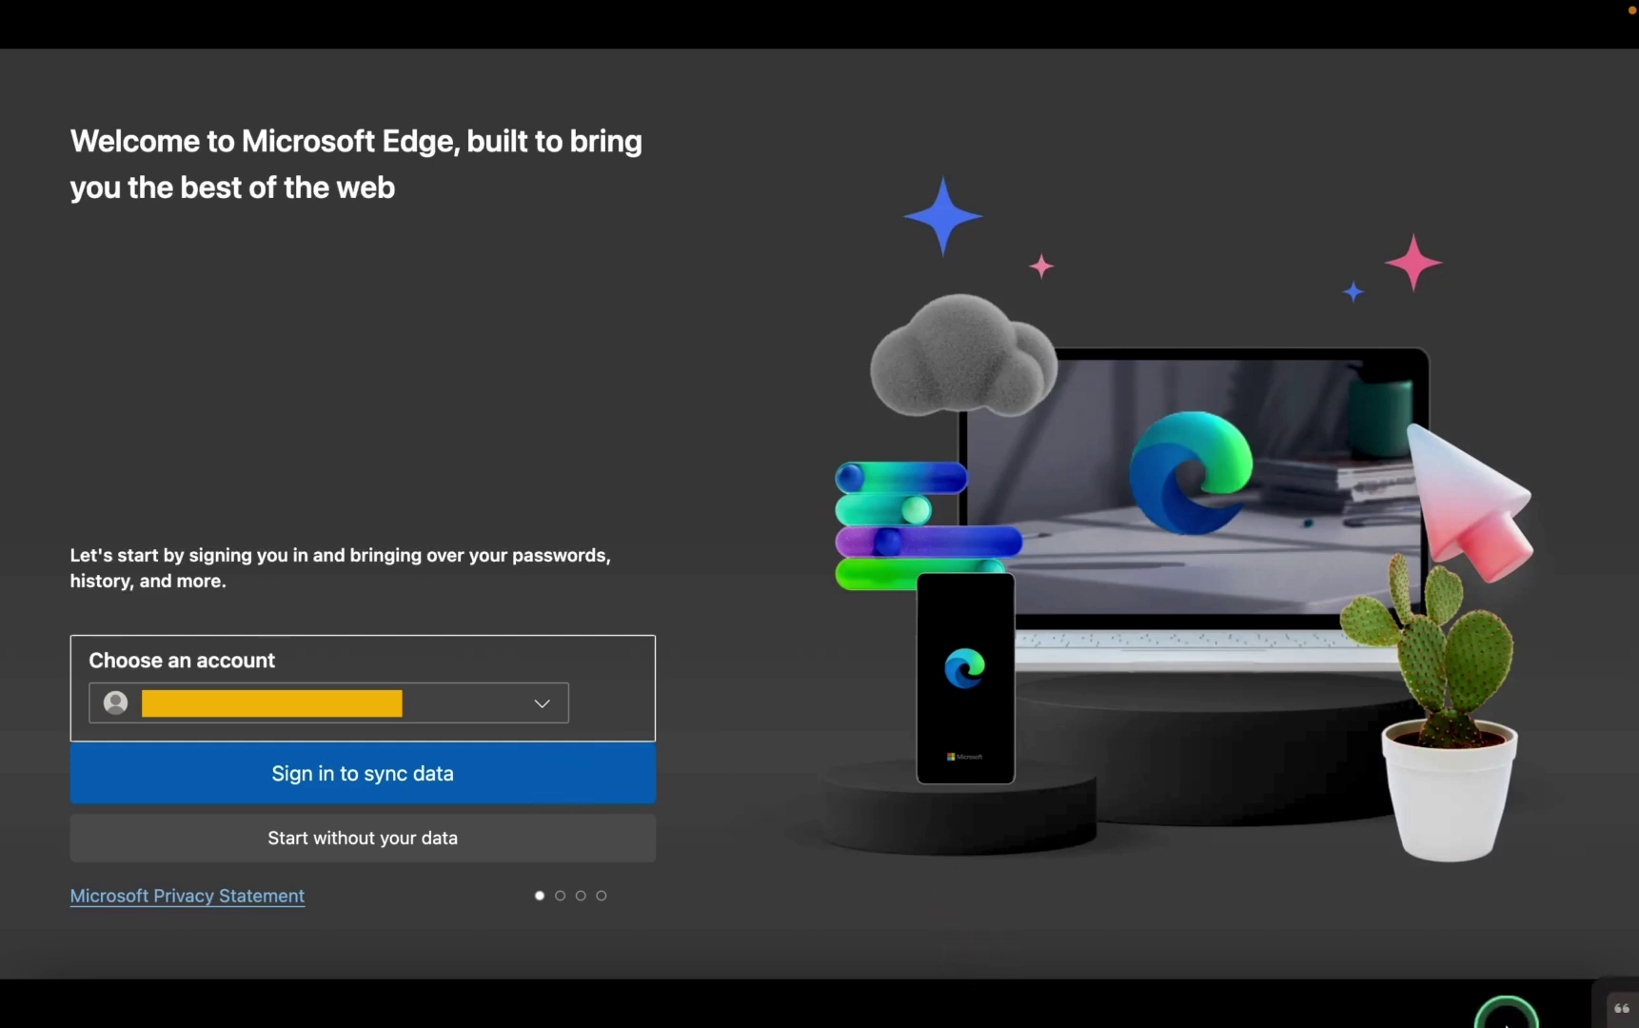
# - Return to the account.microsoft.com page in Safari from the Dock and begin signing in
pyautogui.moveTo(1506, 1023)
pyautogui.click(1552, 990)
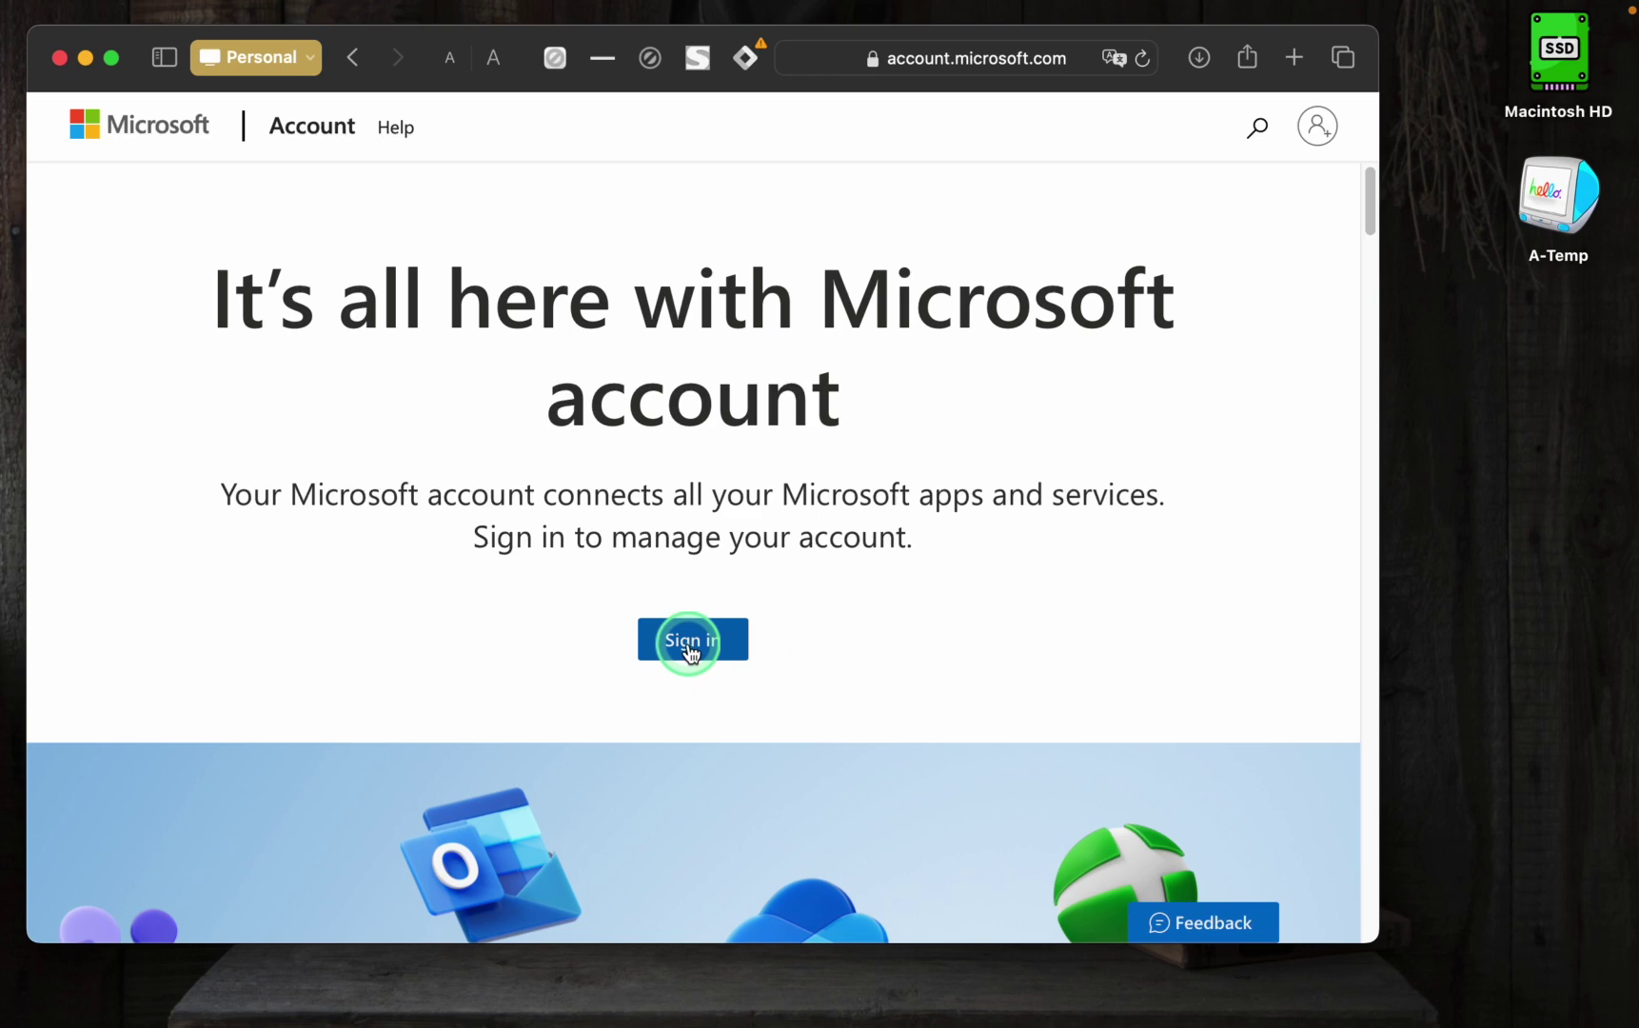
pyautogui.click(691, 643)
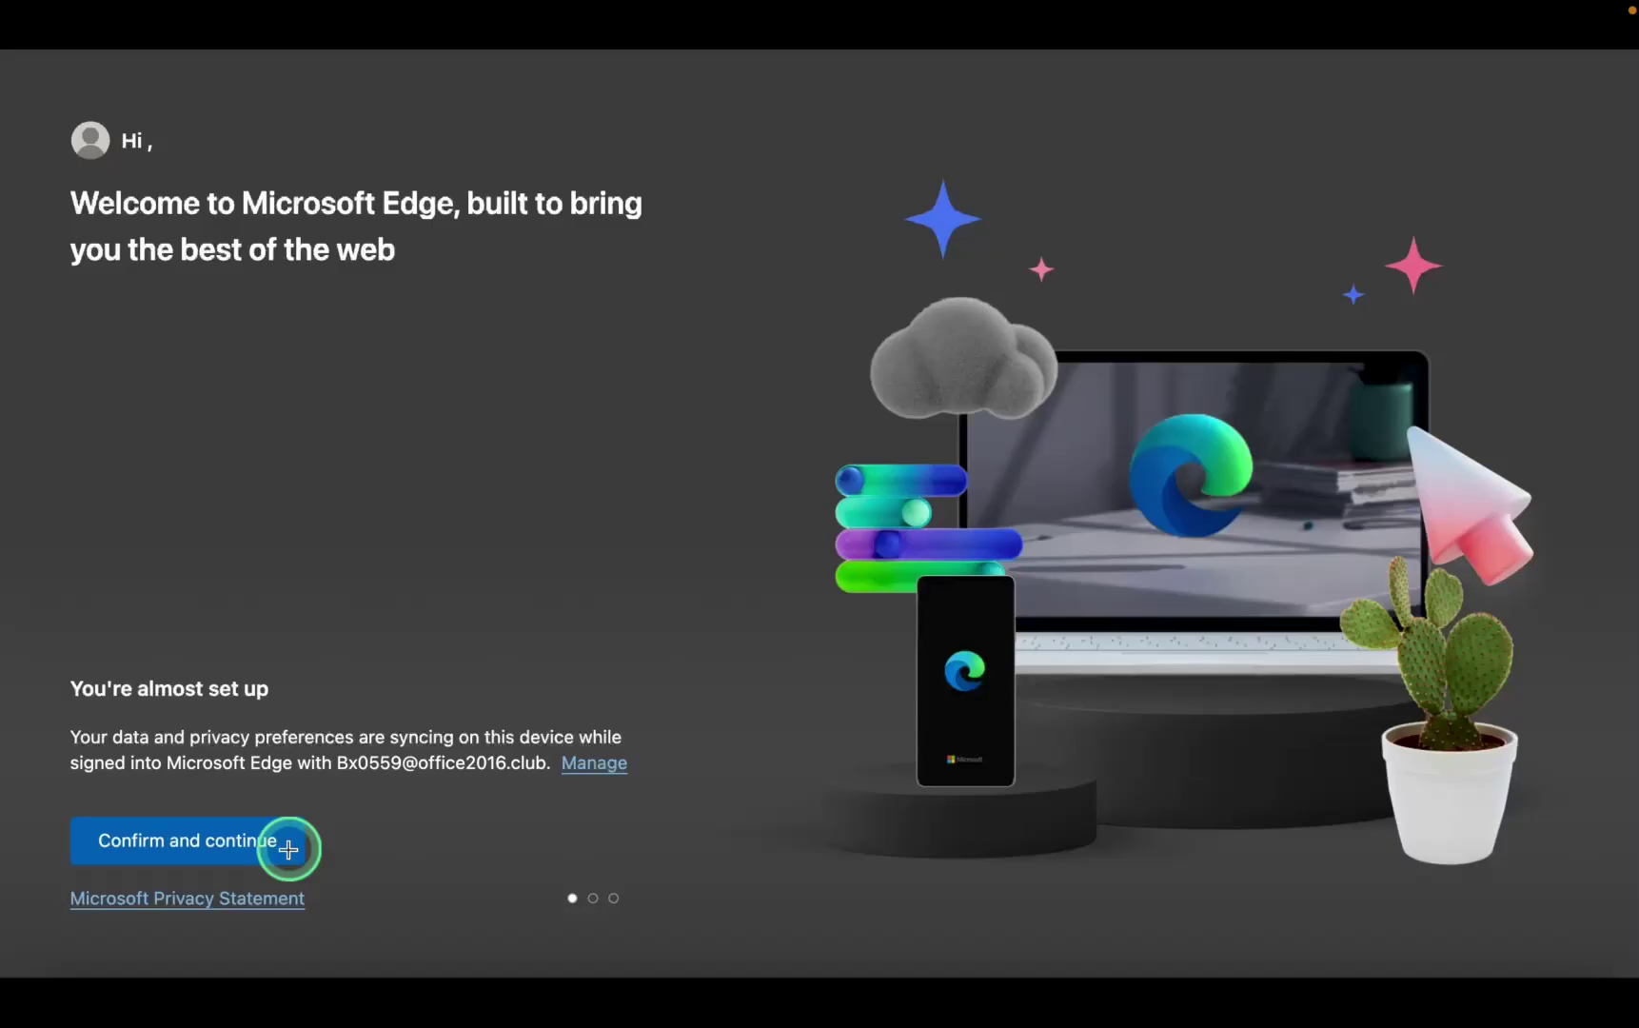
# - Confirm the synced account, then skip both the default-browser and Import your data pages
pyautogui.click(289, 850)
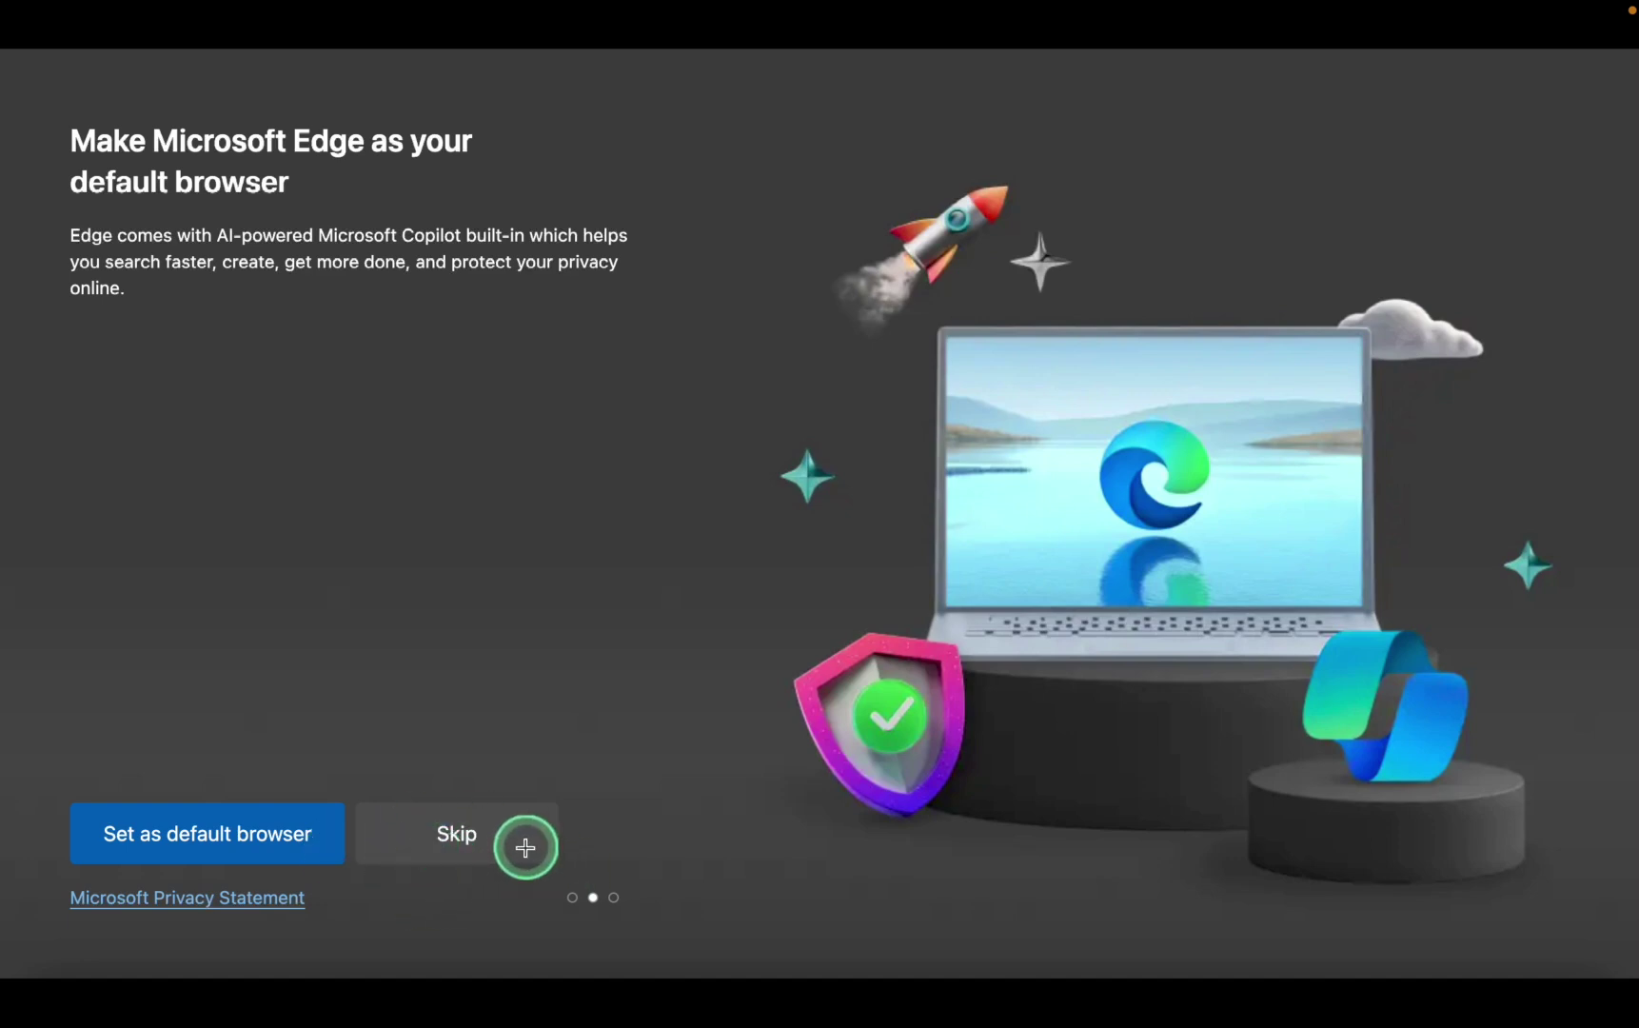
pyautogui.click(525, 848)
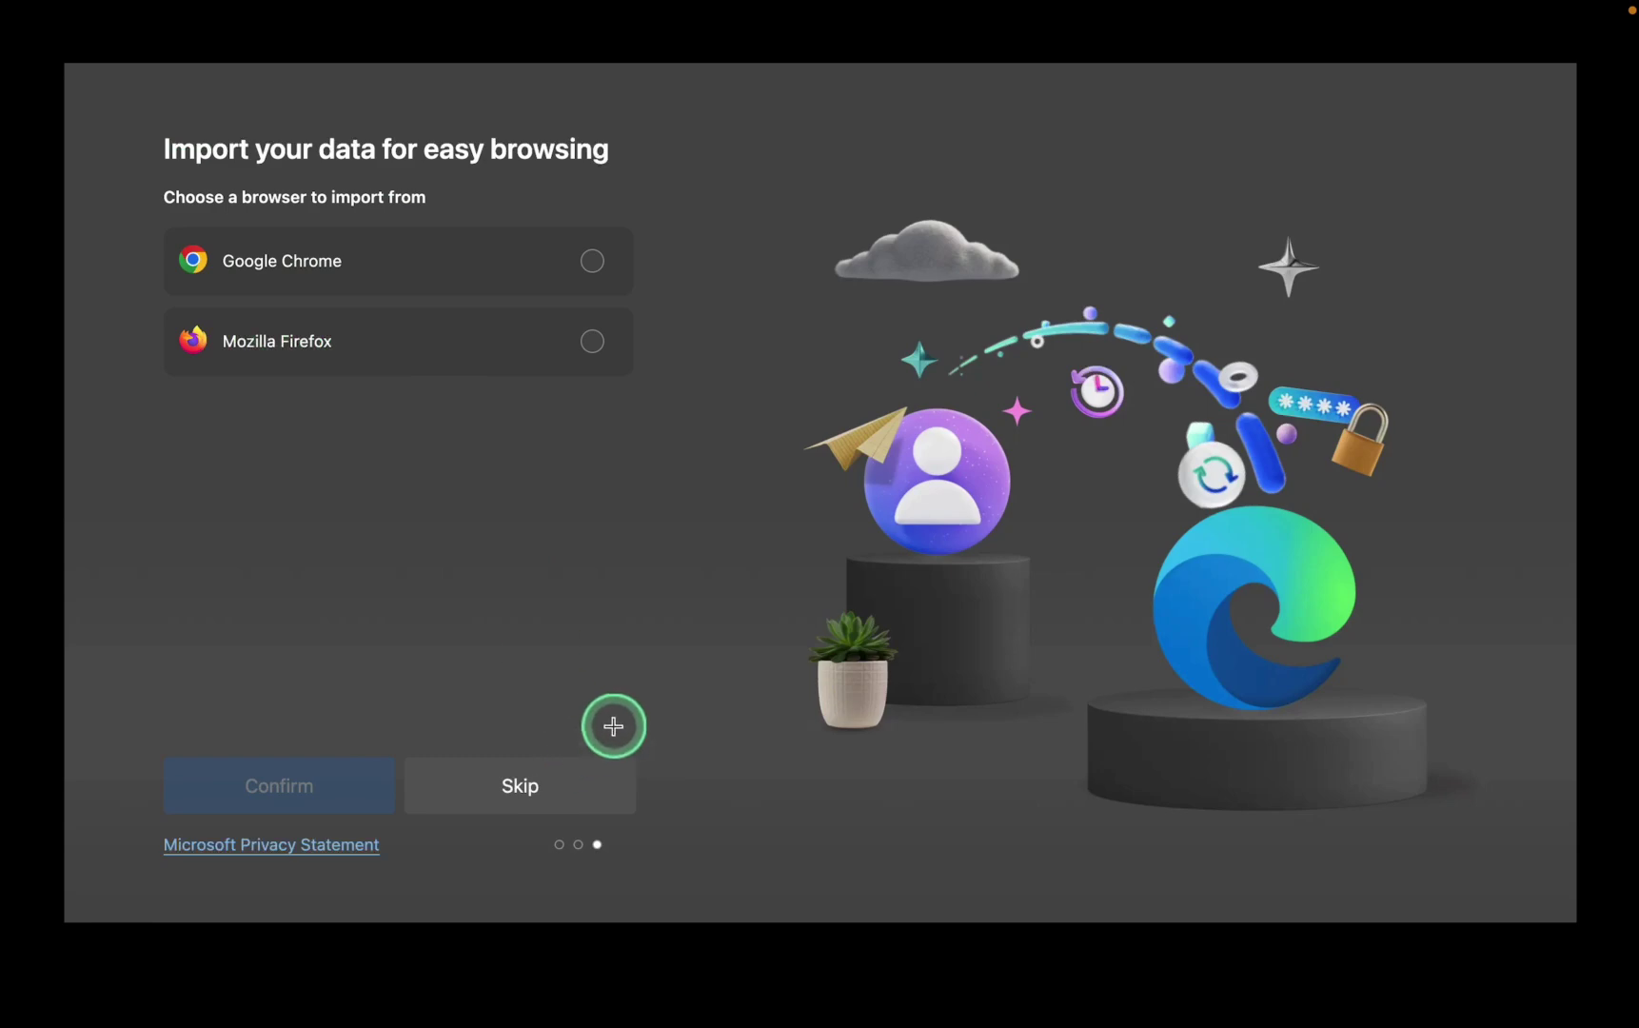
pyautogui.click(593, 802)
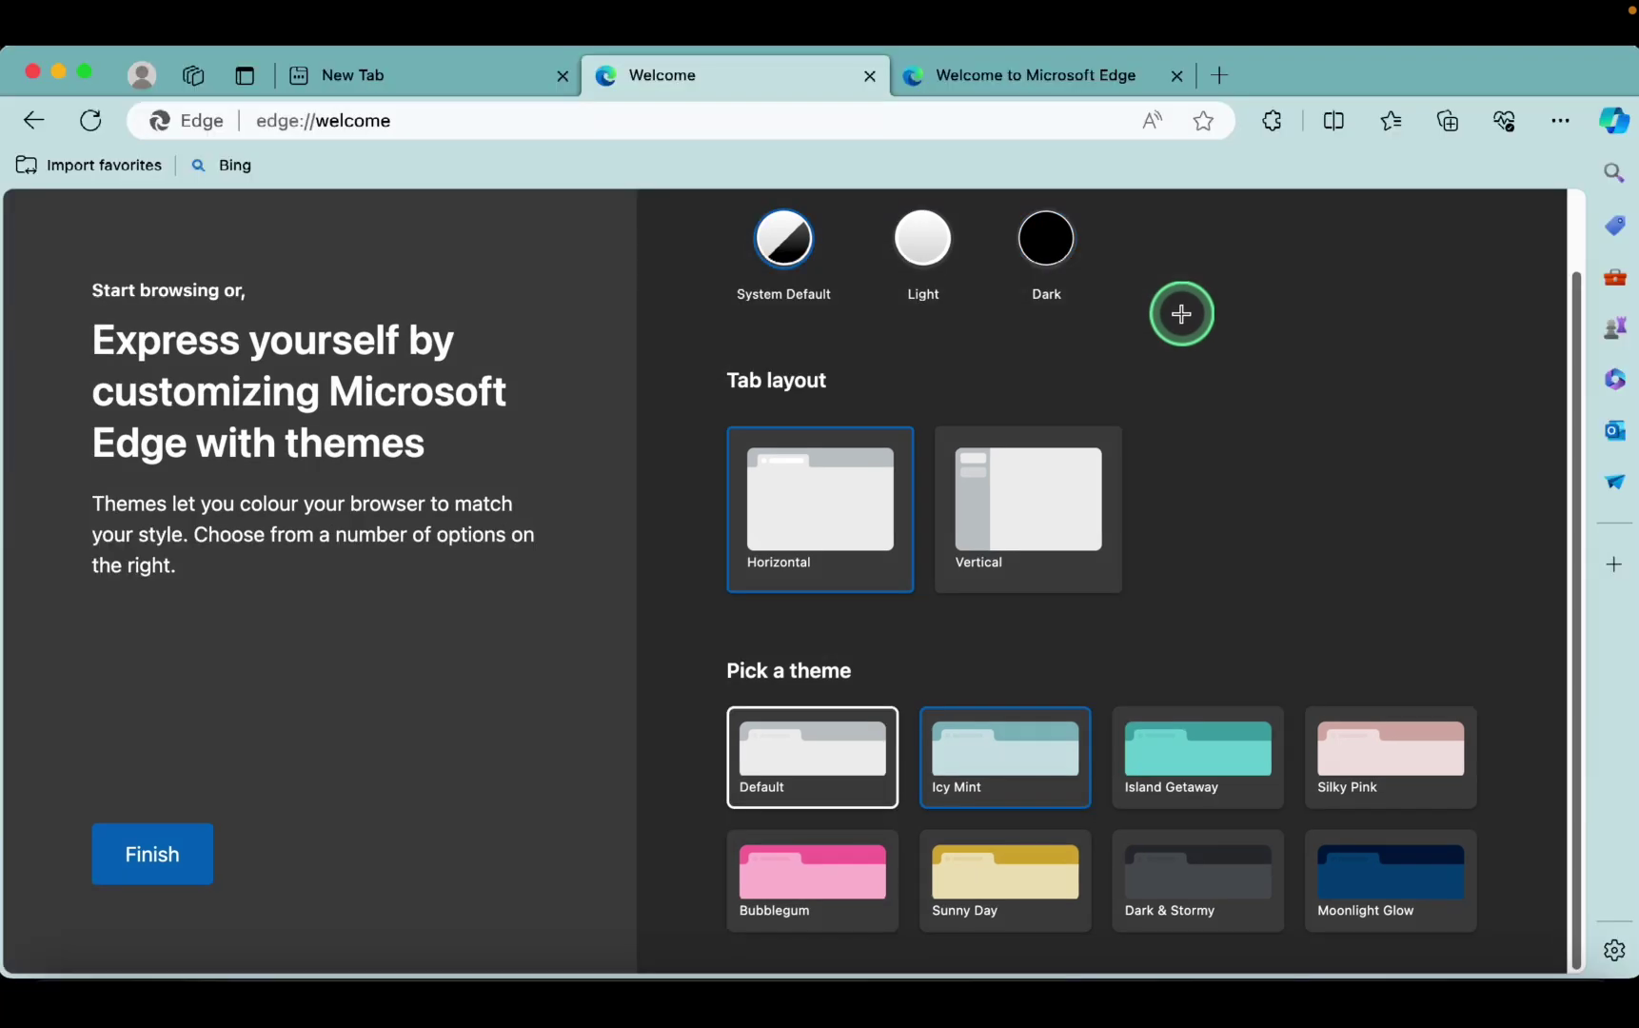
# - Switch the Edge browser theme to Silky Pink
pyautogui.press('Right')
pyautogui.press('Right')
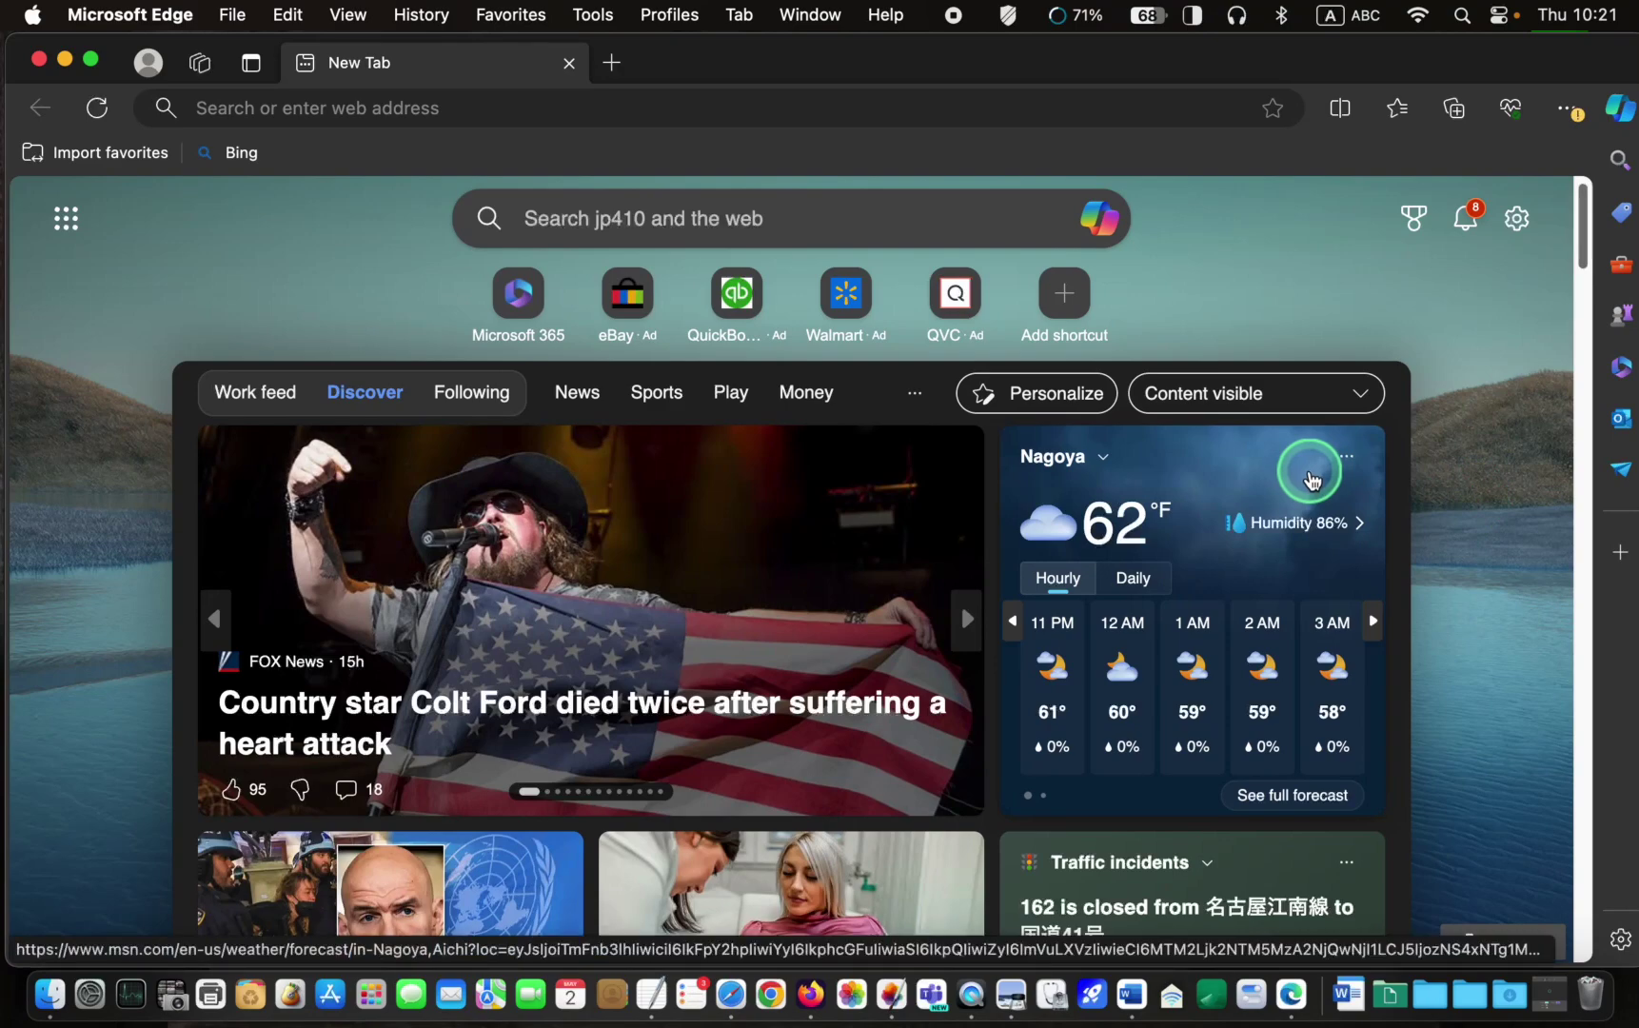
# - Turn the Content toggle off in the New Tab page settings and close them
pyautogui.click(1518, 219)
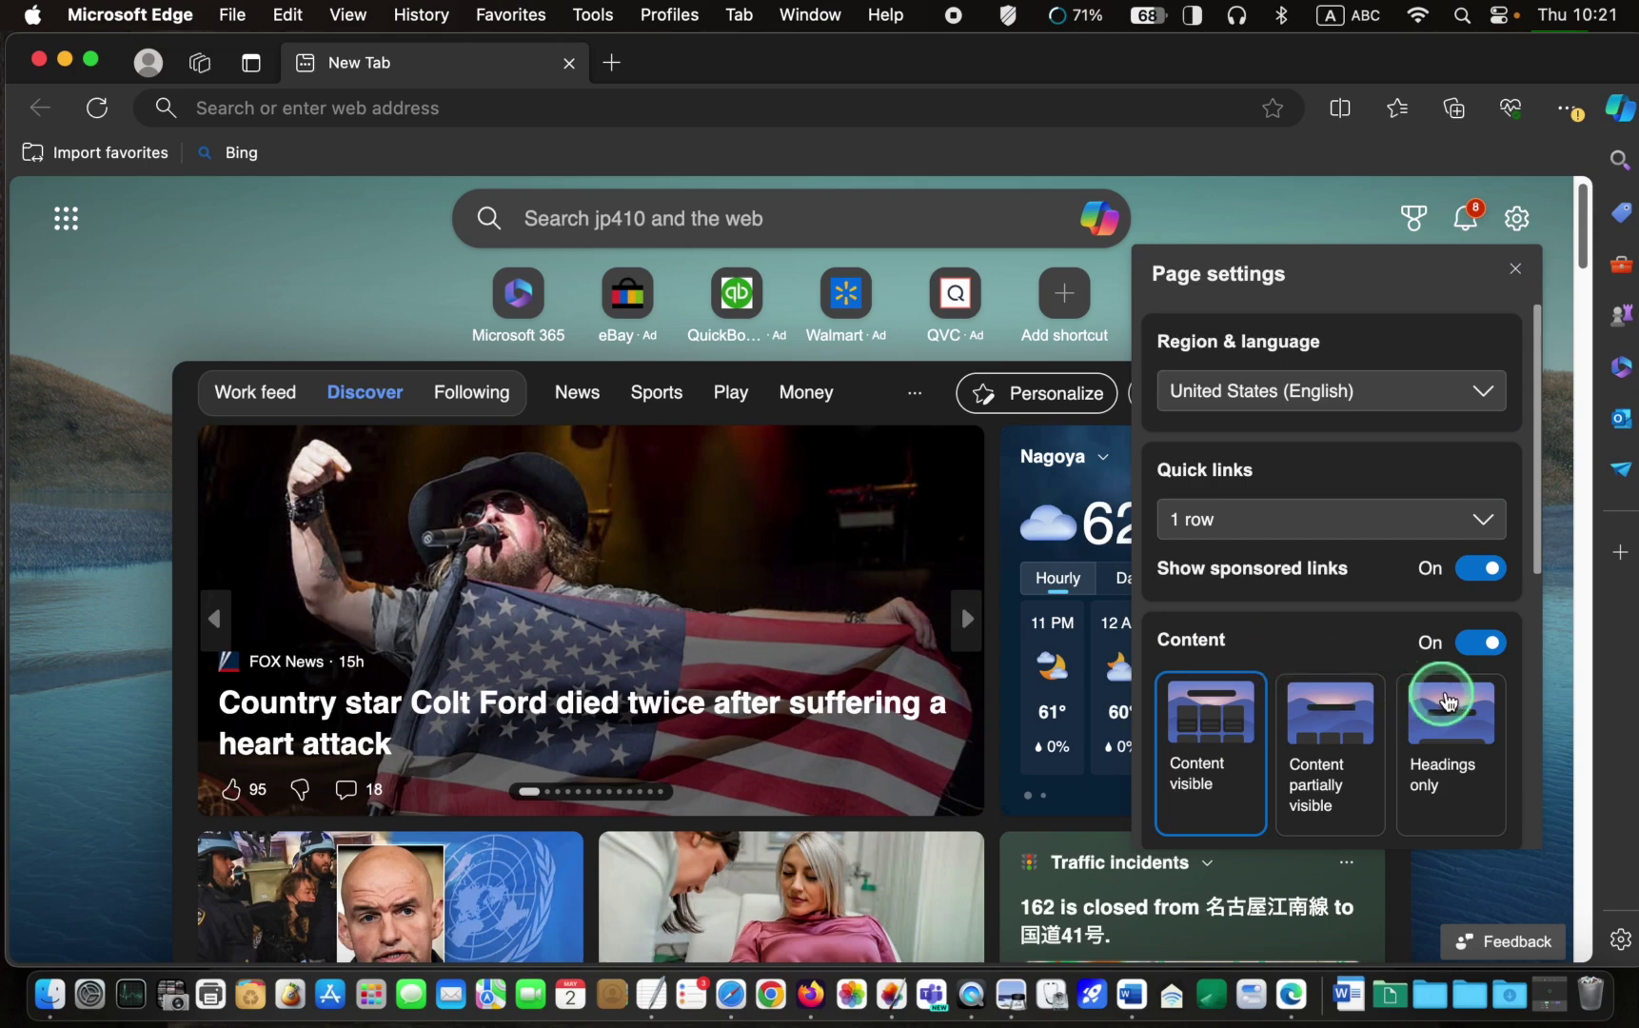
pyautogui.click(1477, 648)
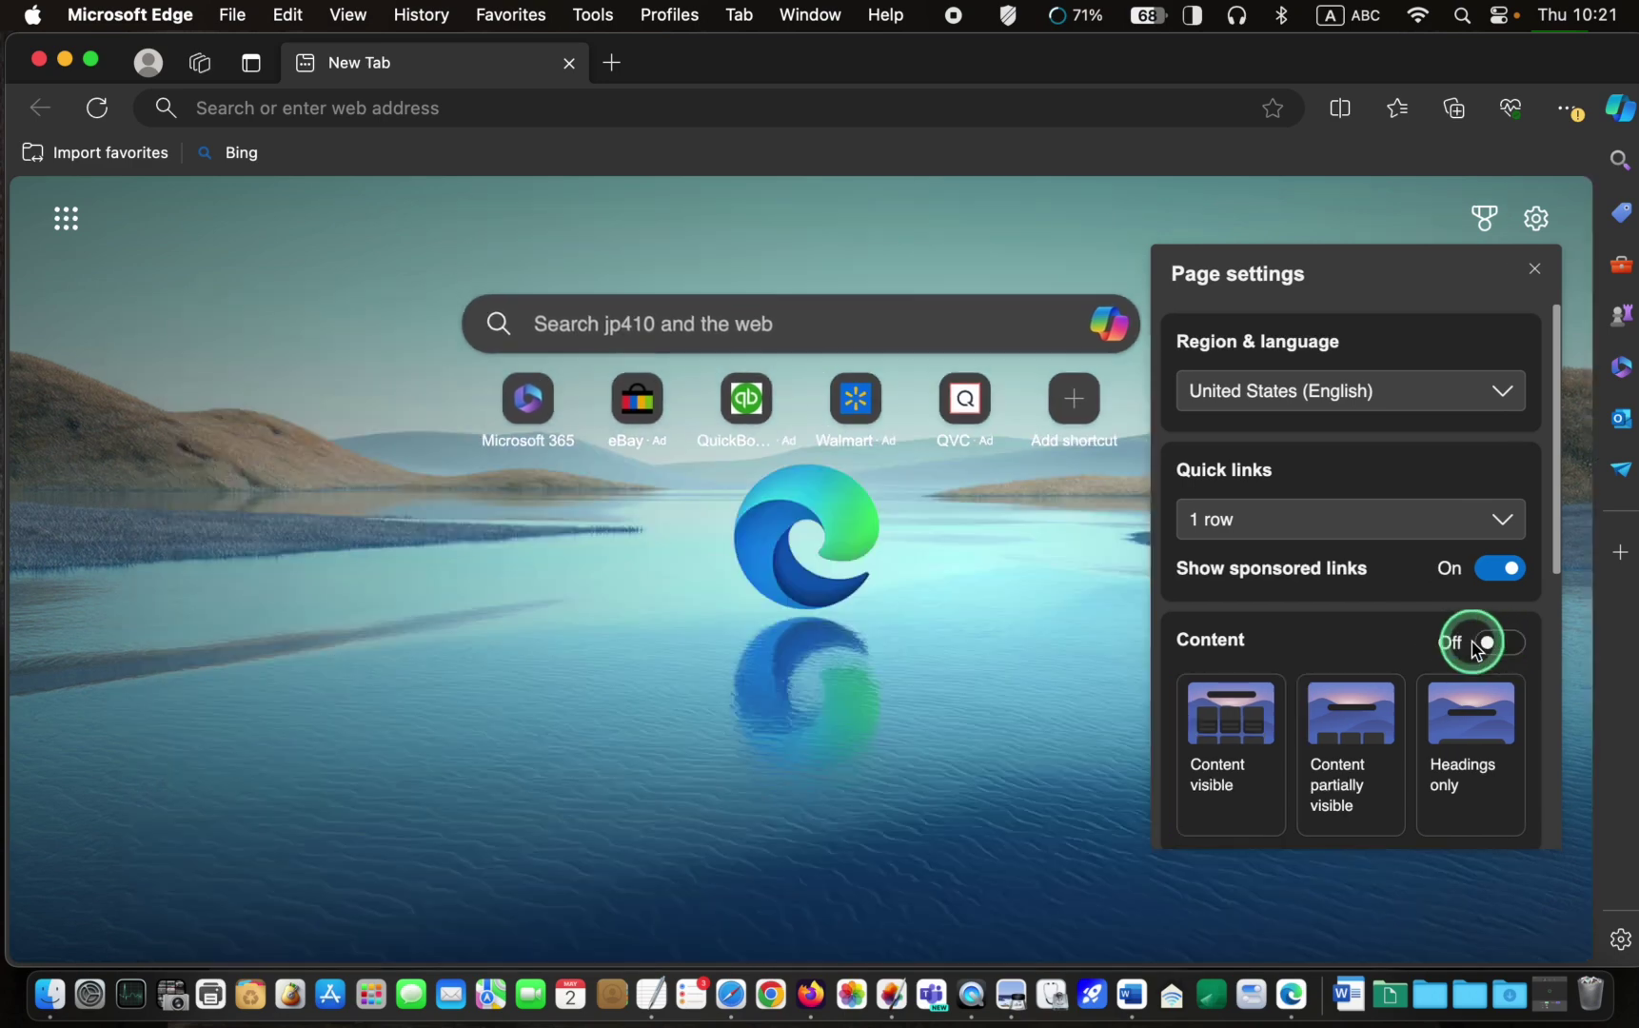
pyautogui.click(1535, 274)
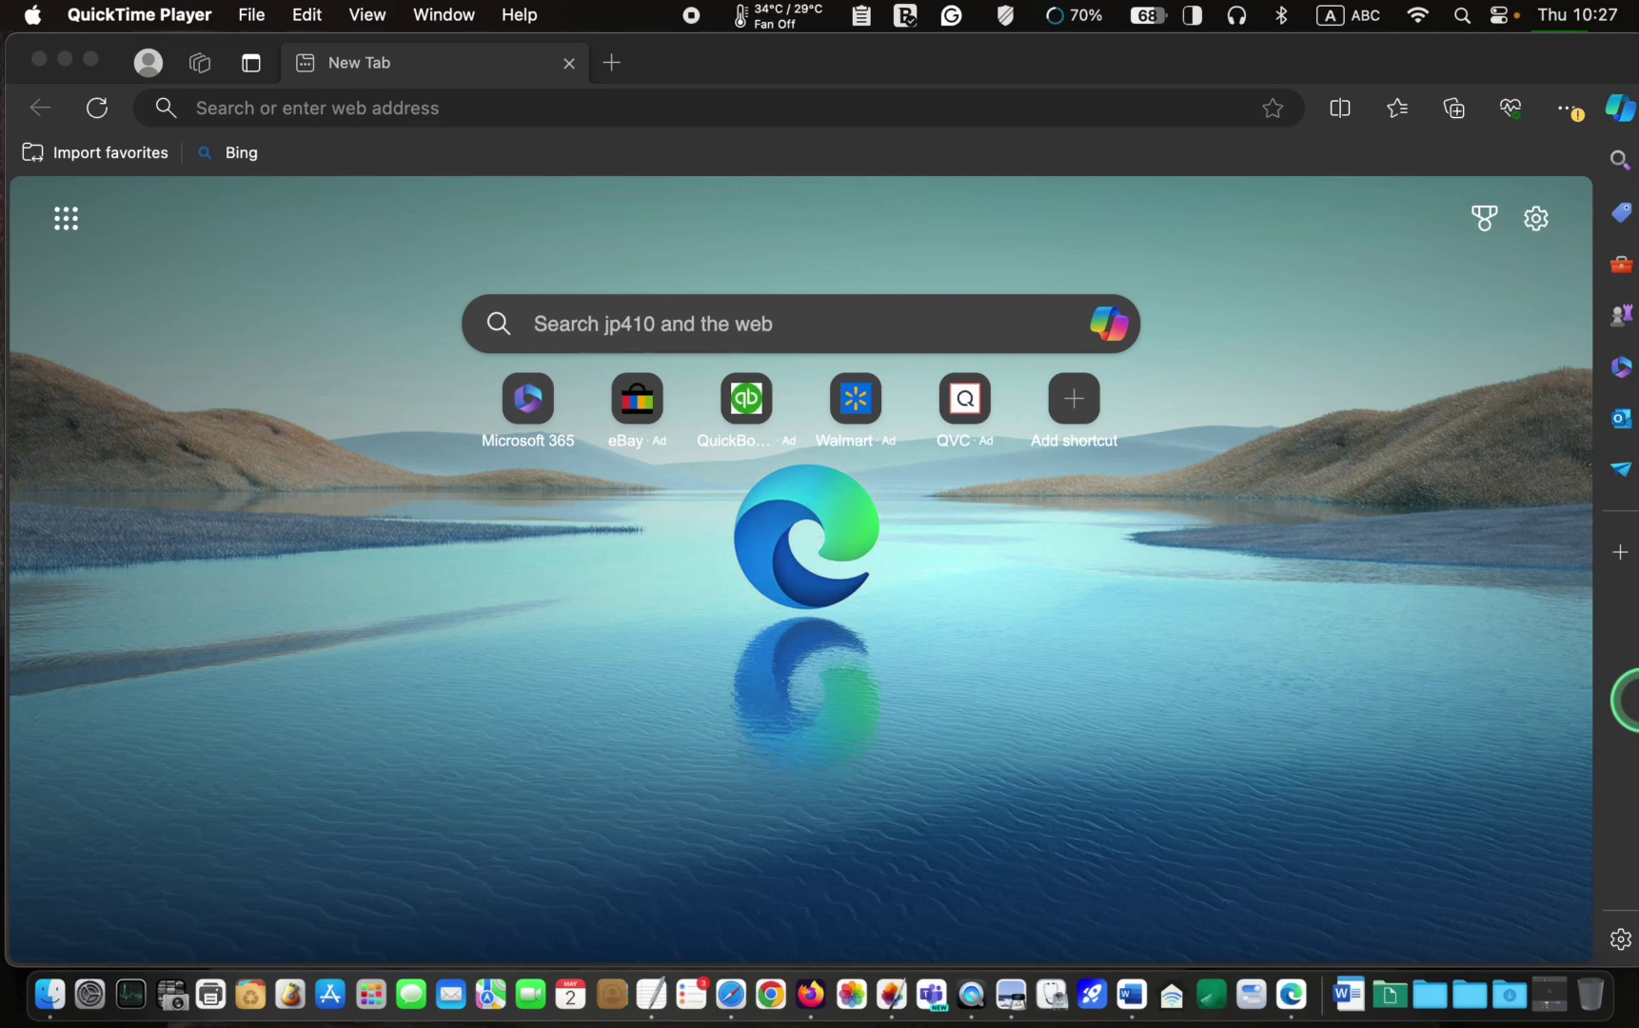
pyautogui.click(1618, 940)
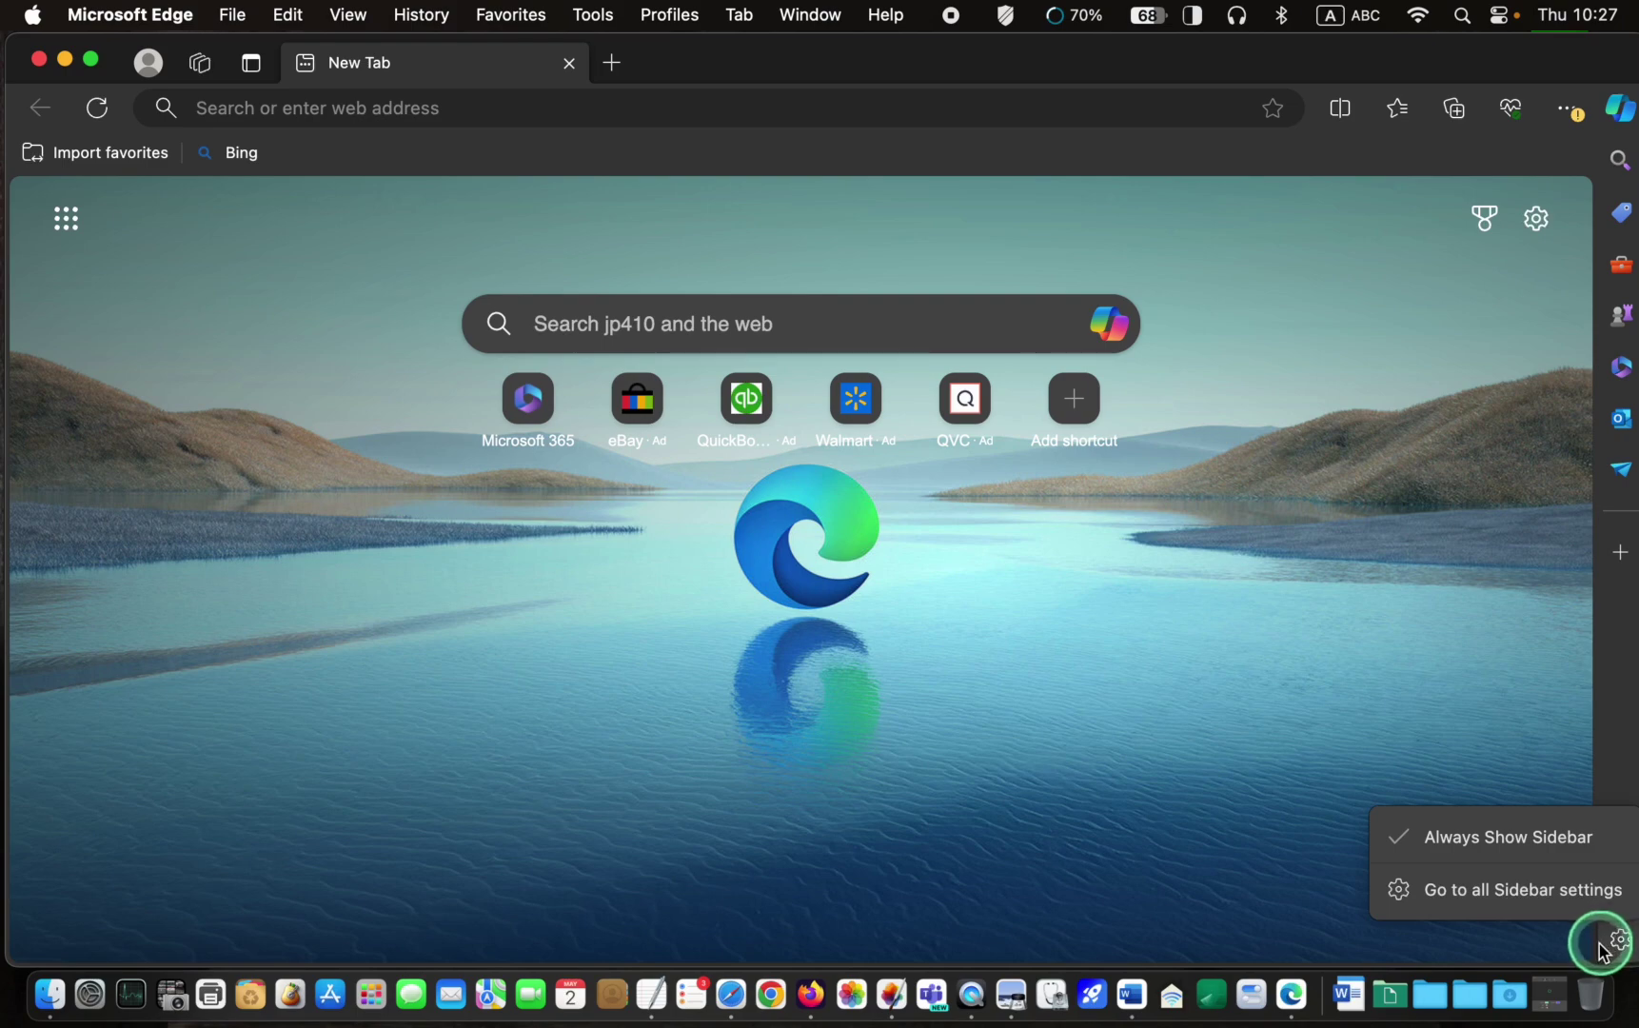
pyautogui.click(1457, 843)
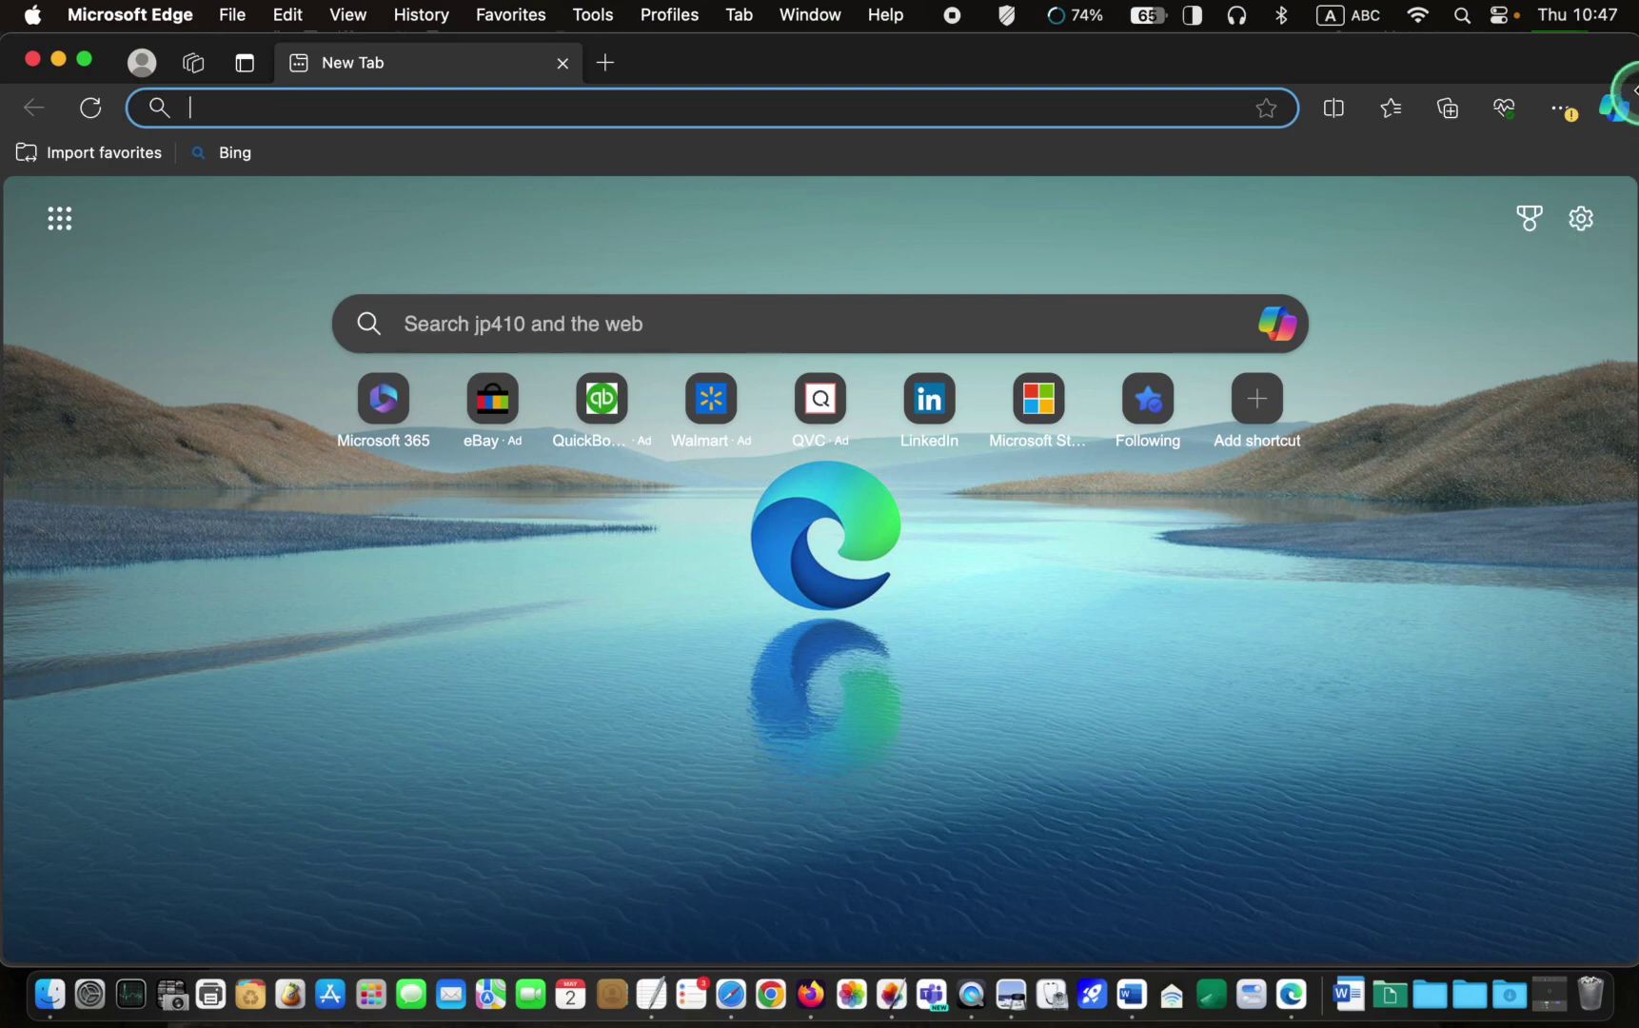
pyautogui.click(1616, 108)
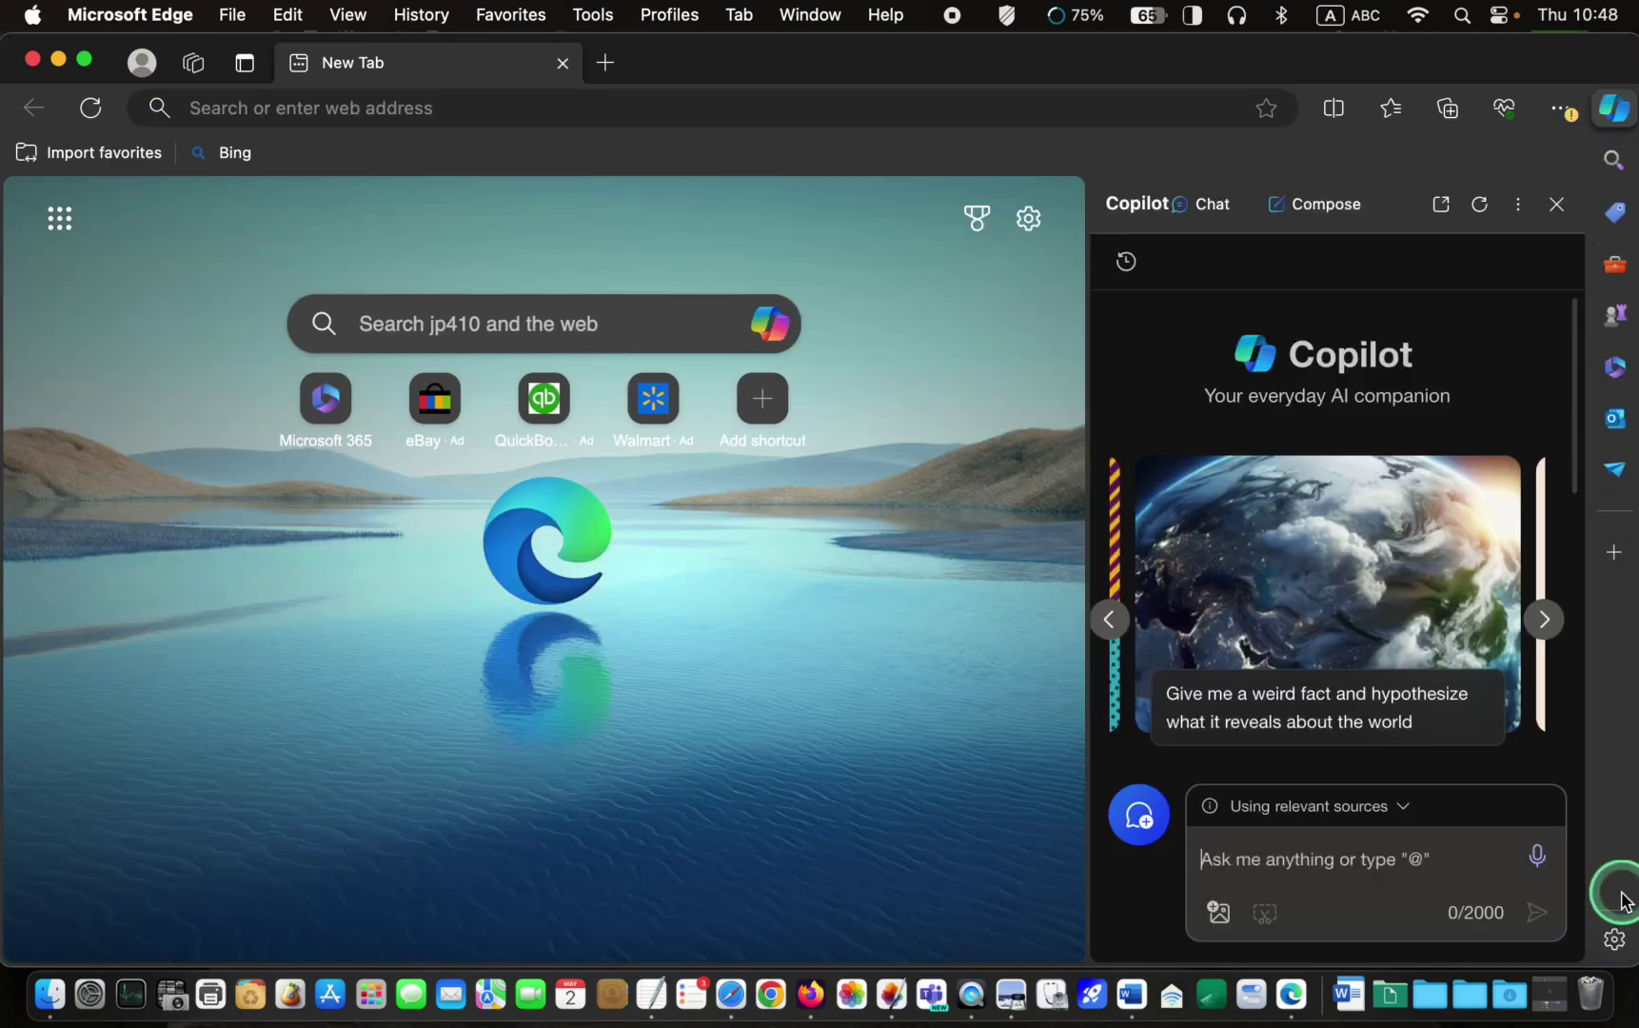
pyautogui.click(1613, 942)
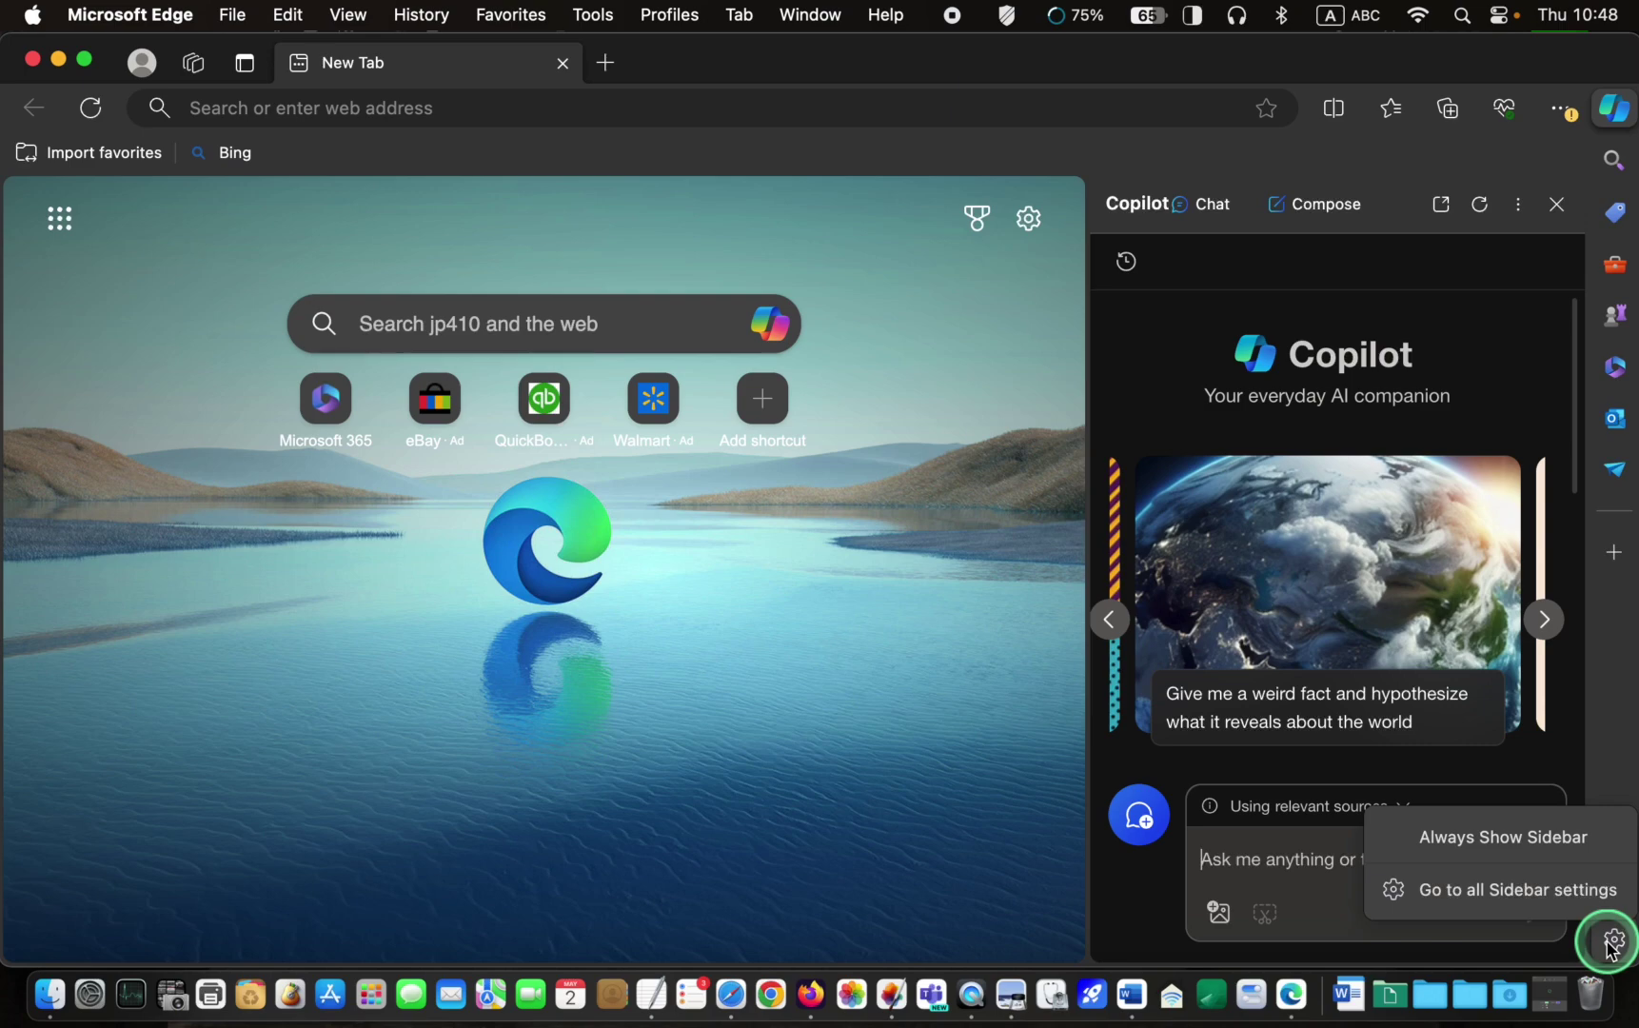
pyautogui.click(1396, 842)
pyautogui.click(1555, 205)
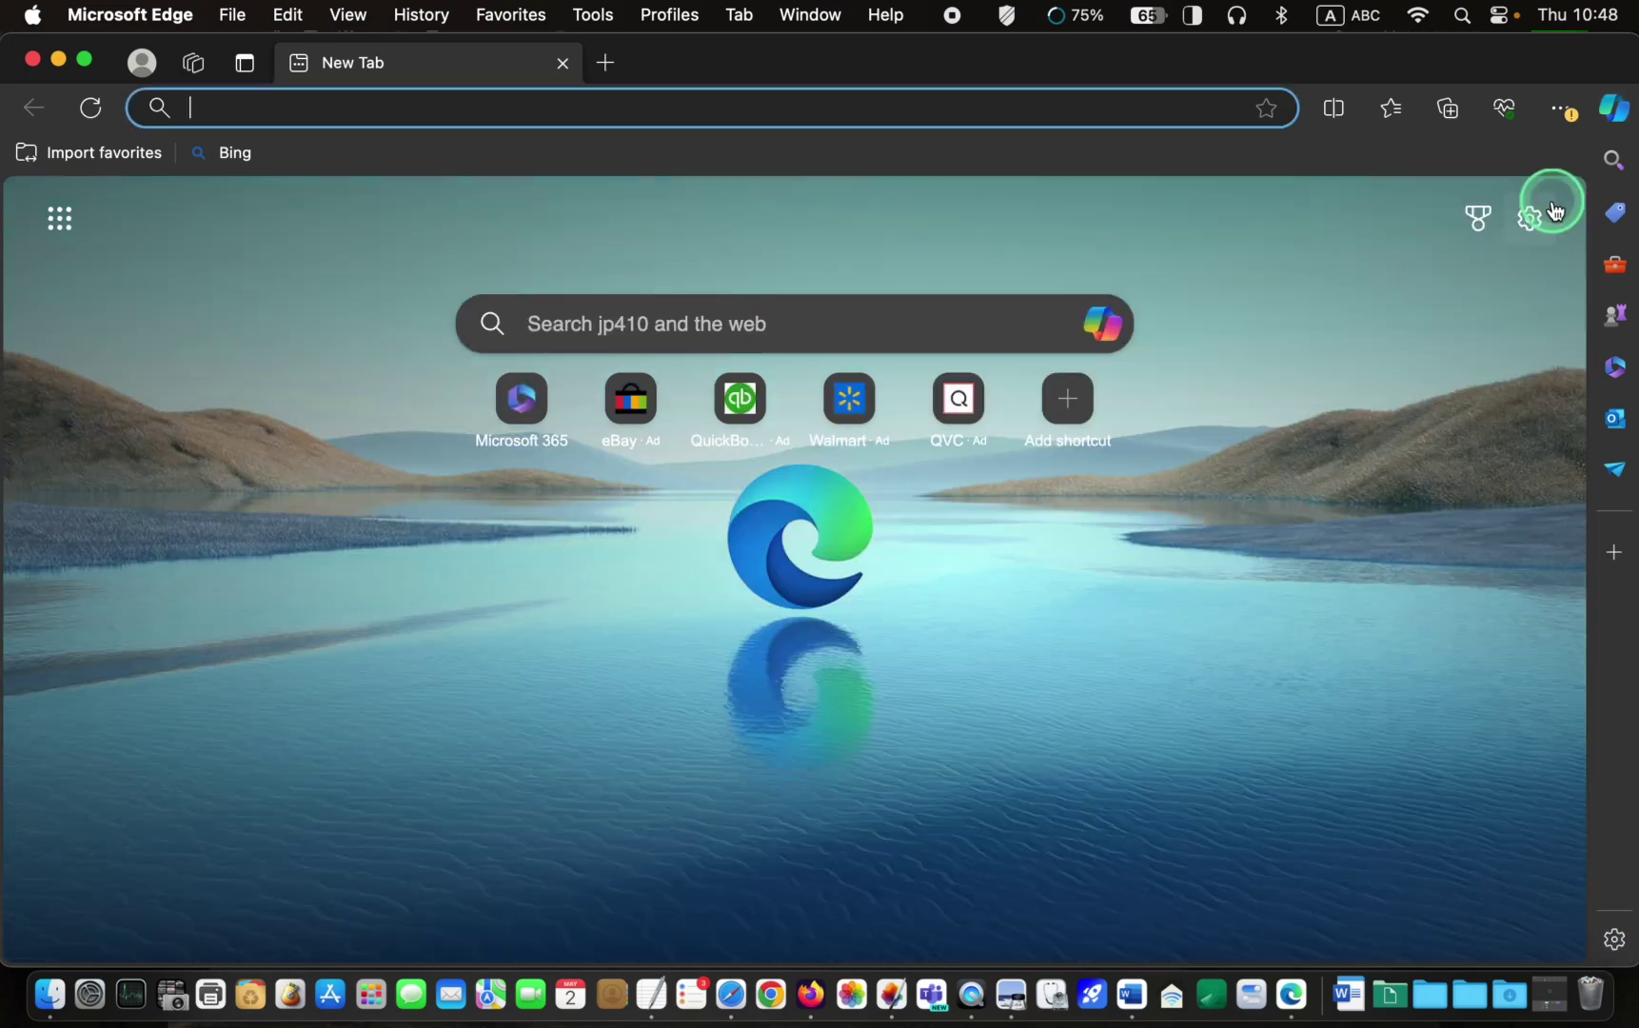
# - Turn off the always-shown sidebar and bring up the Copilot chat pane
pyautogui.click(1538, 880)
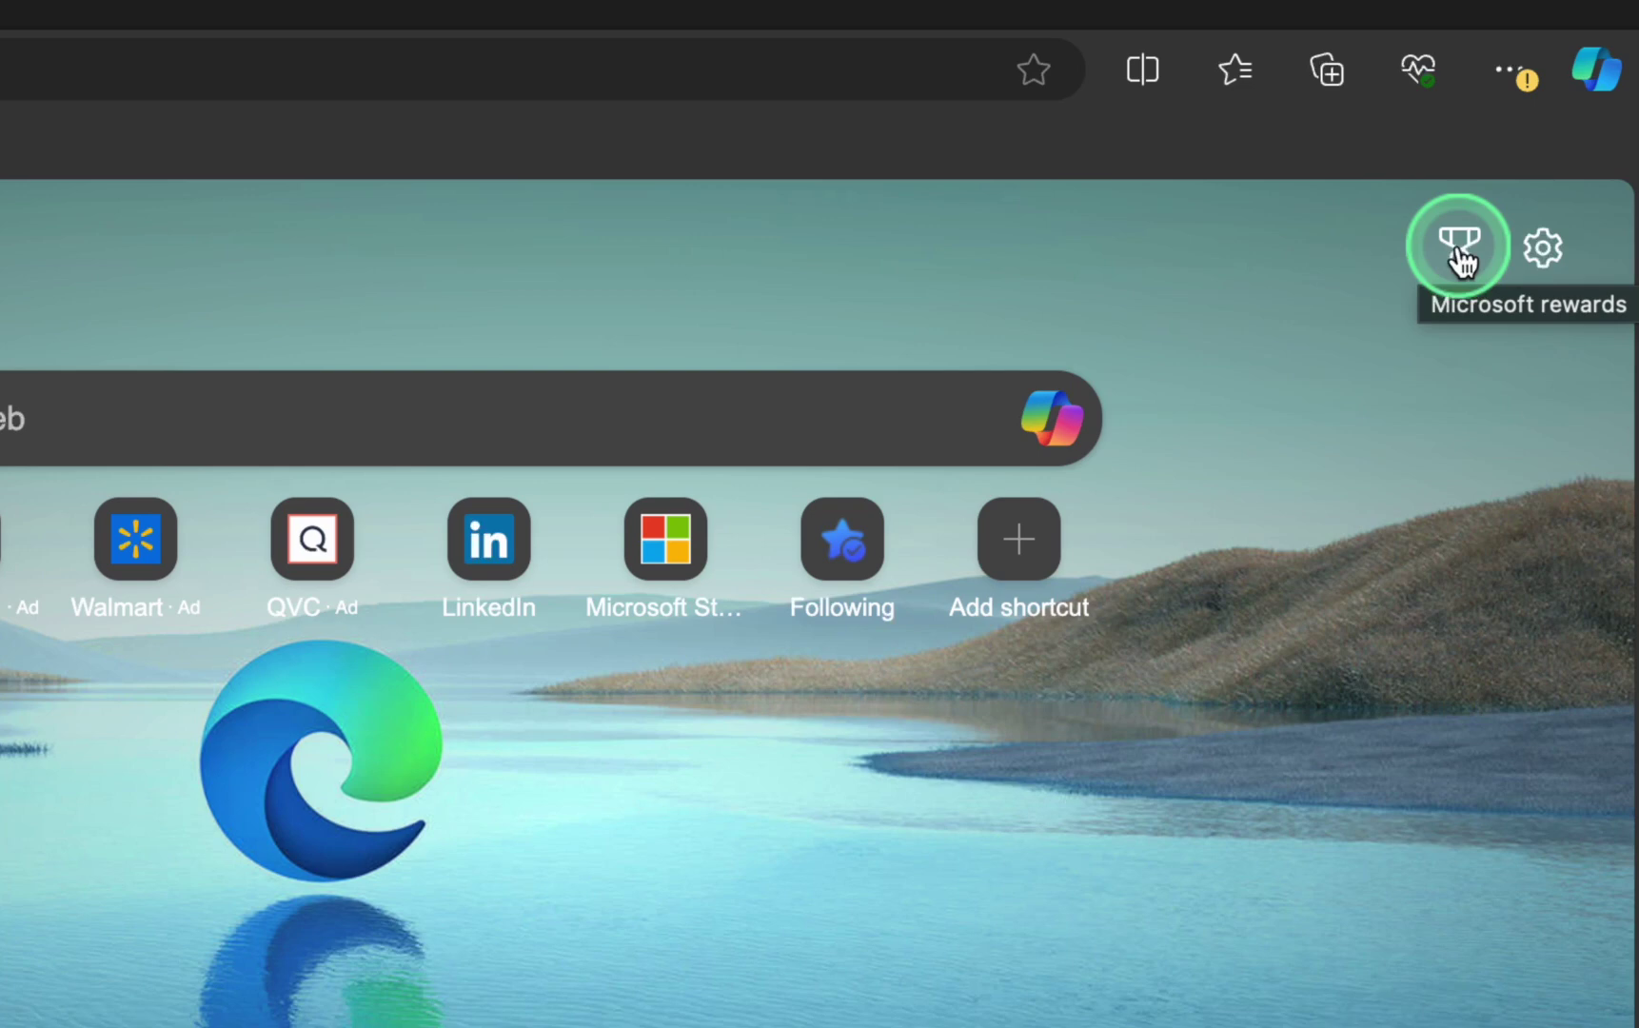
pyautogui.click(1605, 72)
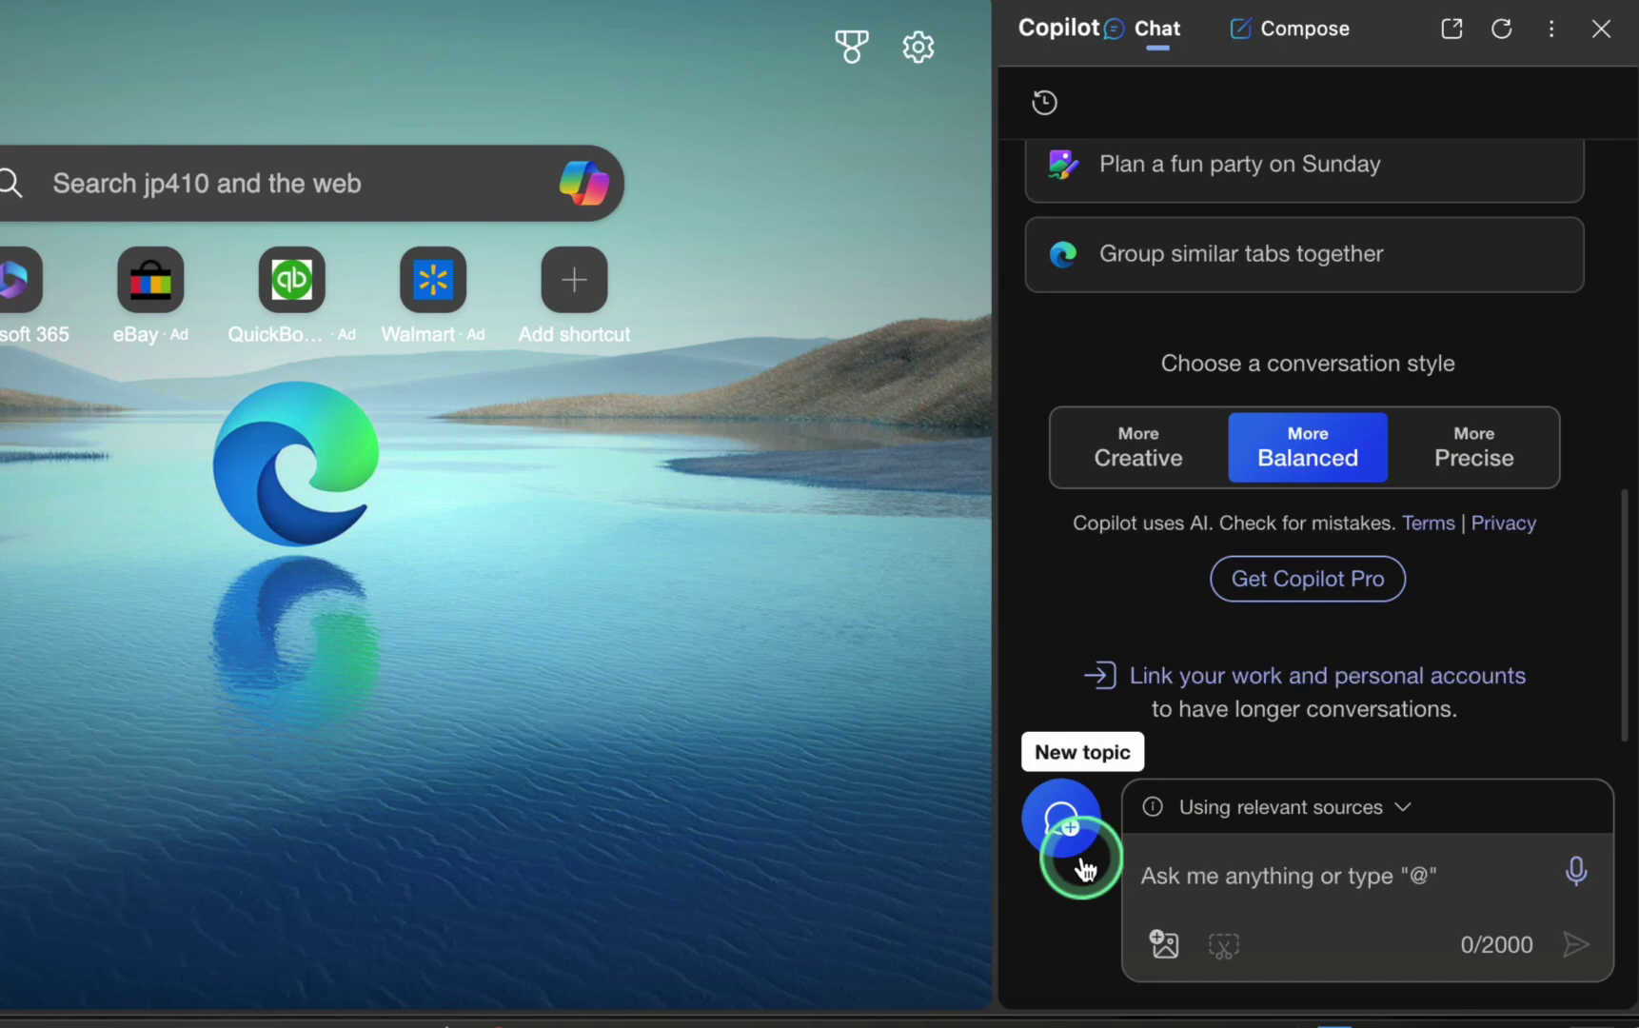
# - Paste the RAM versus ROM question into Copilot and send it
pyautogui.write("What's the difference between RAM and ROM?")
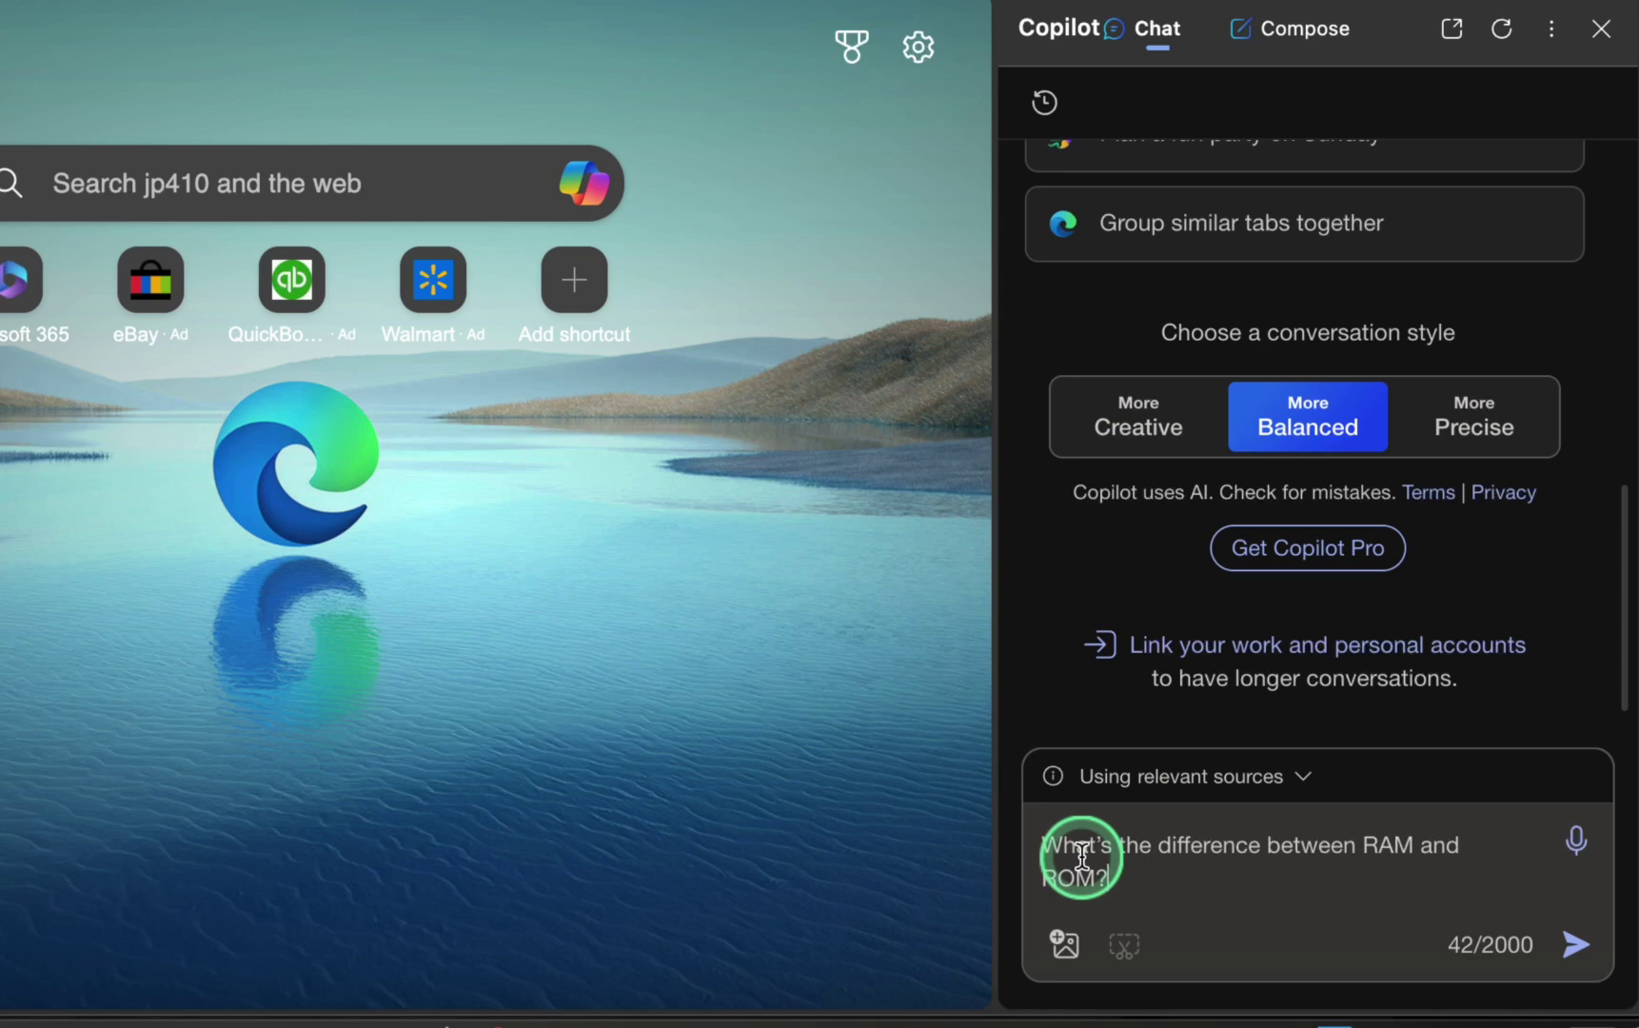
pyautogui.click(1577, 949)
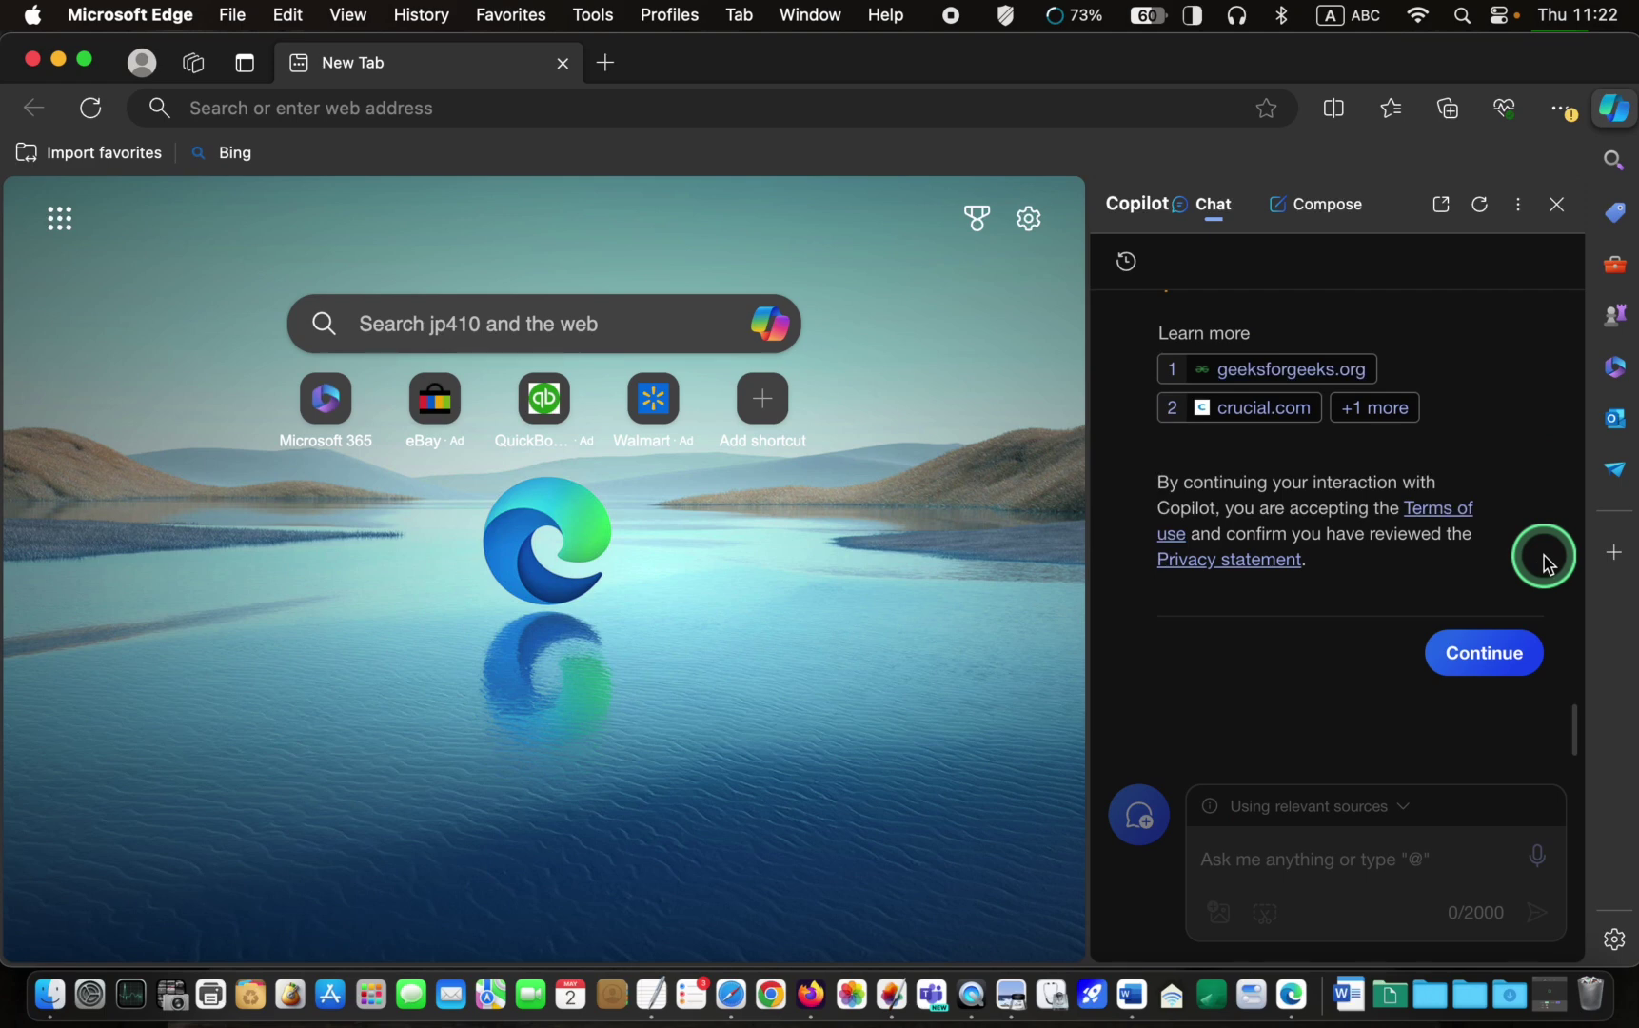
# - Open the crucial.com citation from Copilot's answer in a new tab
pyautogui.moveTo(1256, 459)
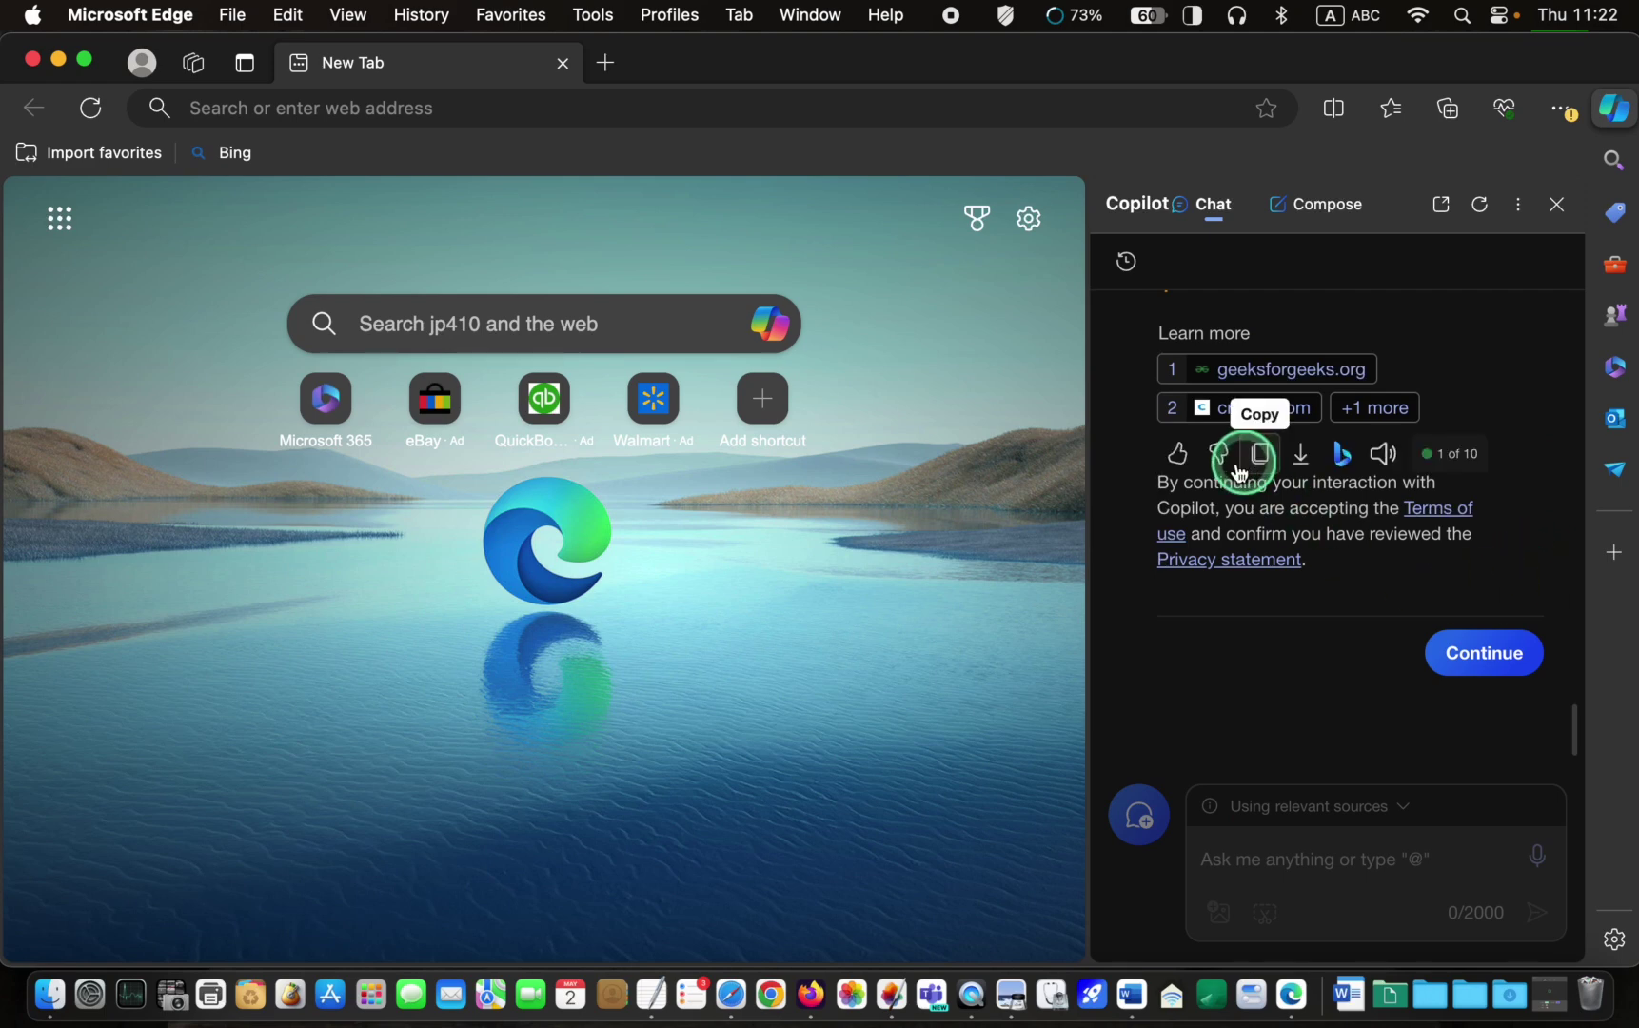
pyautogui.click(1259, 409)
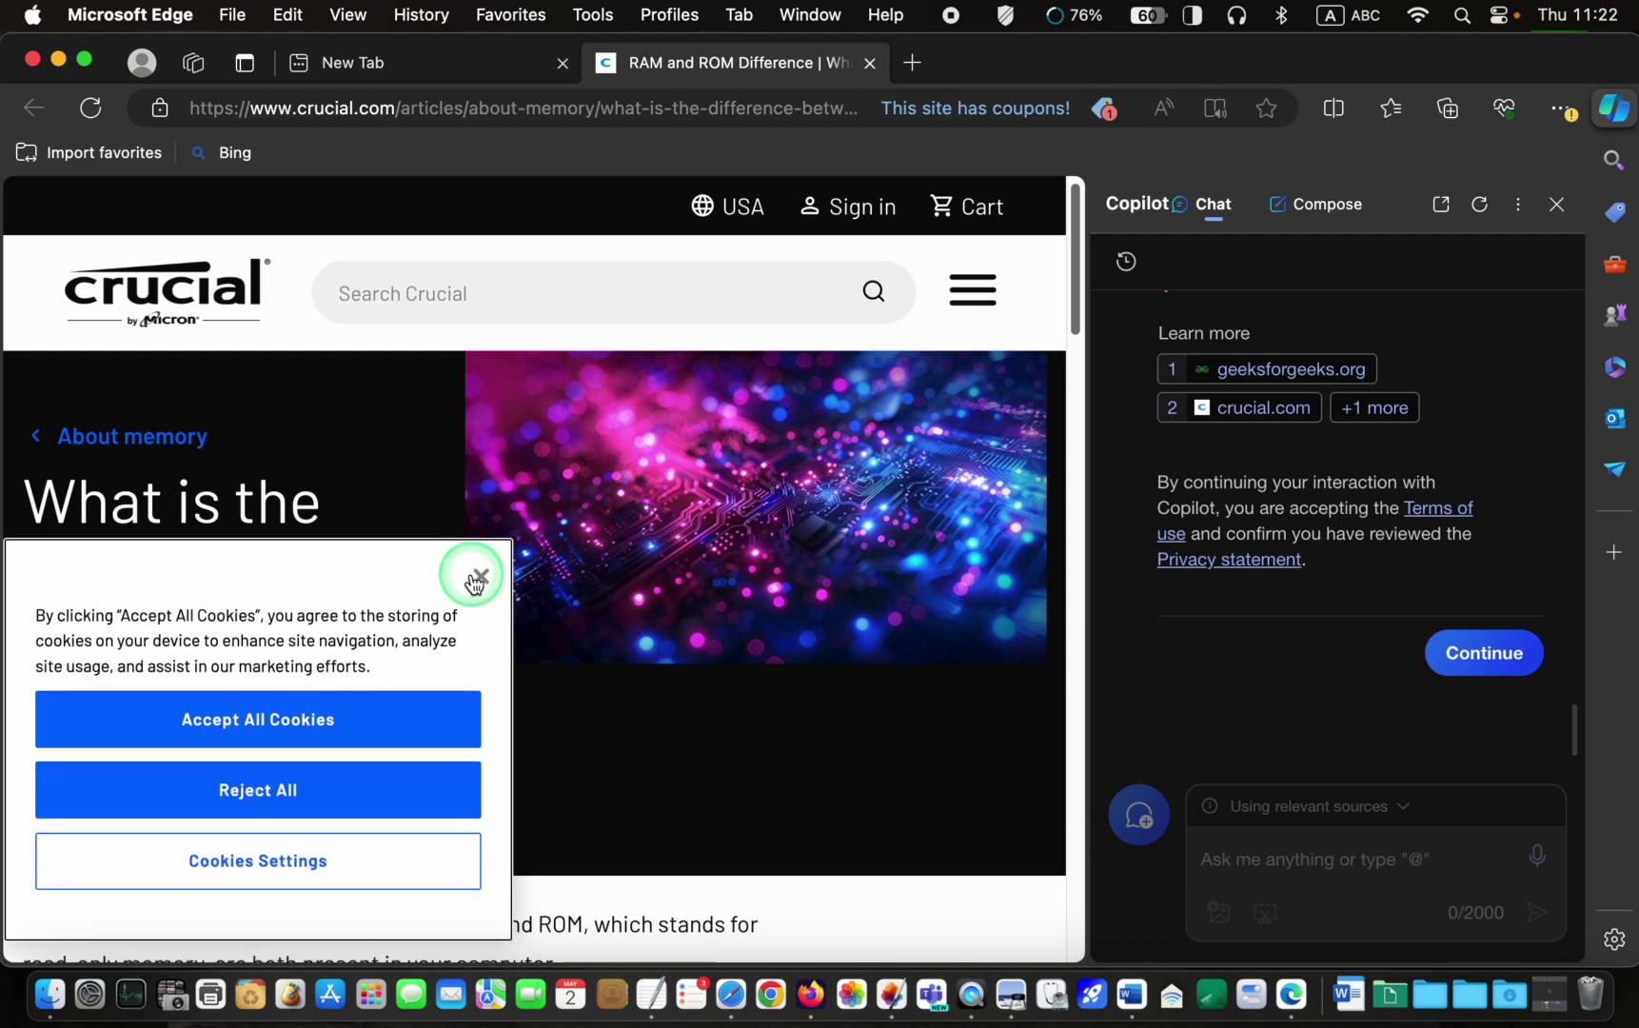
# - Close Crucial's cookie banner and scroll through the RAM and ROM article
pyautogui.click(479, 572)
pyautogui.scroll(-10, 786, 580)
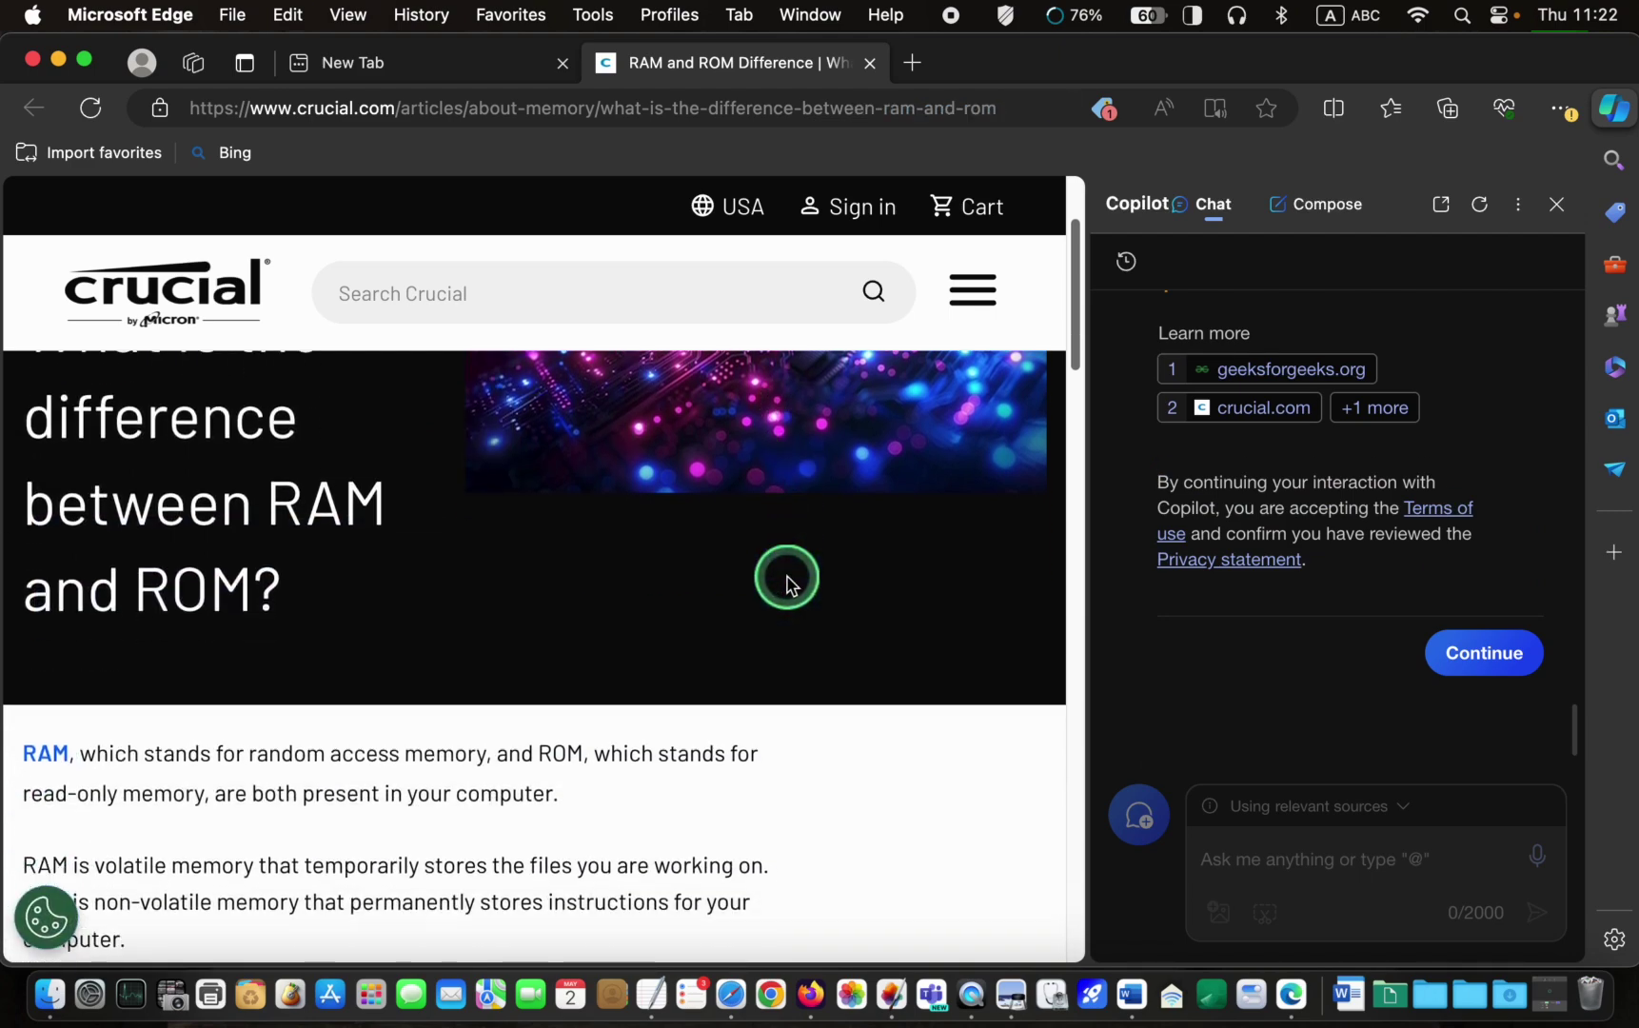
pyautogui.scroll(-5, 787, 580)
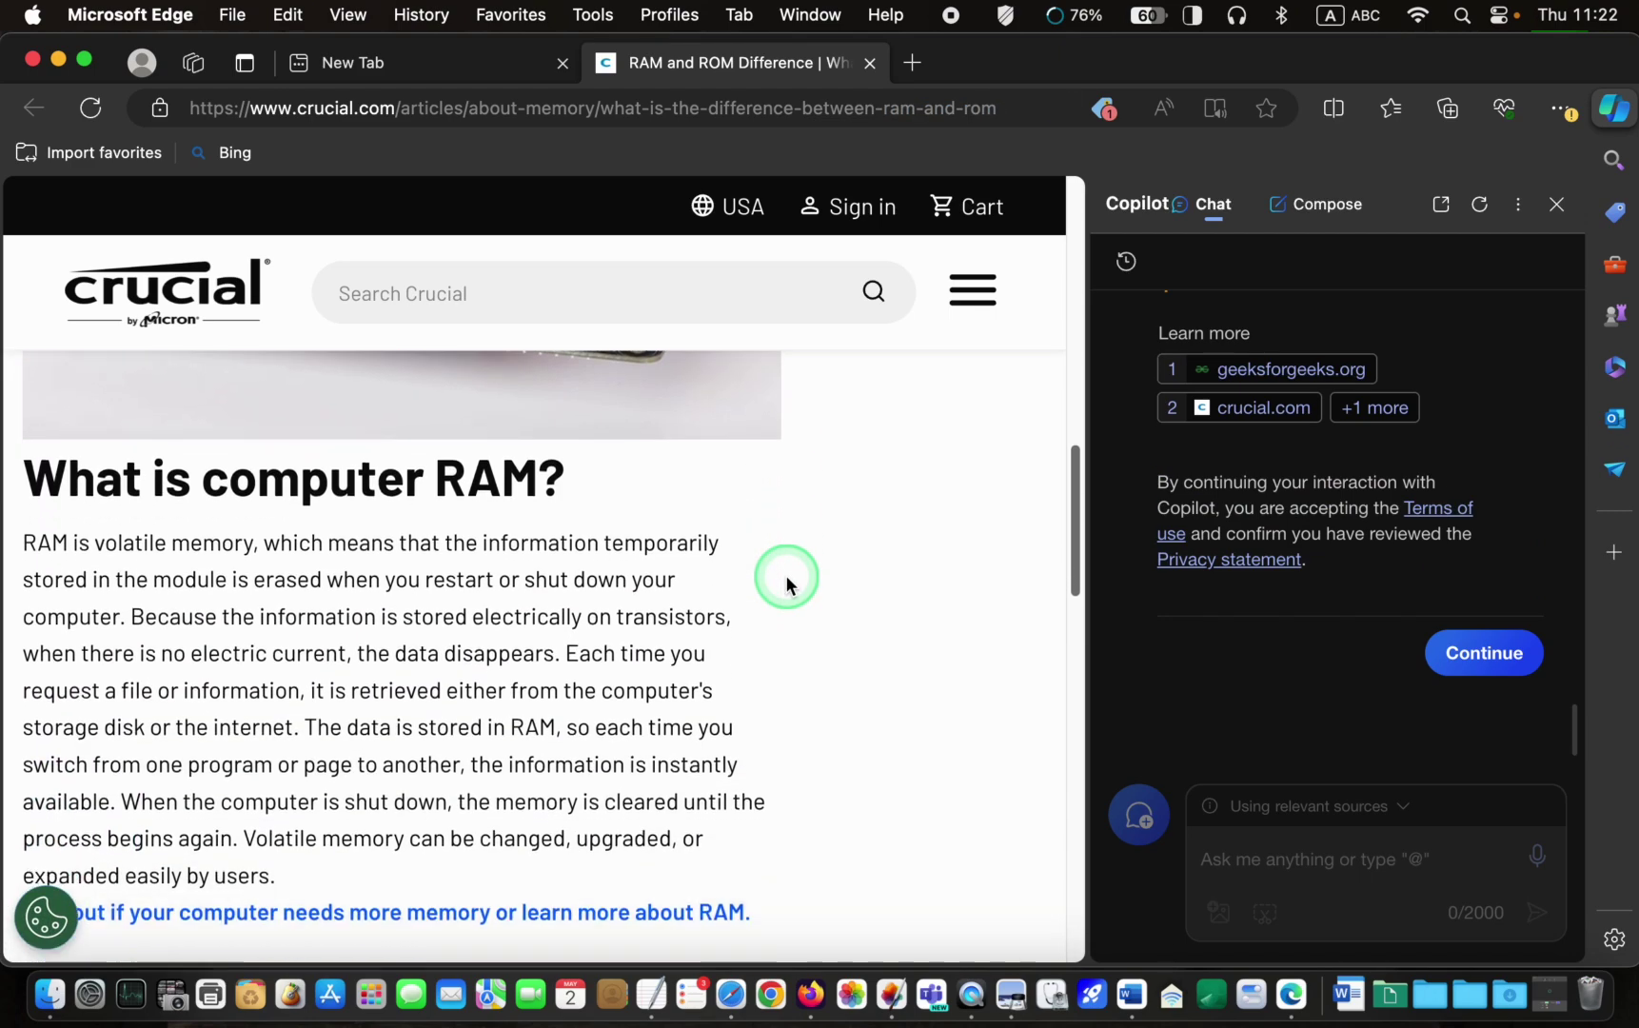
pyautogui.scroll(-6, 785, 575)
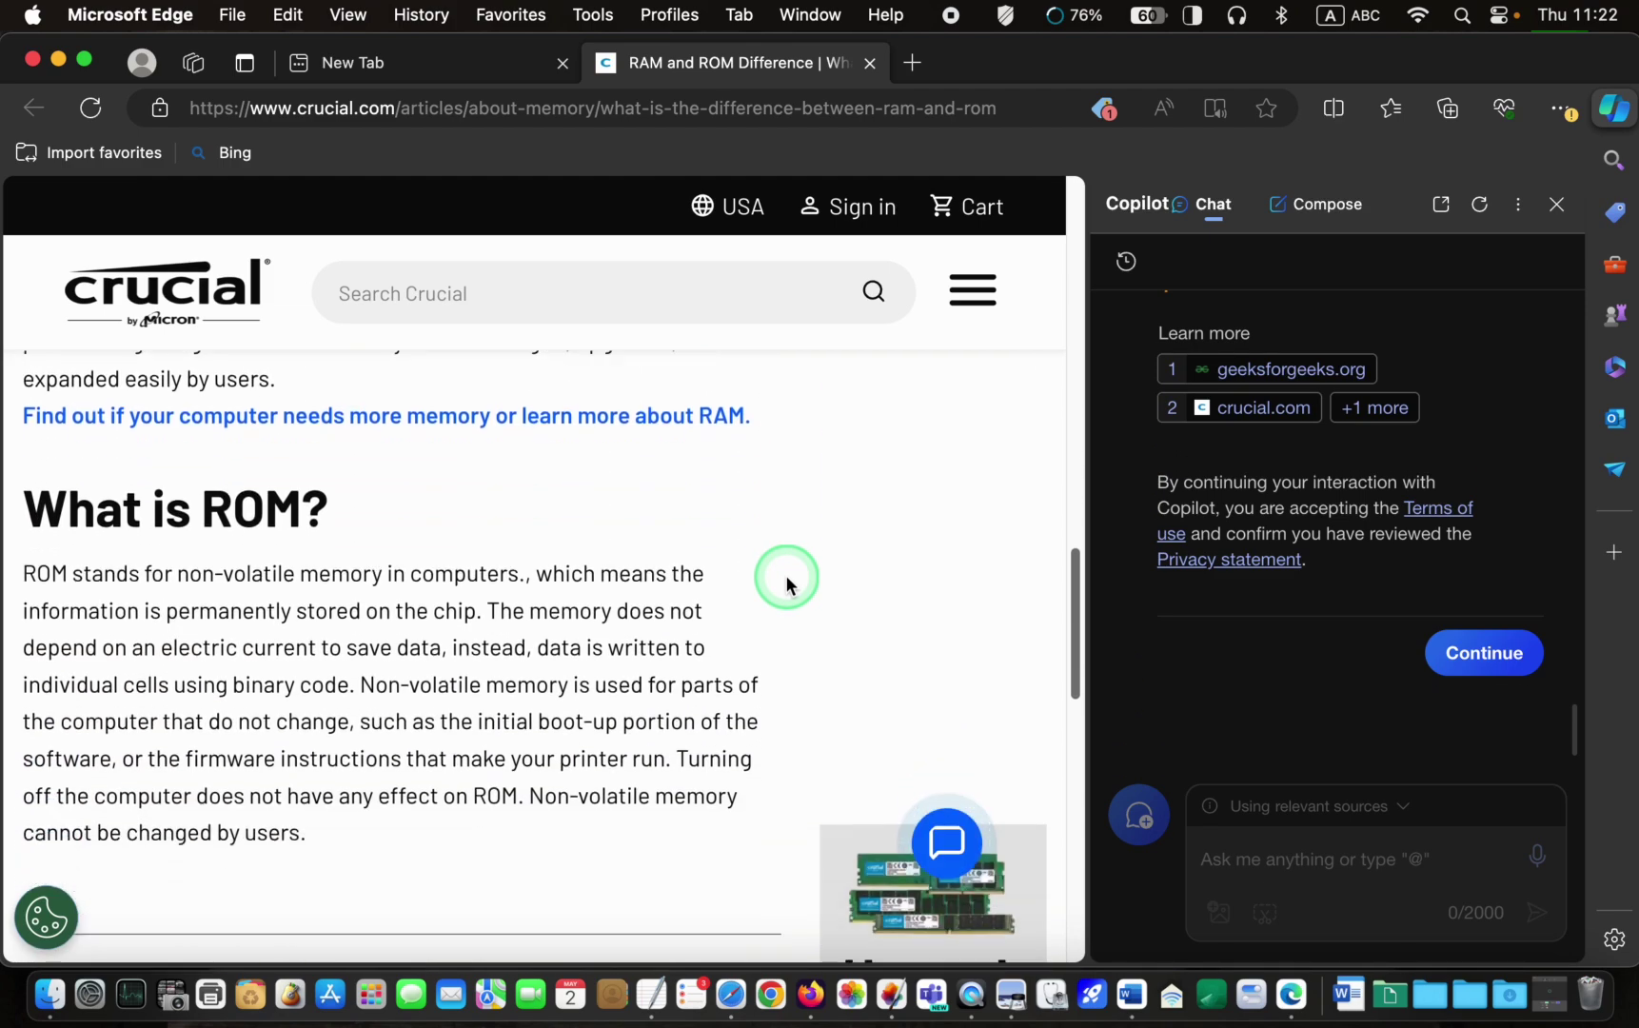
pyautogui.scroll(5, 615, 550)
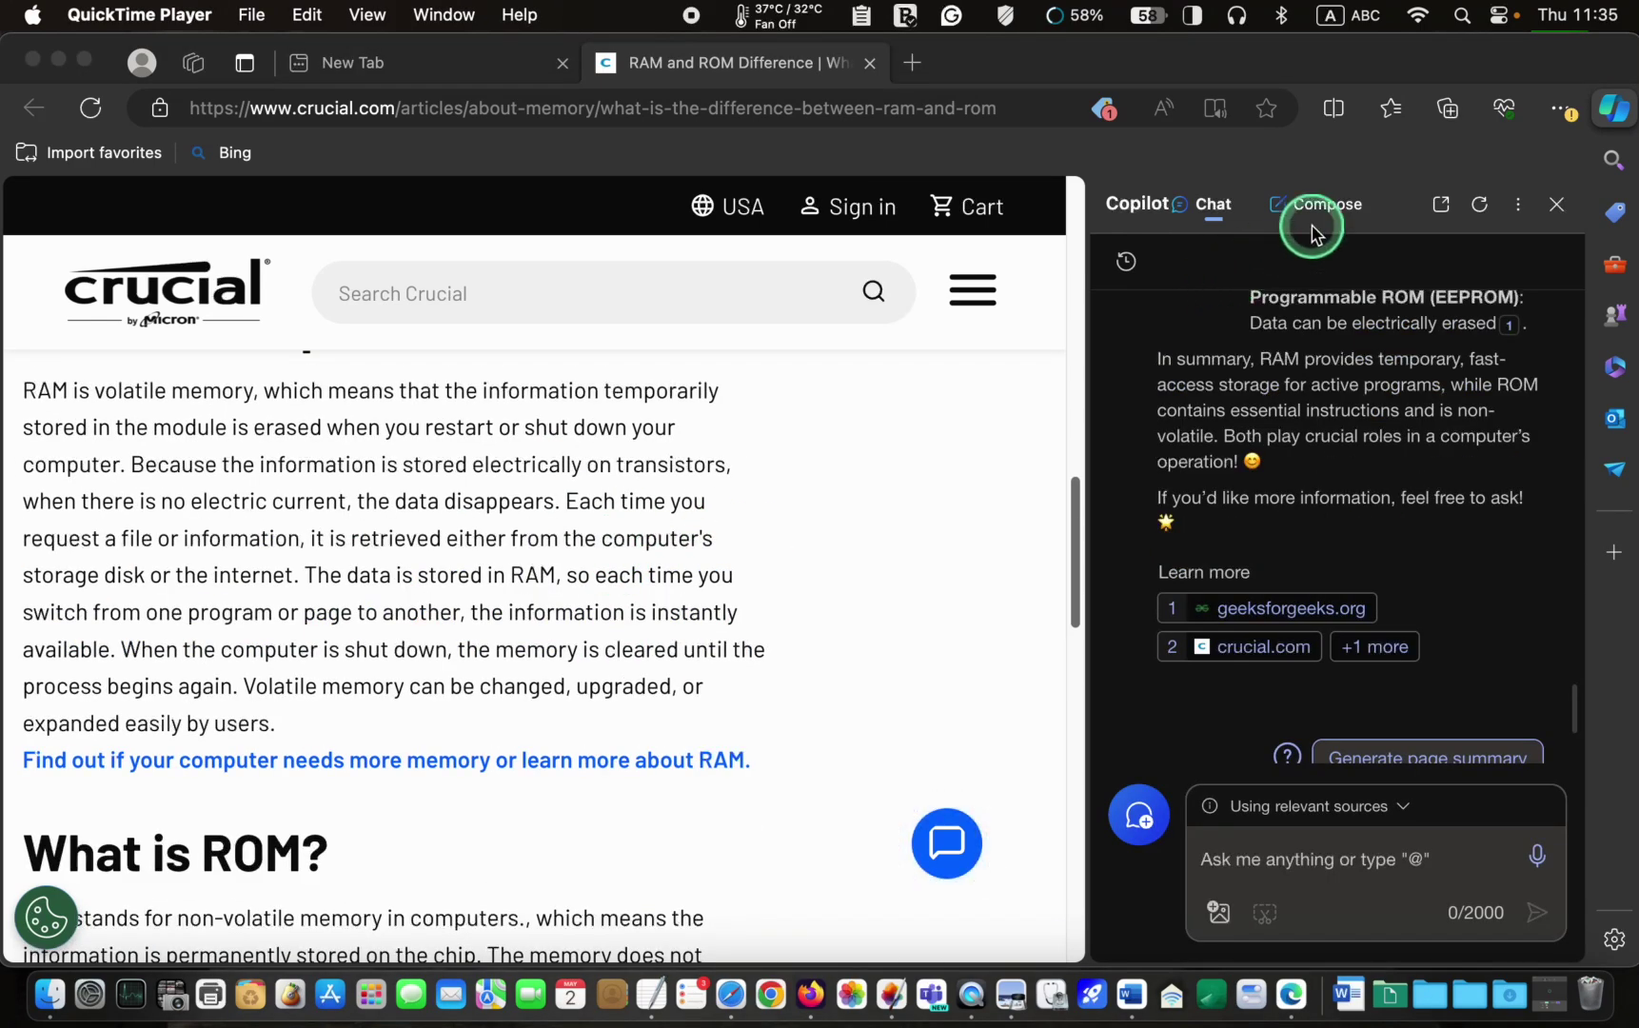
# - In Copilot's Compose tab, paste the prompt for a 200-word article on Italy's declining birth rate (Professional, Paragraph, Medium)
pyautogui.click(1329, 207)
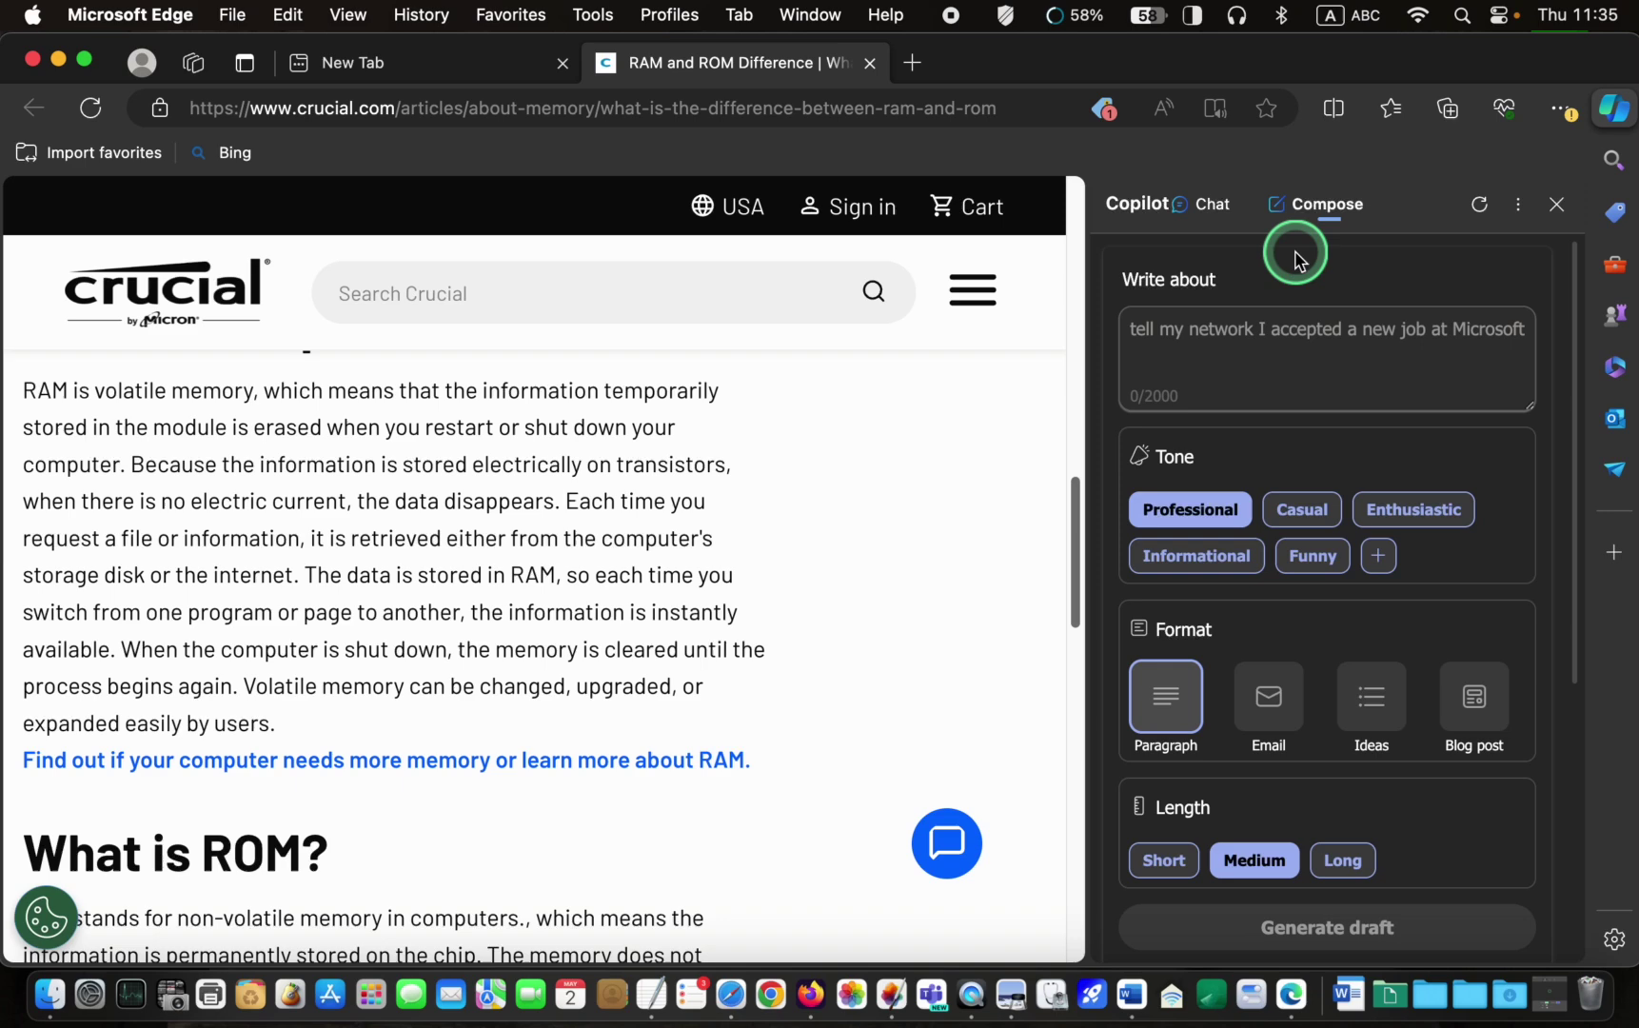
pyautogui.click(1136, 334)
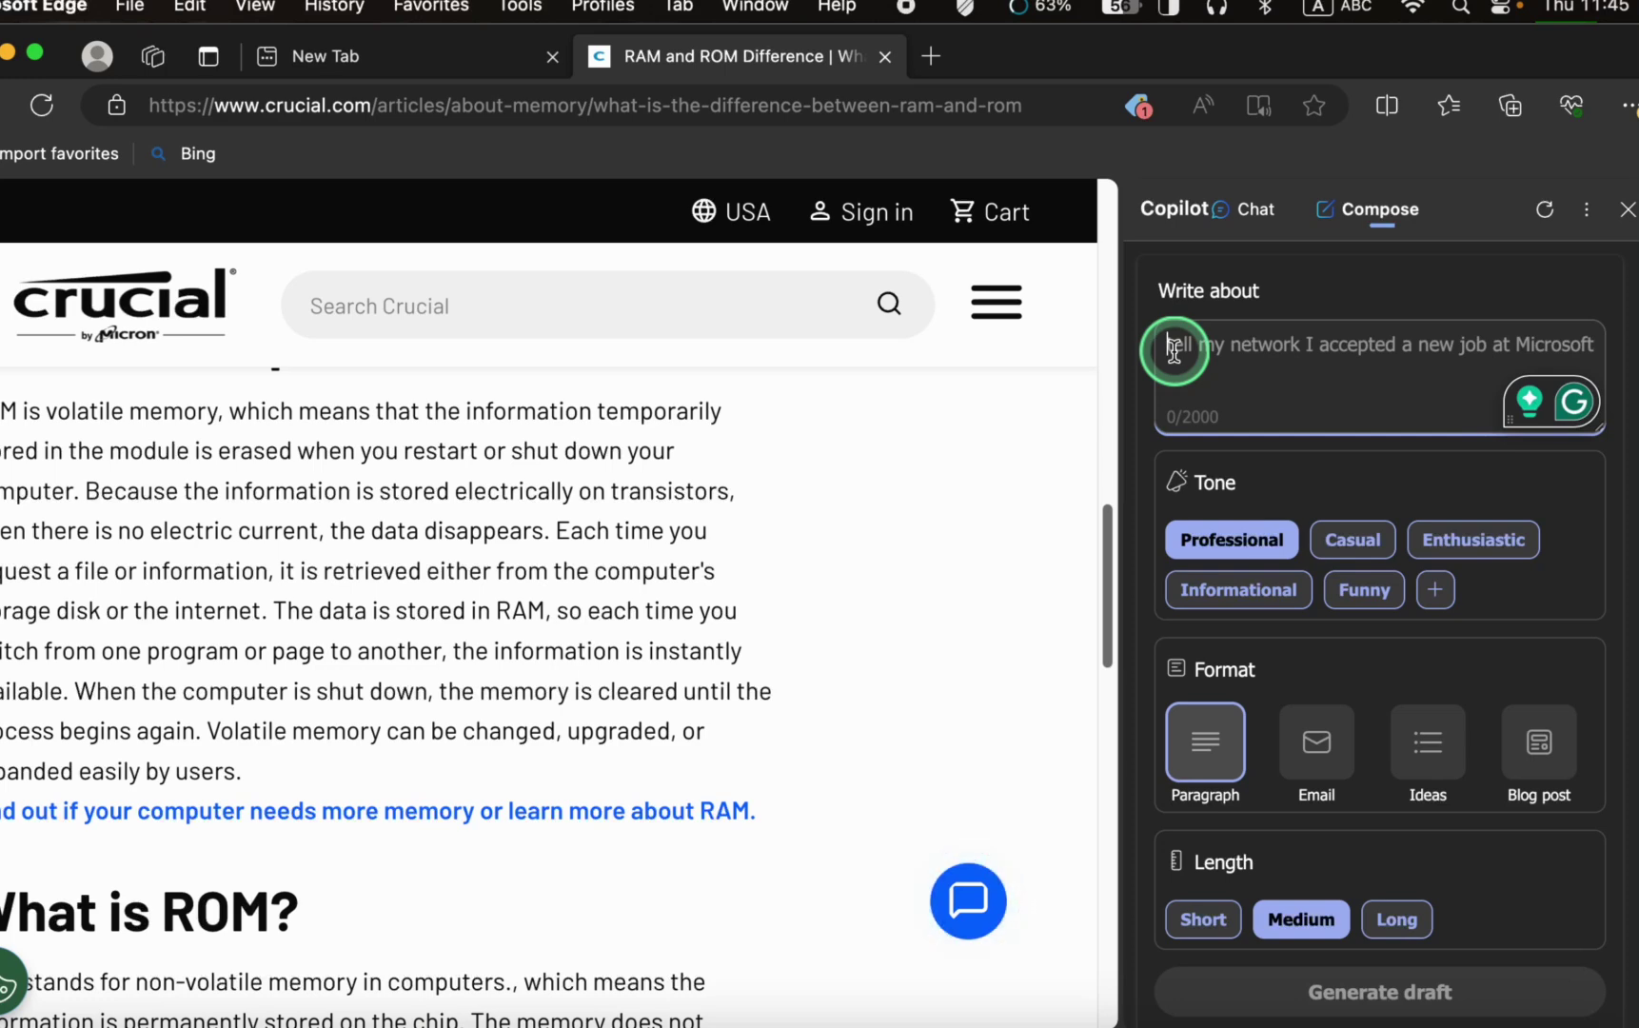
pyautogui.write('Compose a 200-word article about the declining birth rate in Italy')
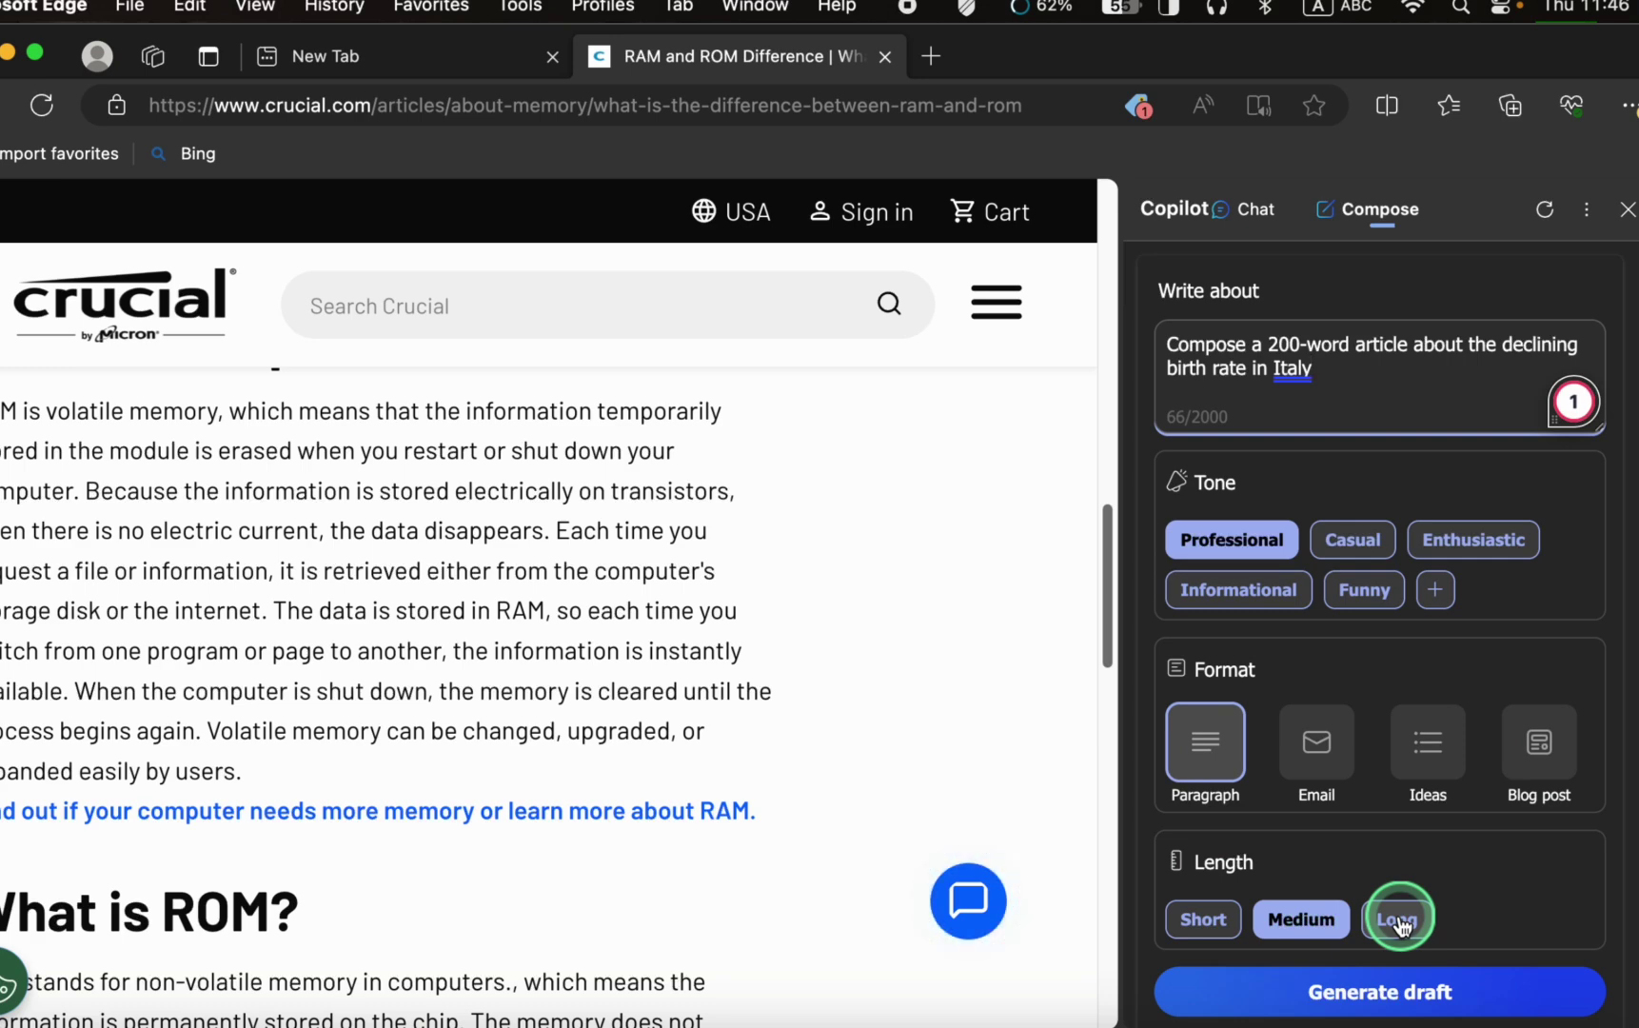
# - Generate Copilot's draft article on Italy's birth rate and copy it
pyautogui.click(1390, 995)
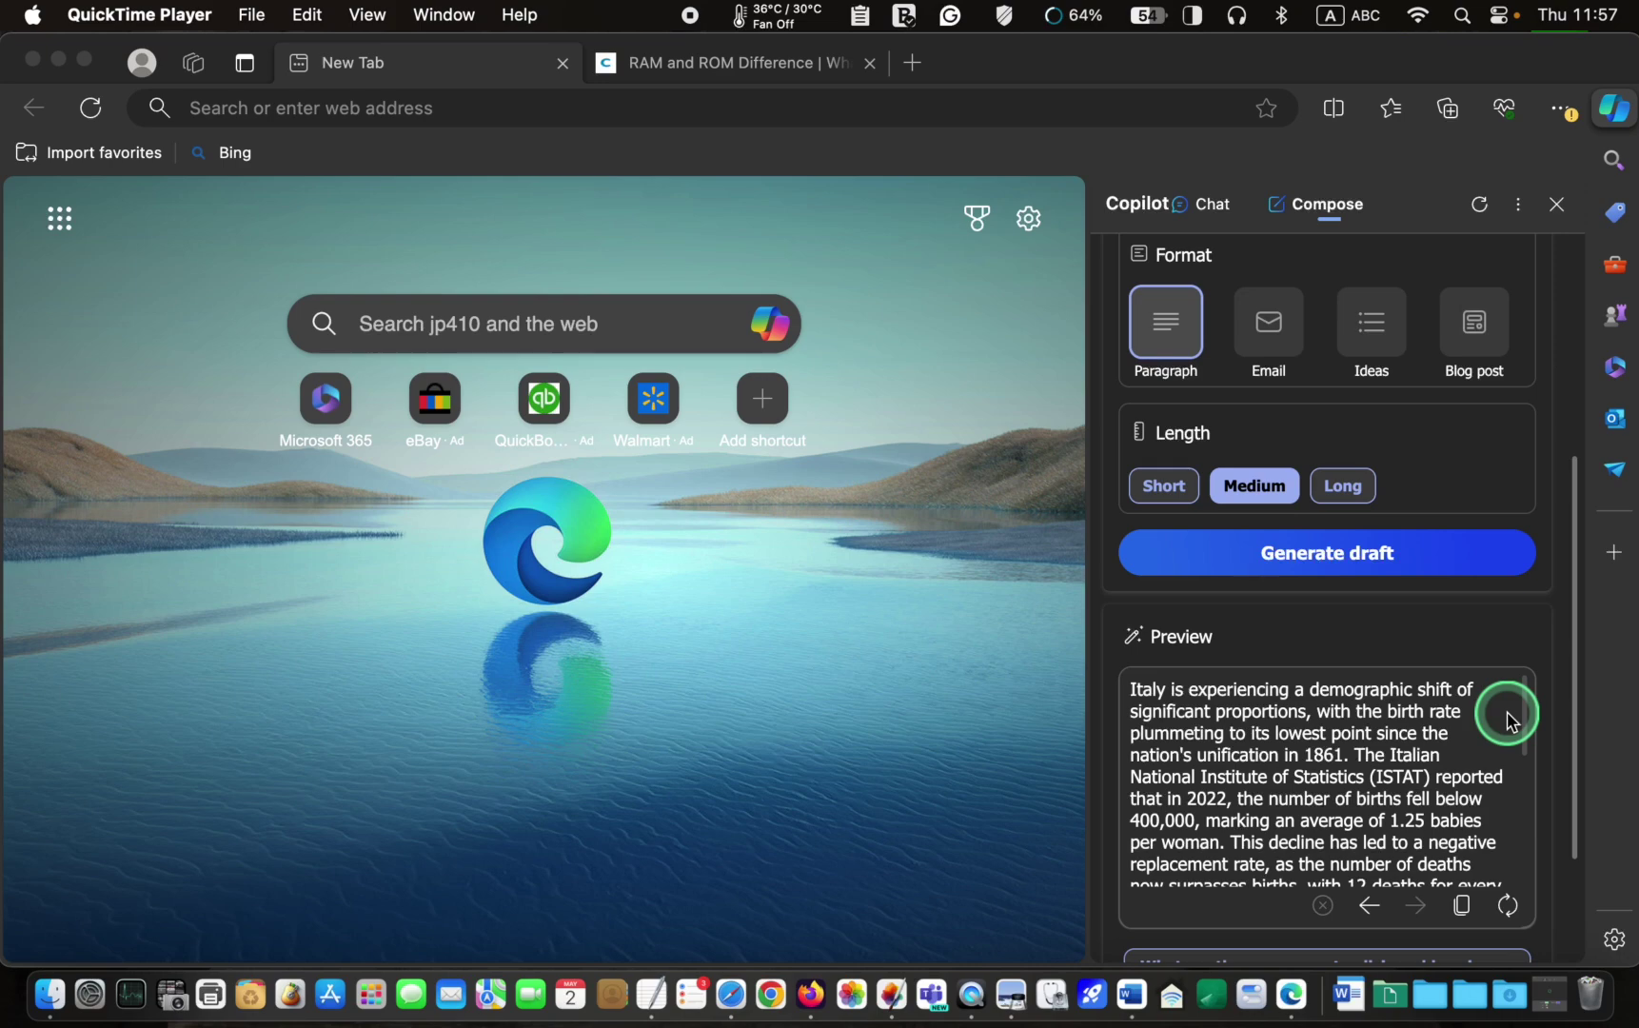
pyautogui.click(1462, 907)
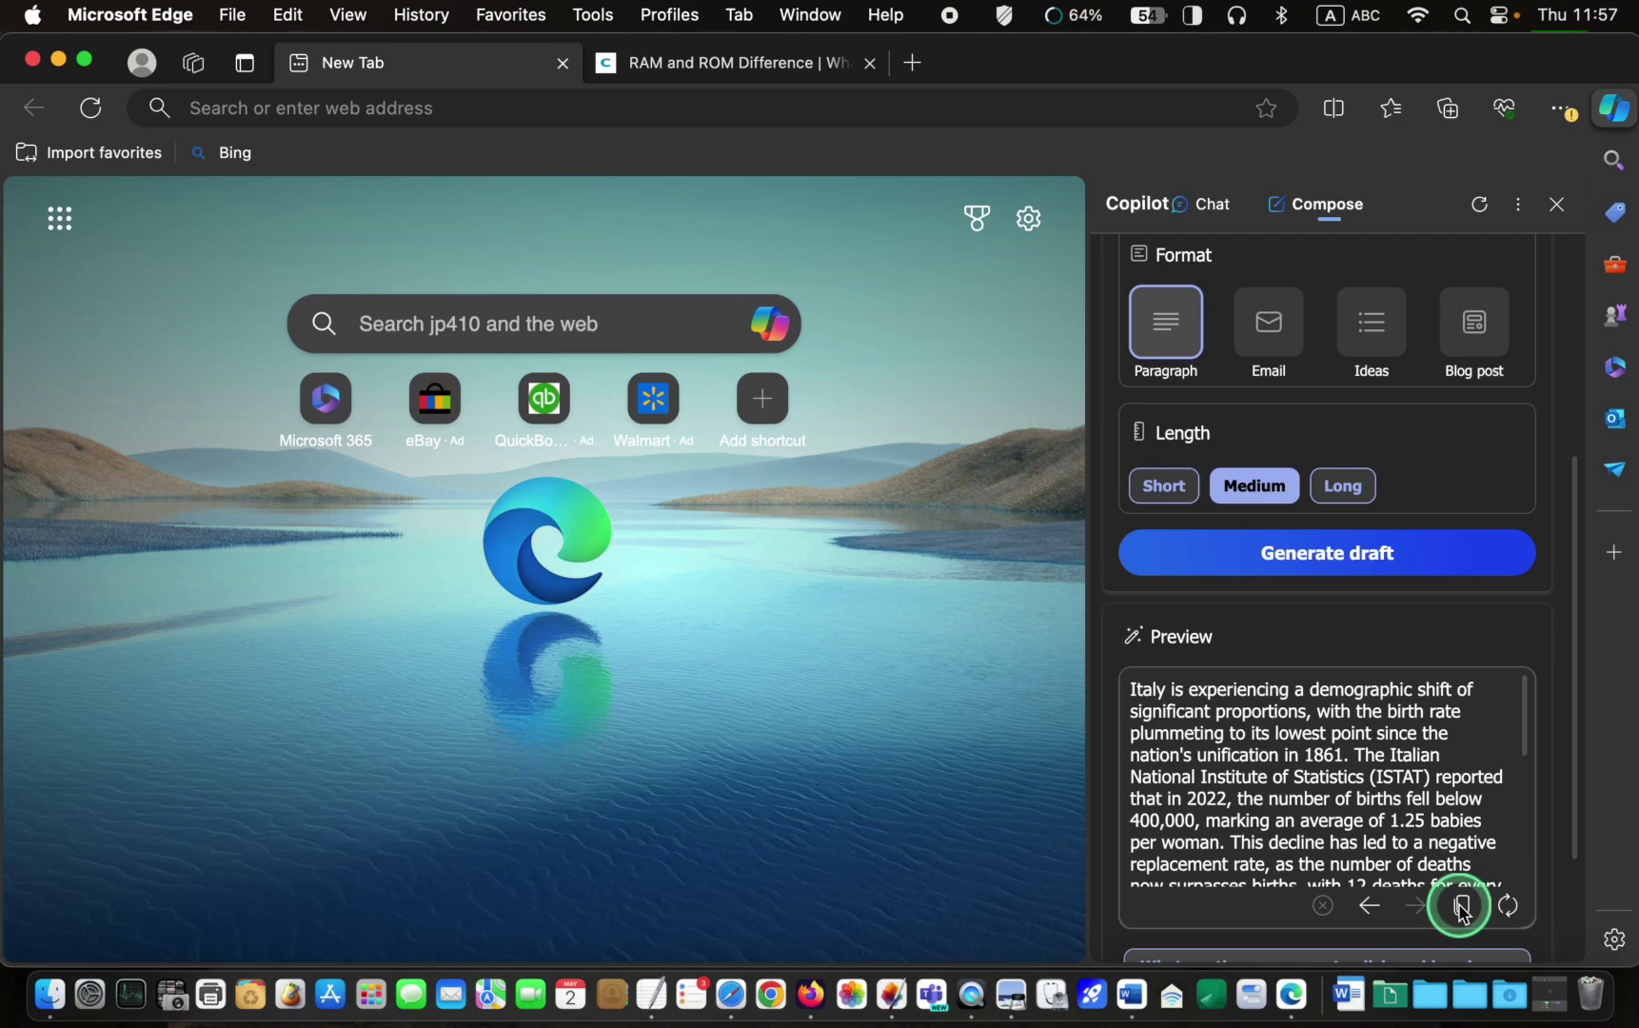
# - Paste the copied Italy birth-rate draft into the blank Word document
pyautogui.click(1352, 995)
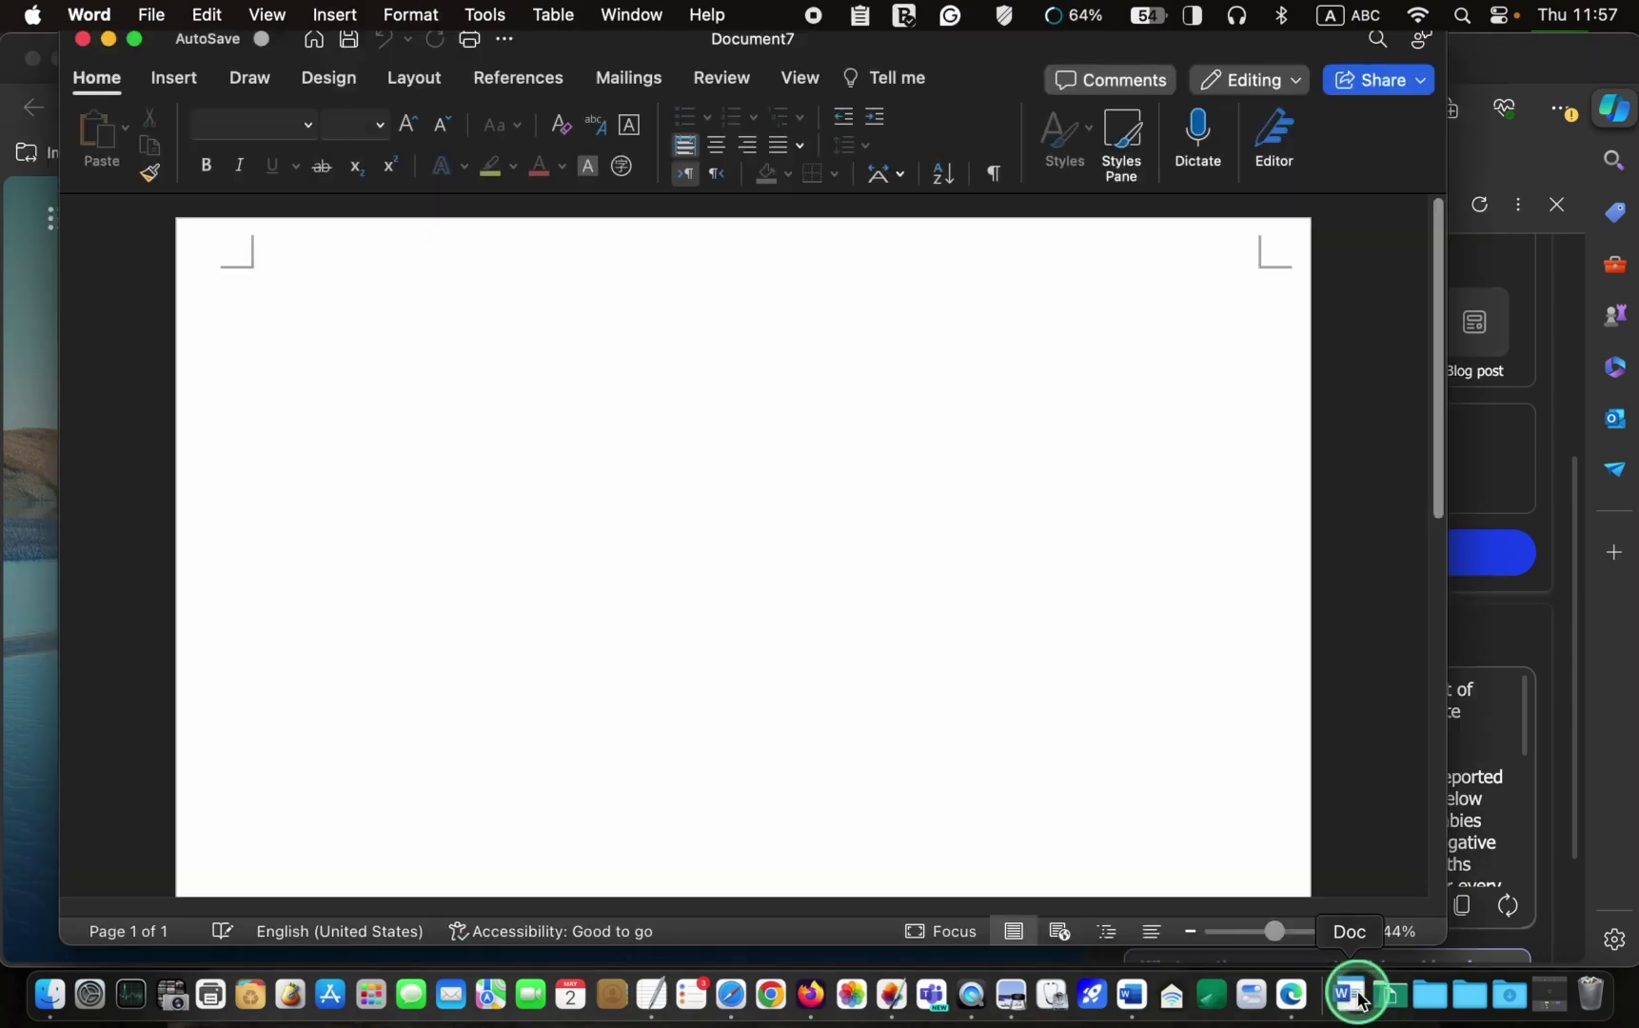
pyautogui.press('cmd+v')
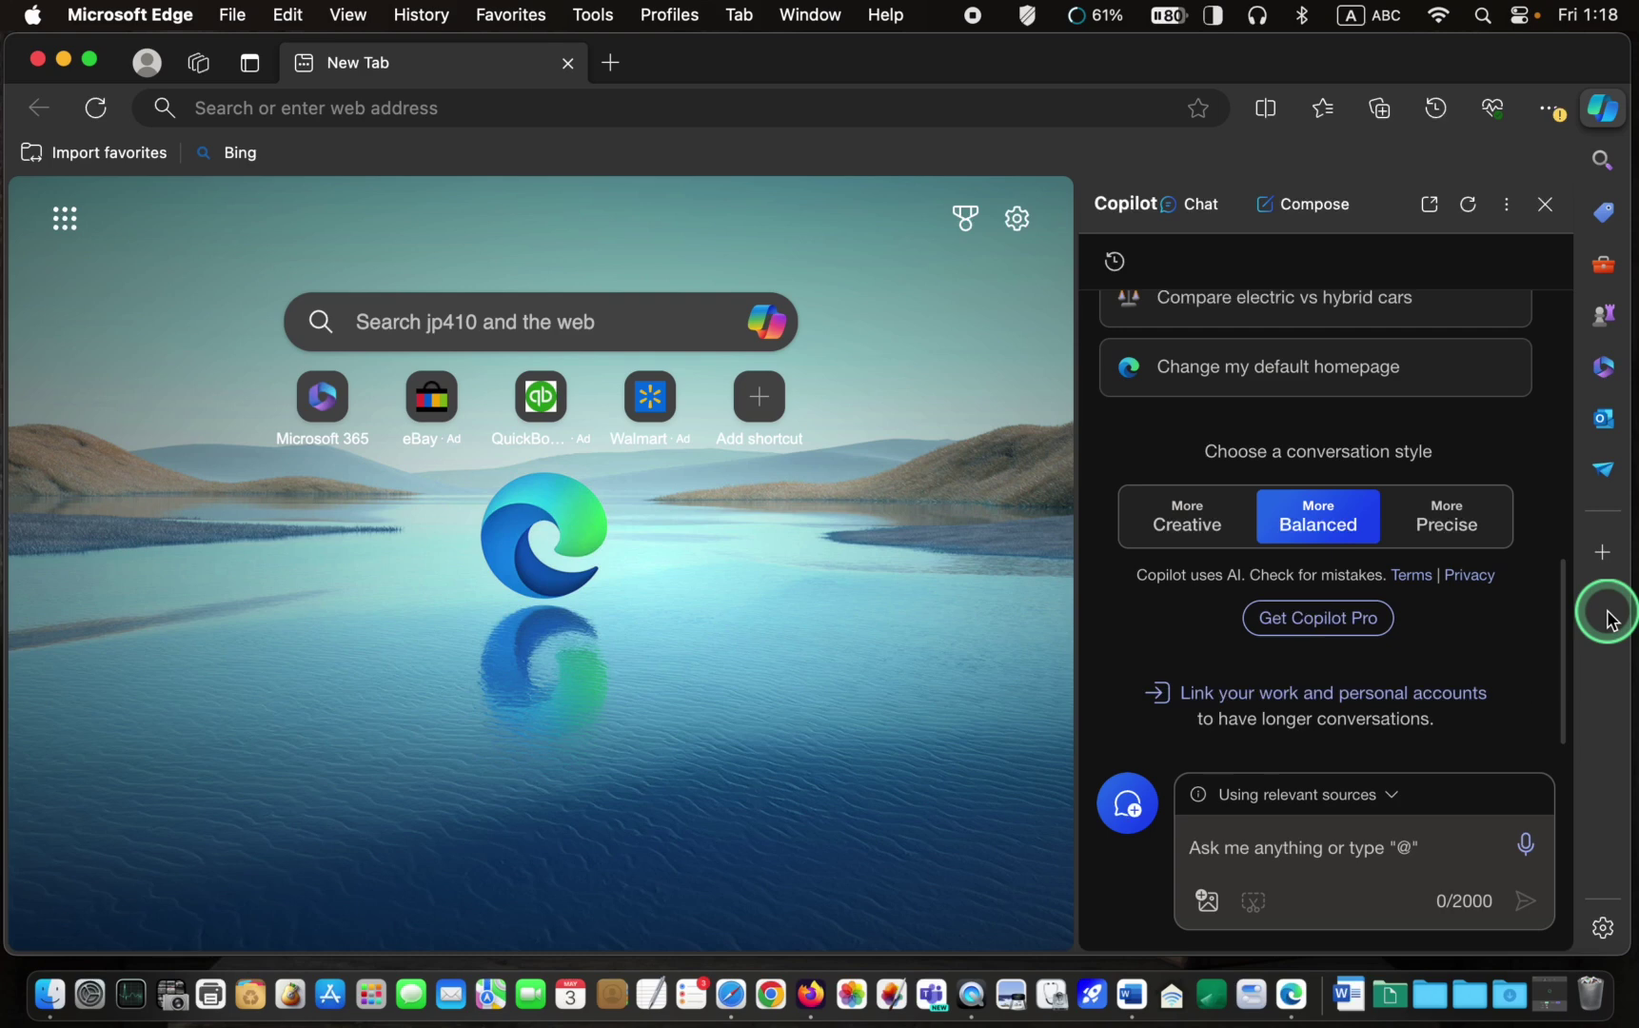
# - Open Copilot in Bing as a full page in its own tab and close the Copilot sidebar
pyautogui.click(767, 322)
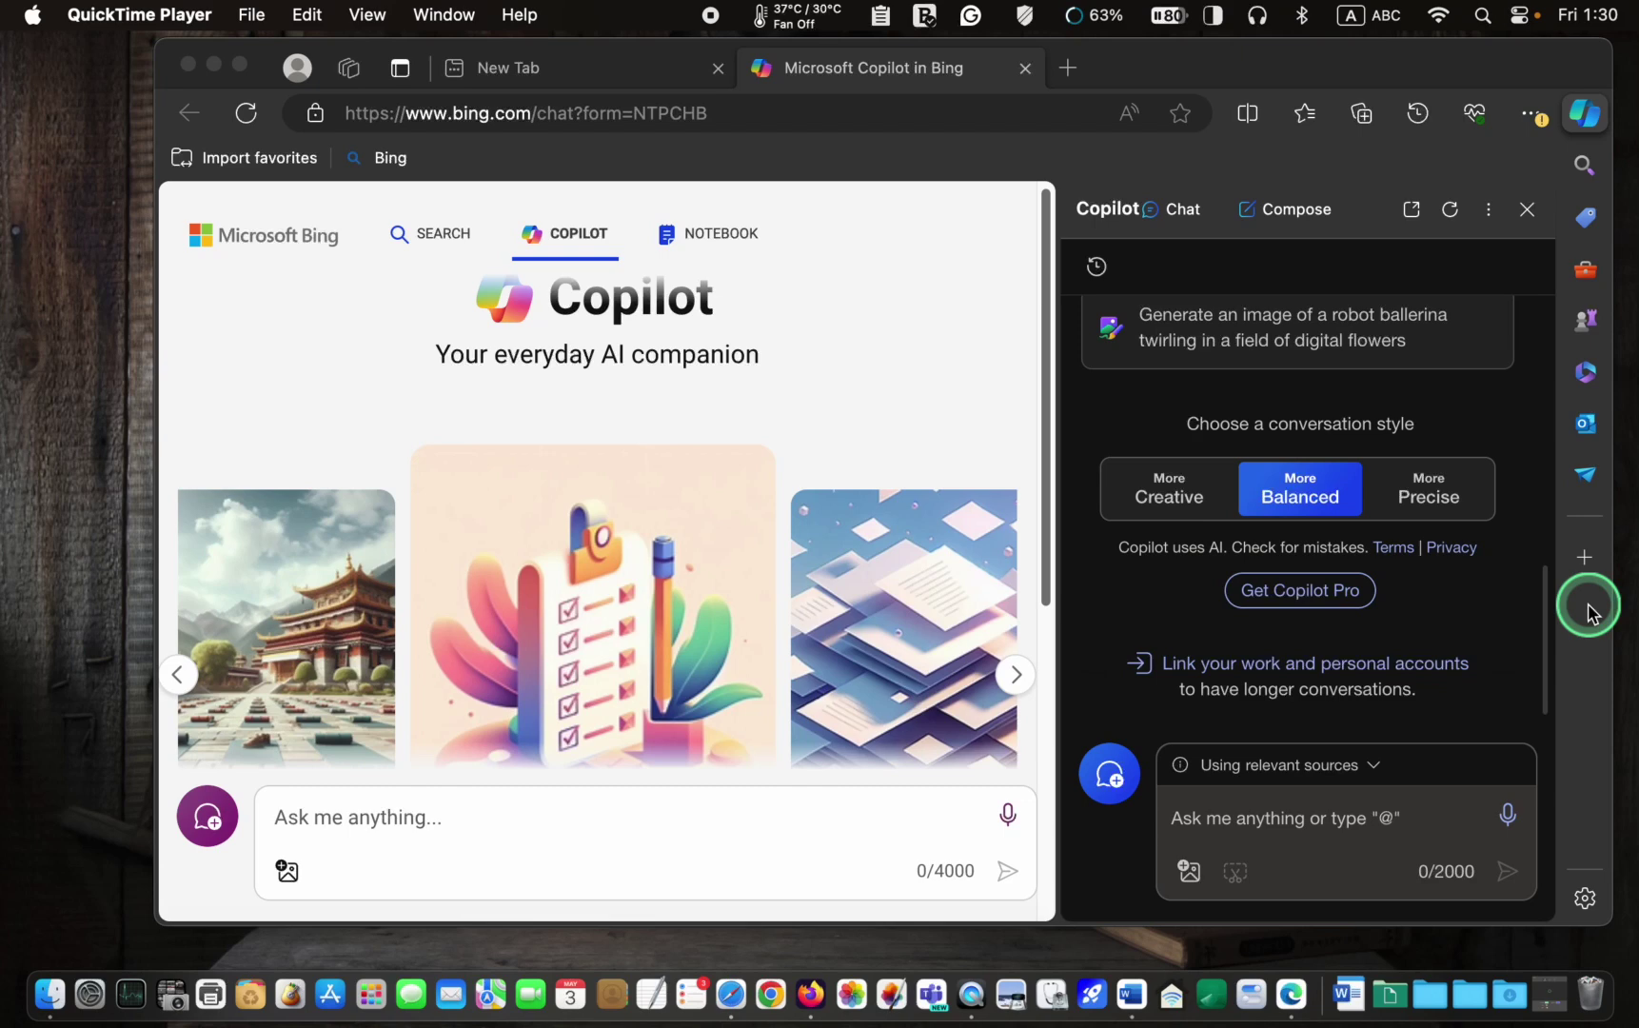
pyautogui.click(1528, 211)
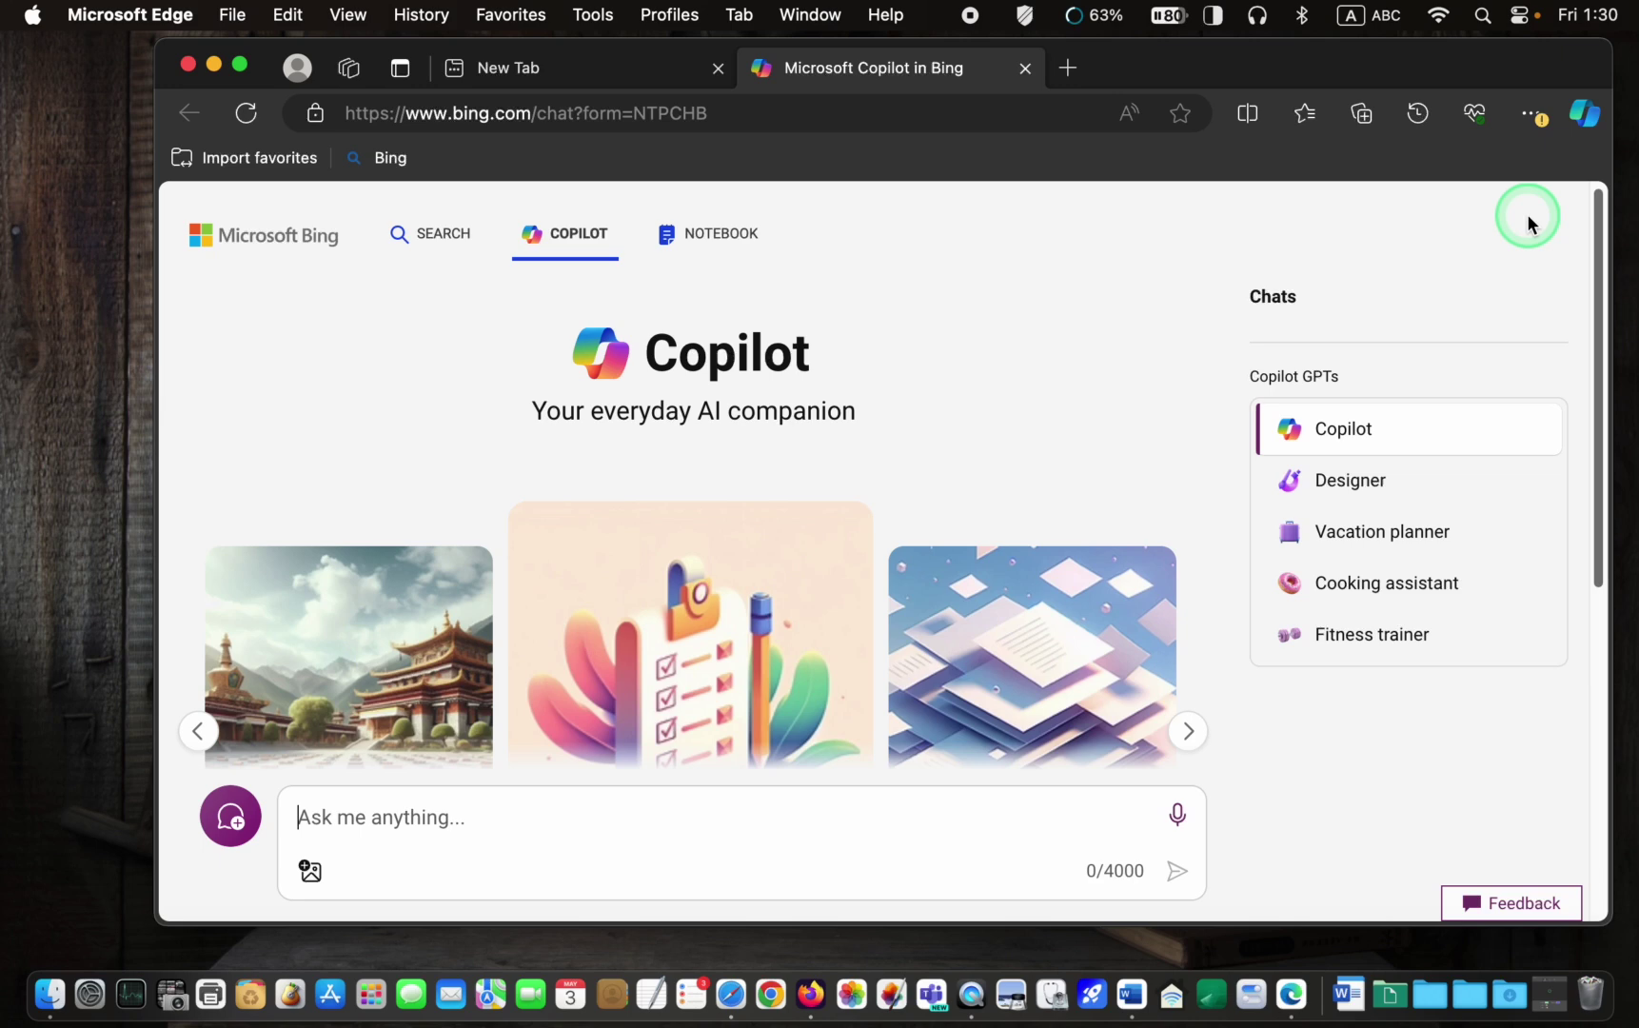
pyautogui.click(1583, 113)
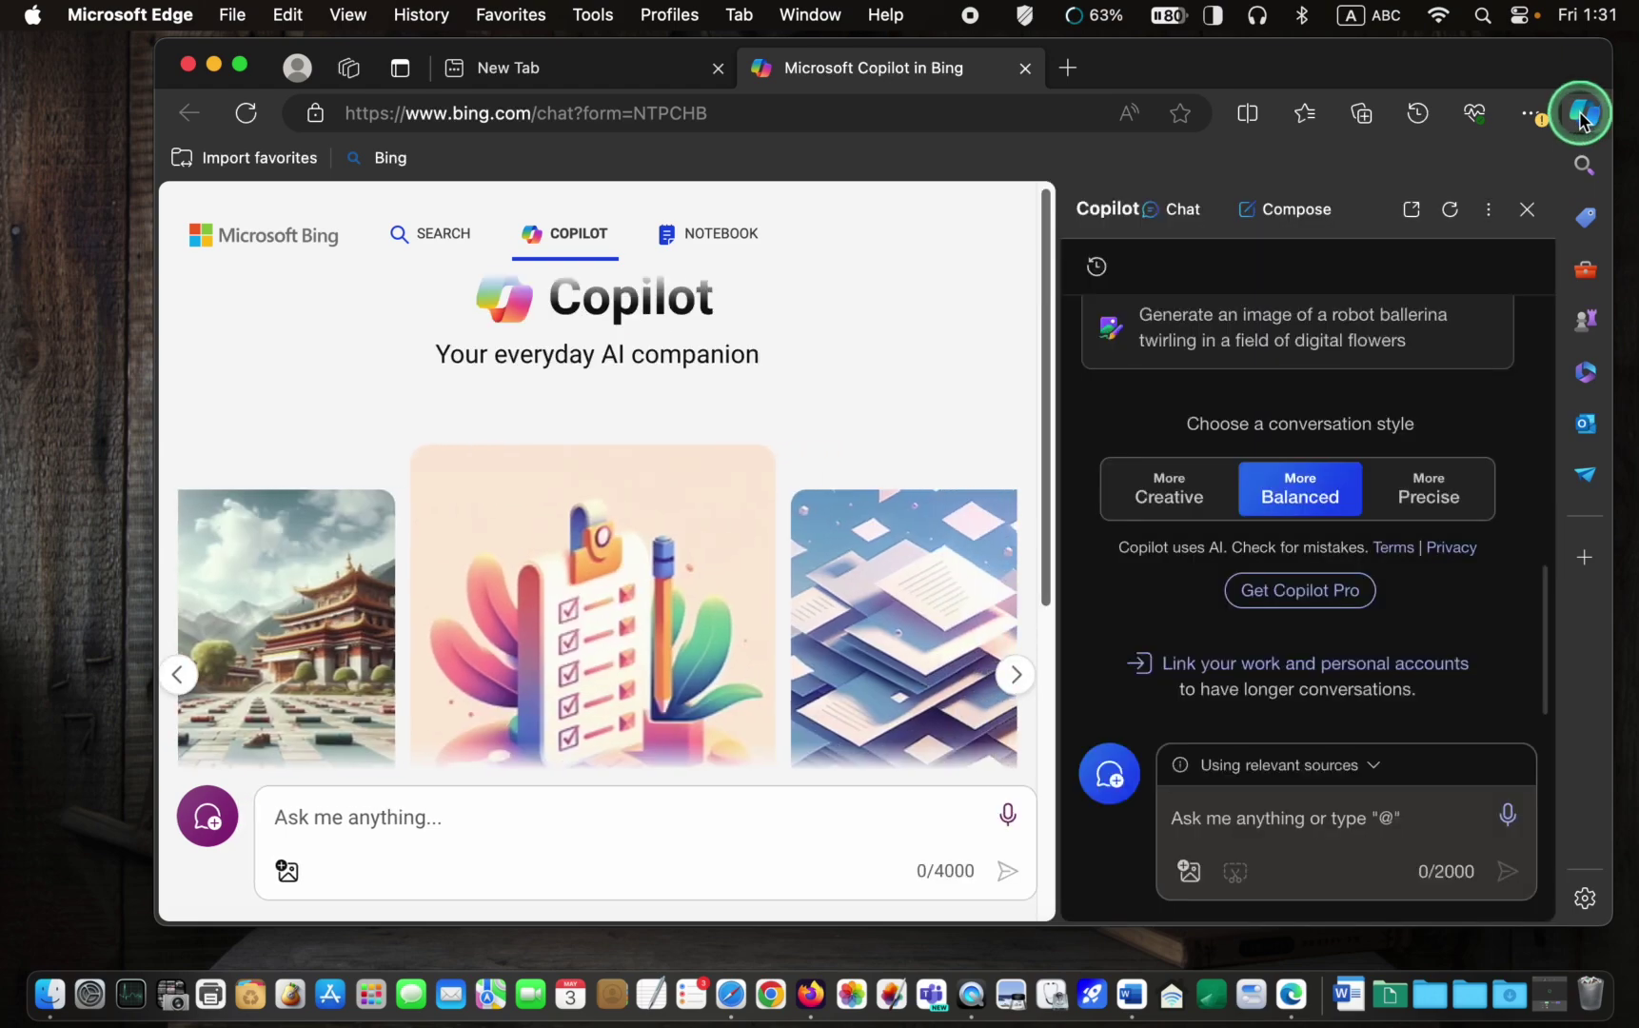
pyautogui.click(1527, 209)
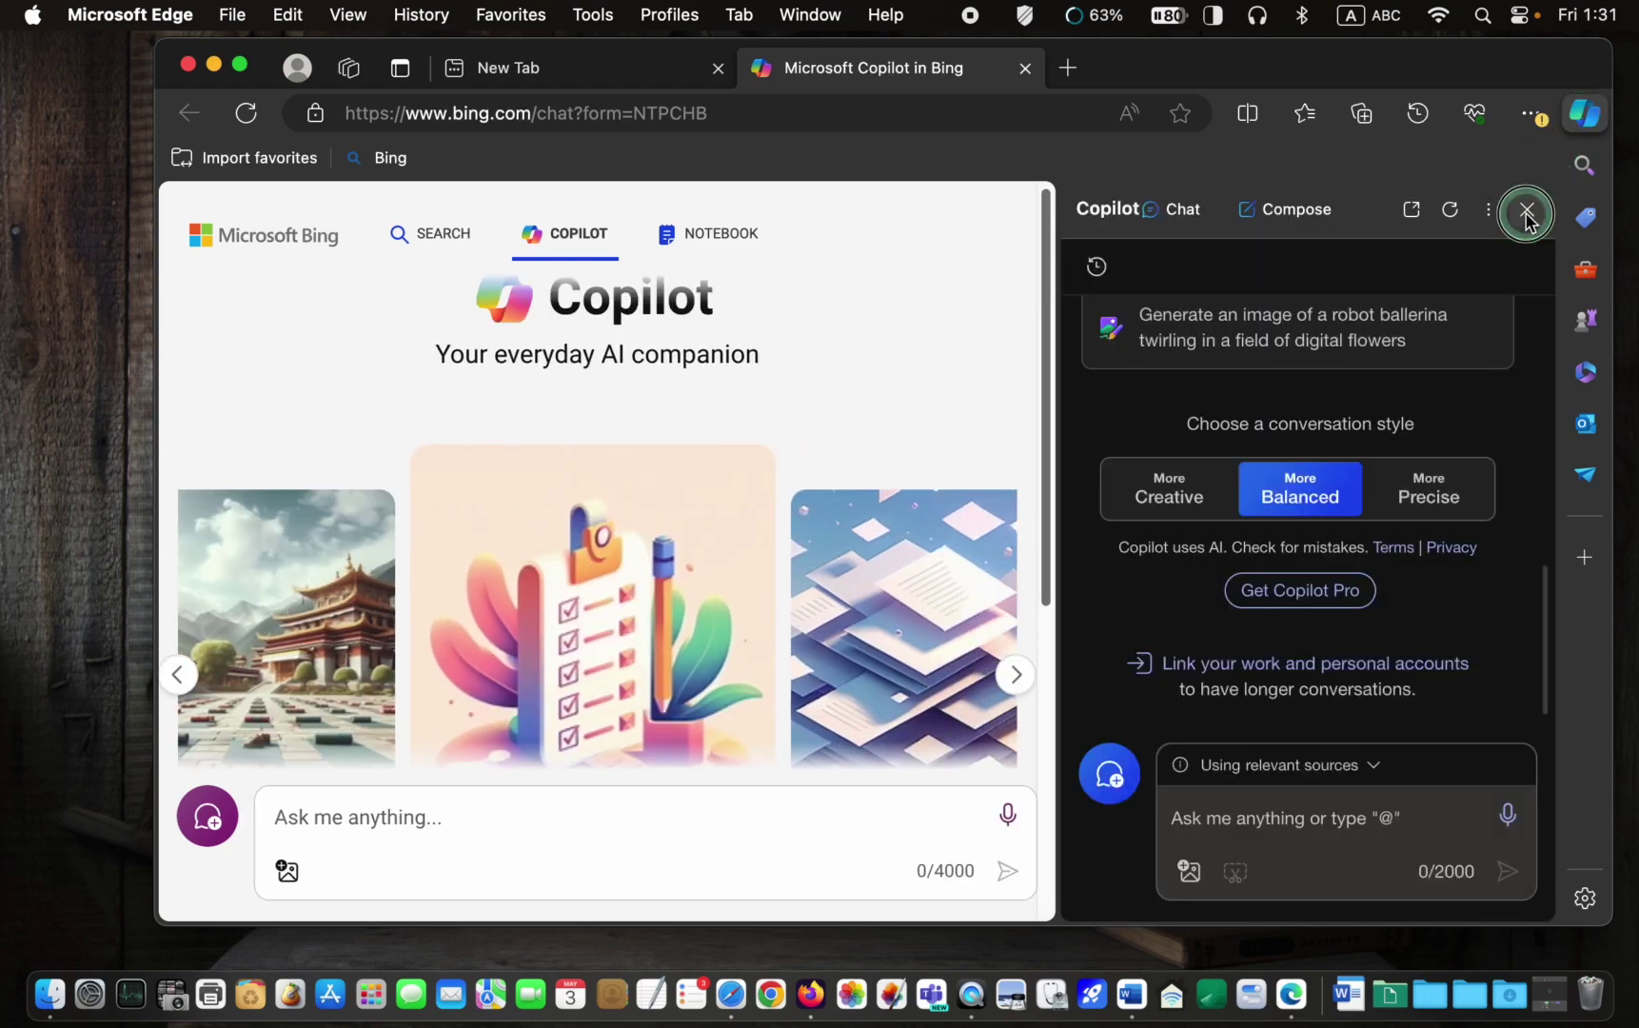
# - Paste and send the prompt for images of an elderly man waiting on a train platform
pyautogui.click(1564, 360)
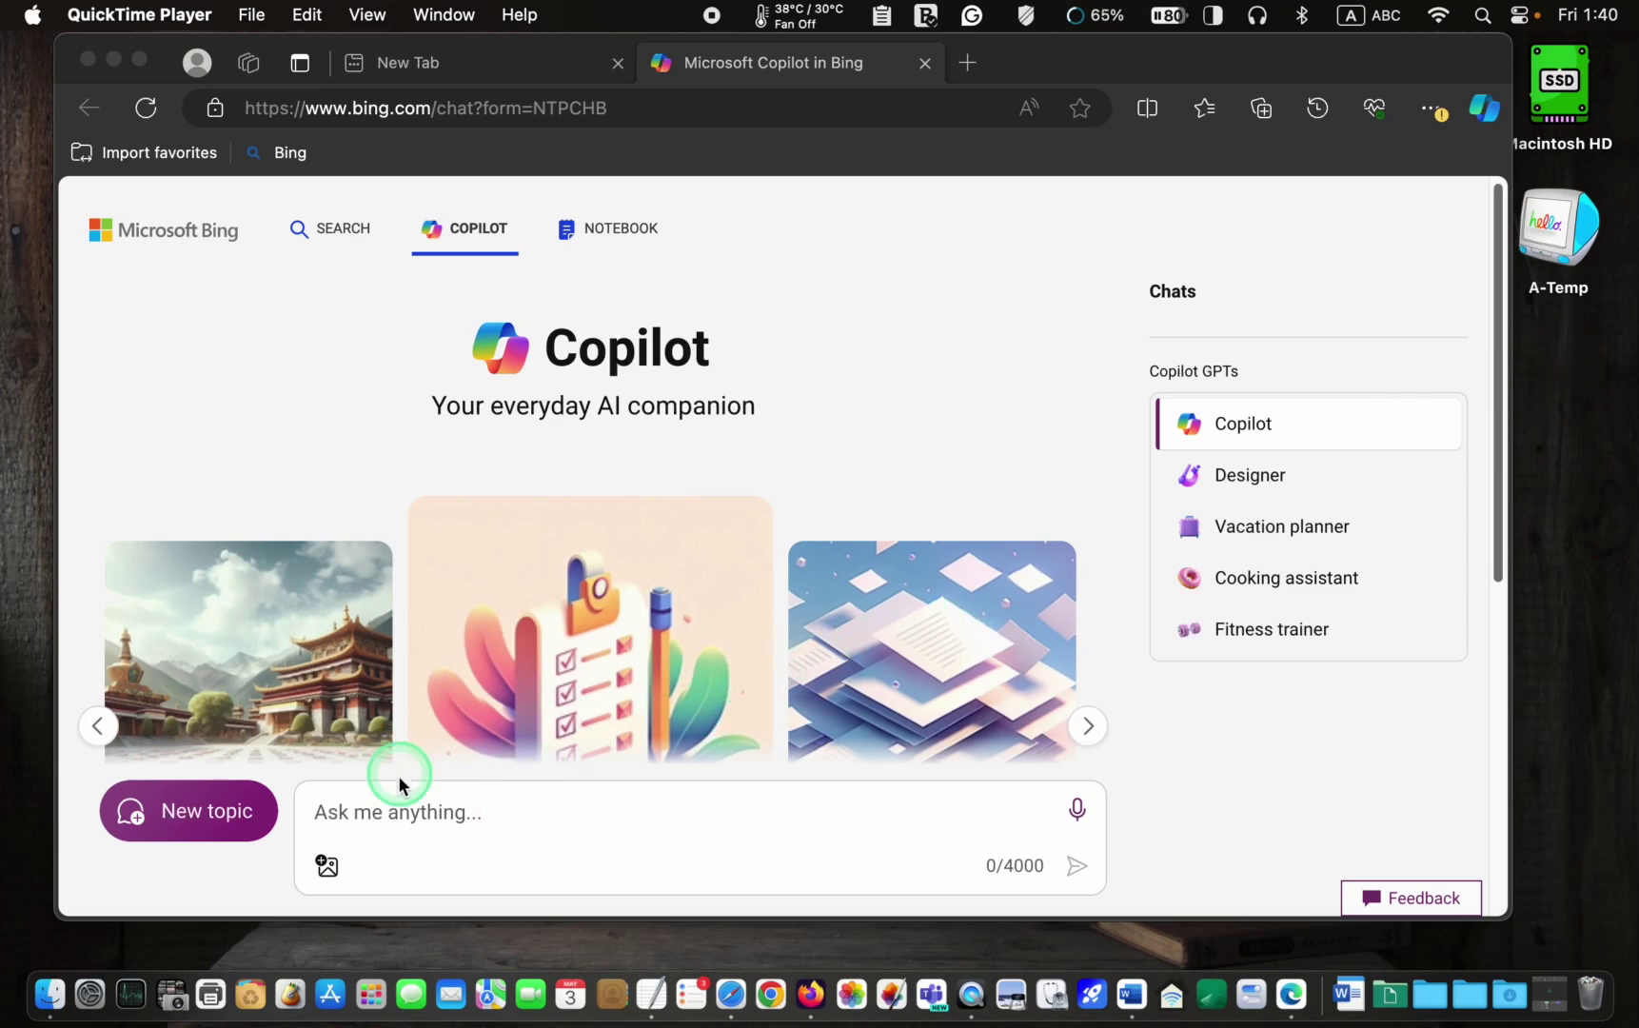
pyautogui.click(317, 813)
pyautogui.click(334, 793)
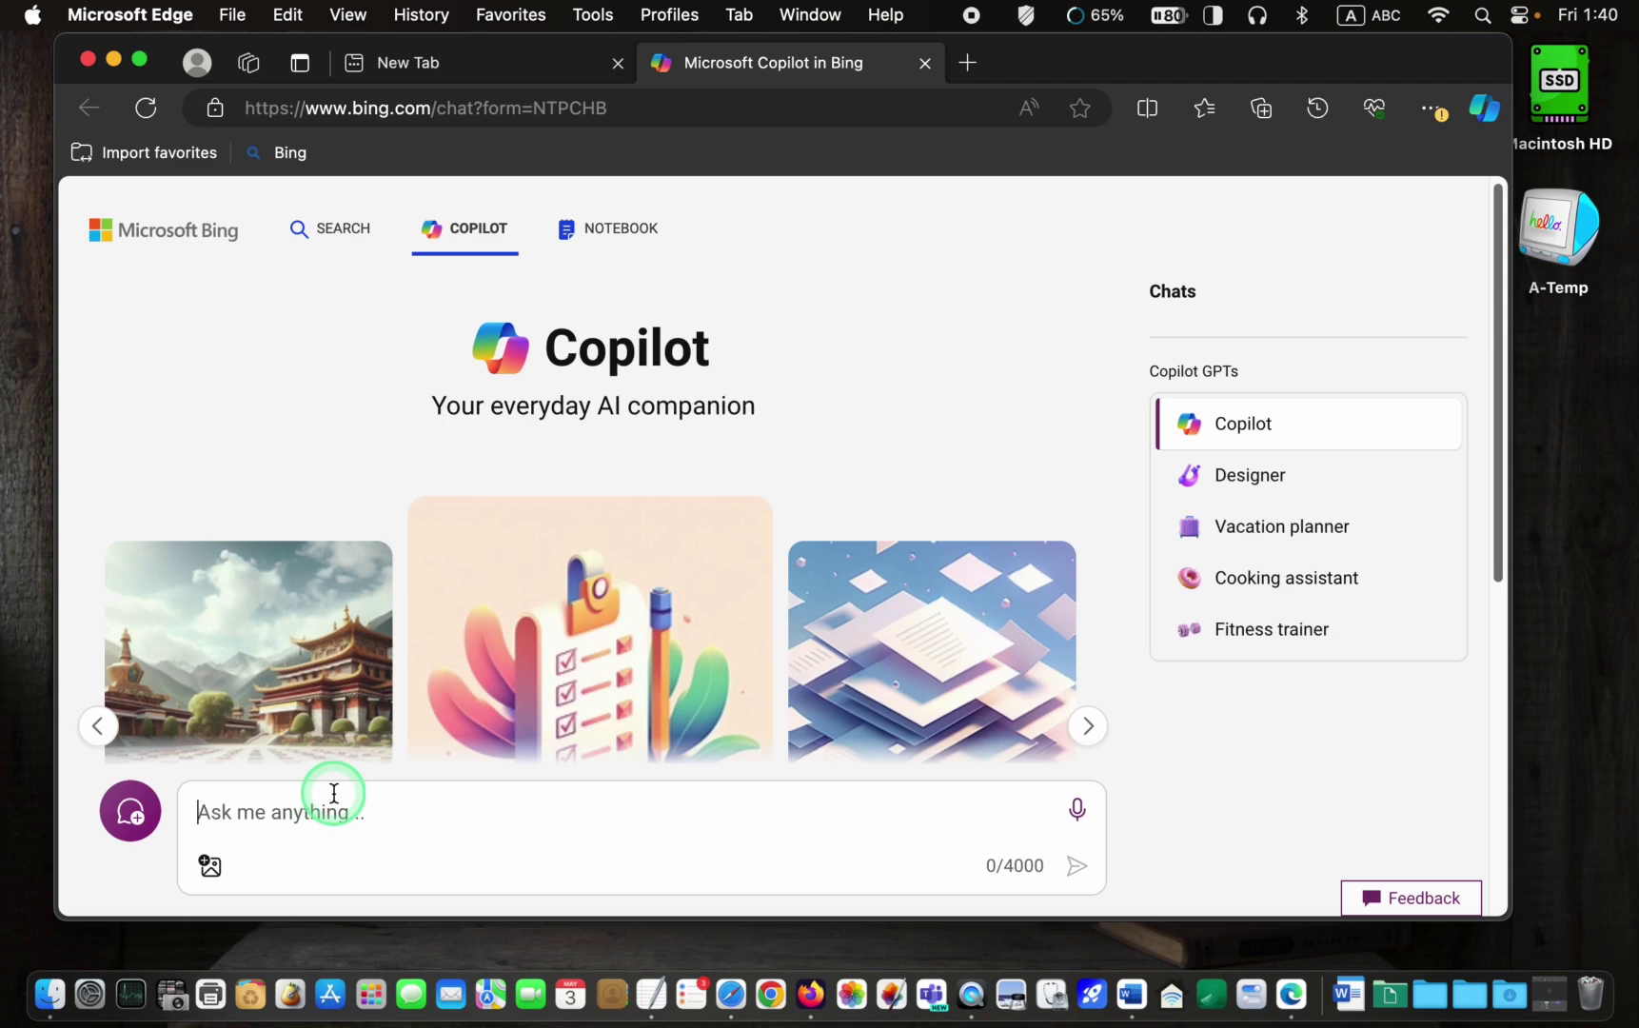
pyautogui.write('Create an image of an elderly man waiting for his train on the station platform')
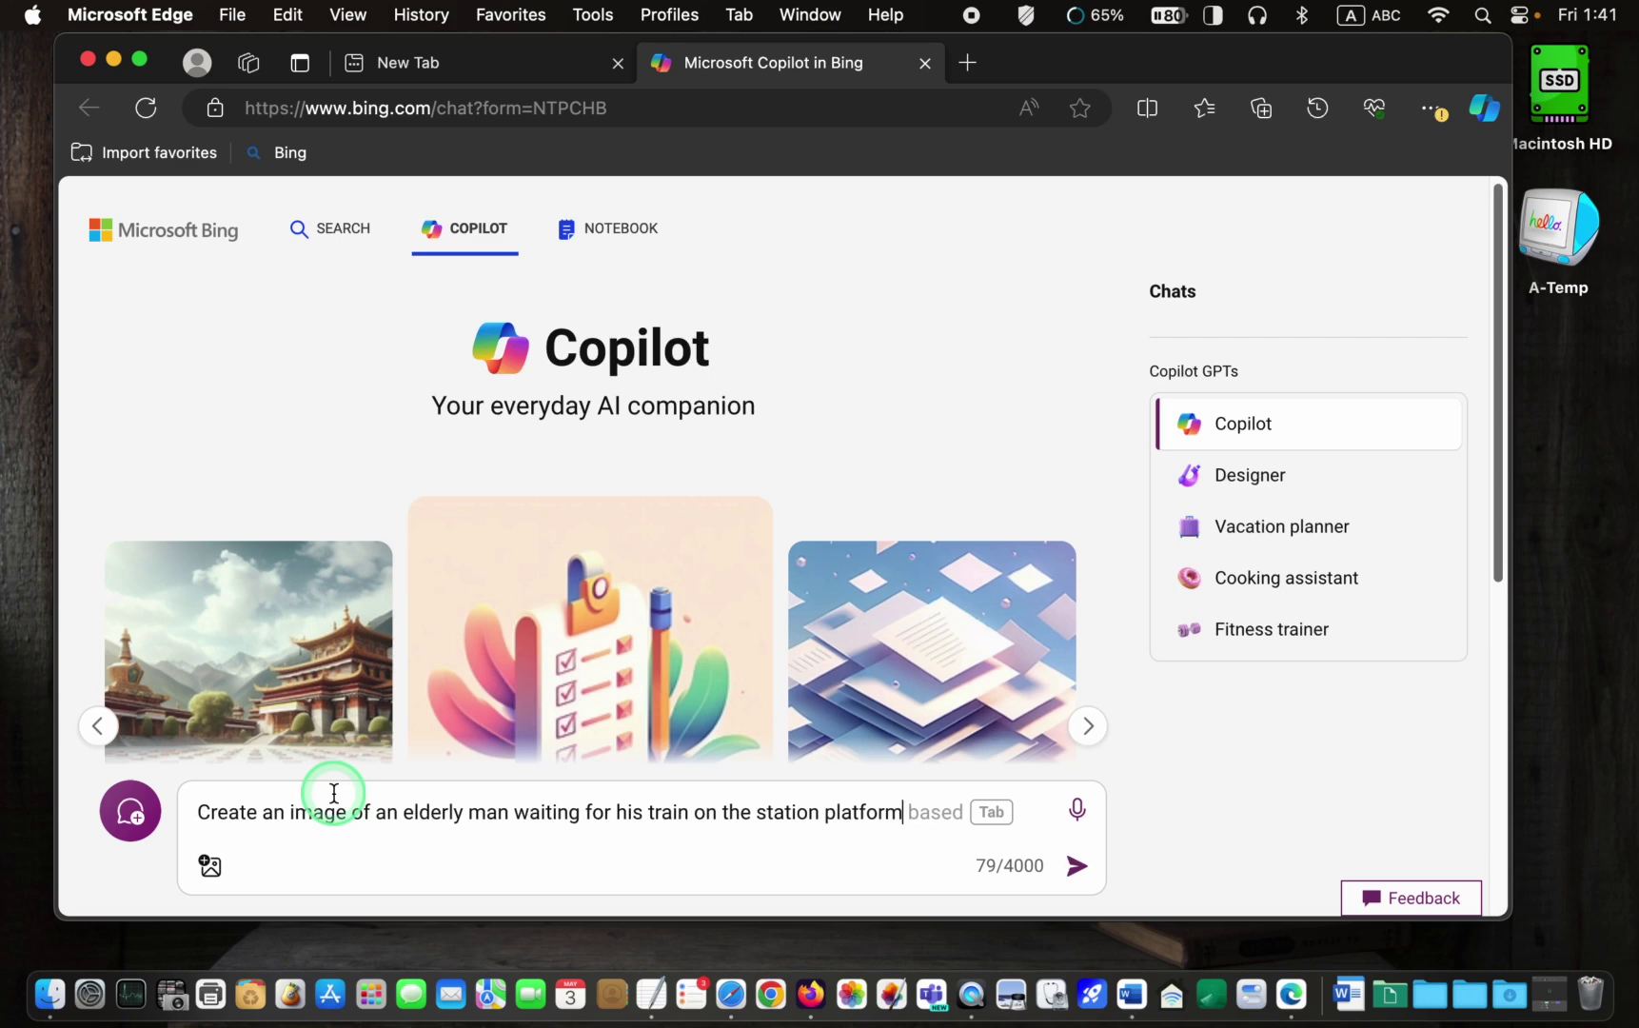
pyautogui.click(1077, 868)
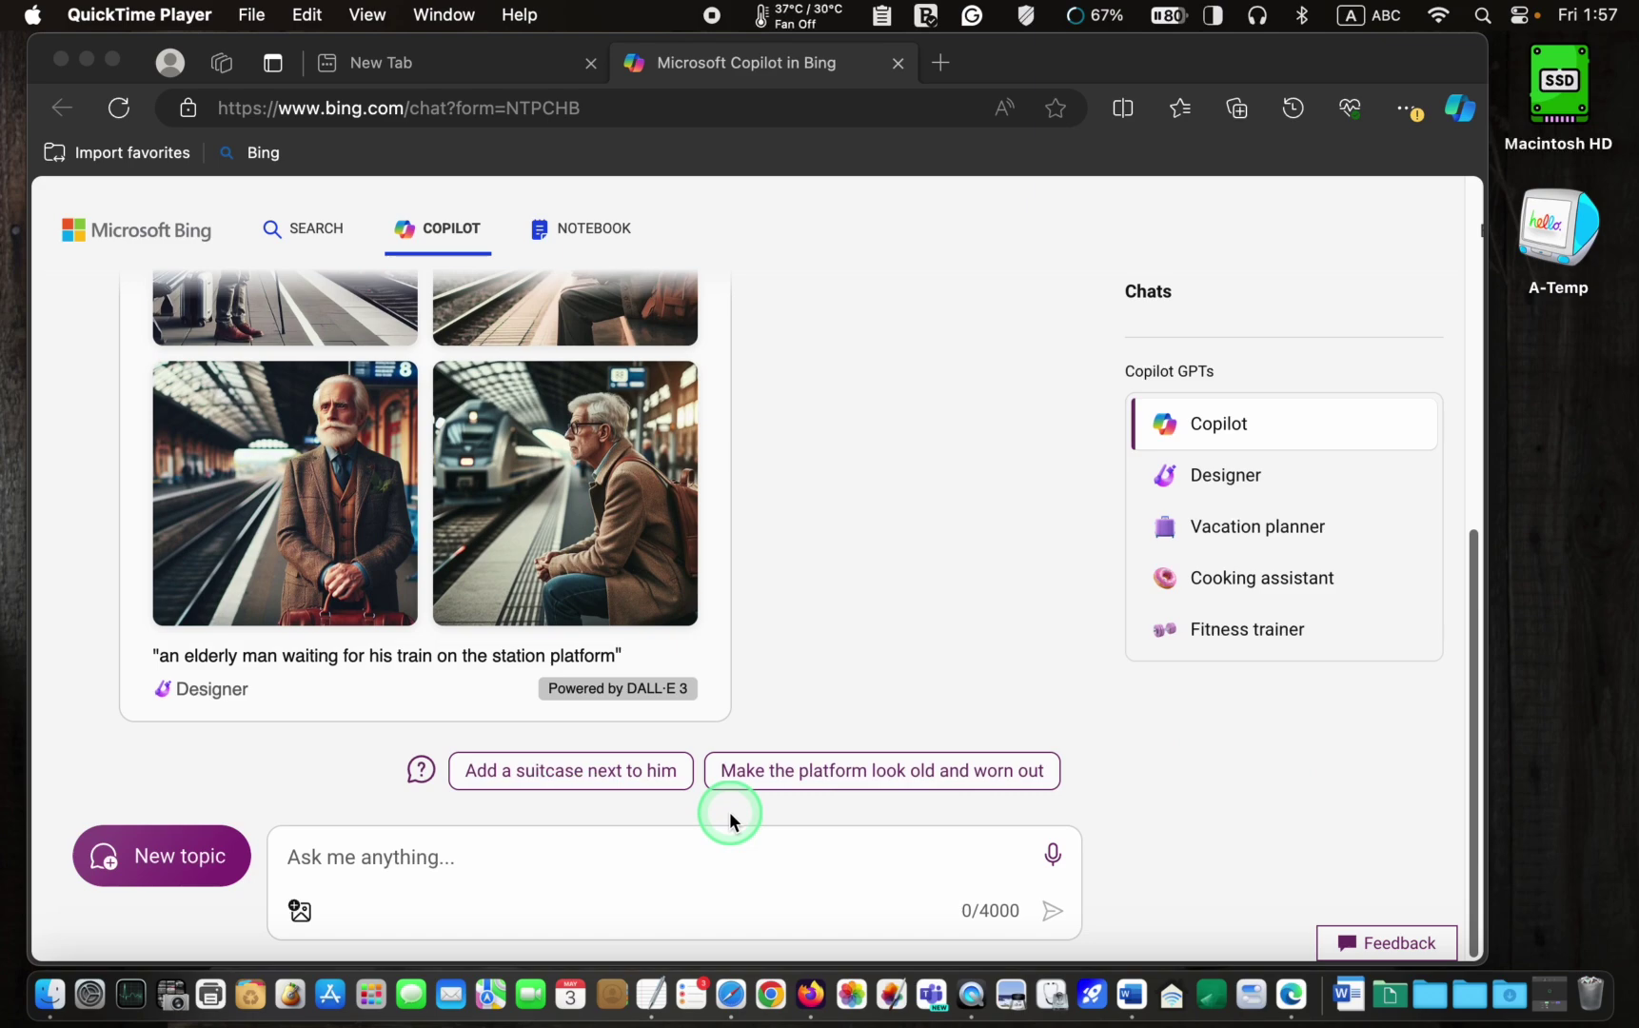
# - Apply the 'Add a suitcase next to him' suggestion to regenerate the platform images
pyautogui.click(612, 774)
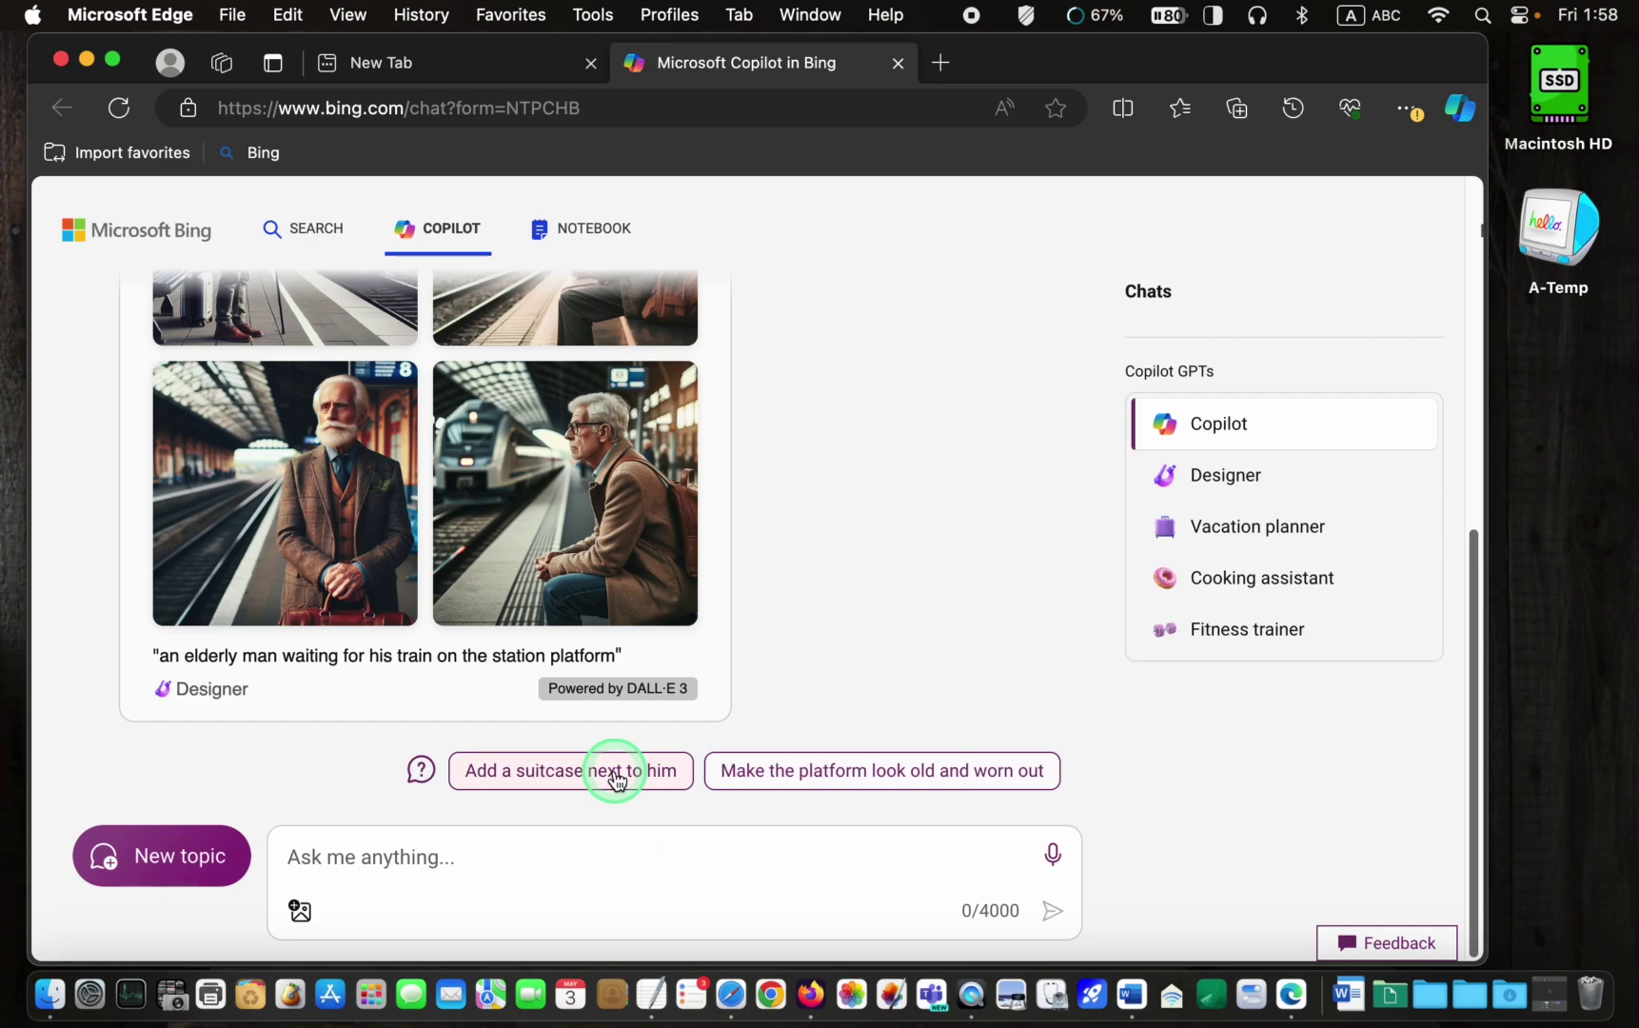
pyautogui.click(614, 773)
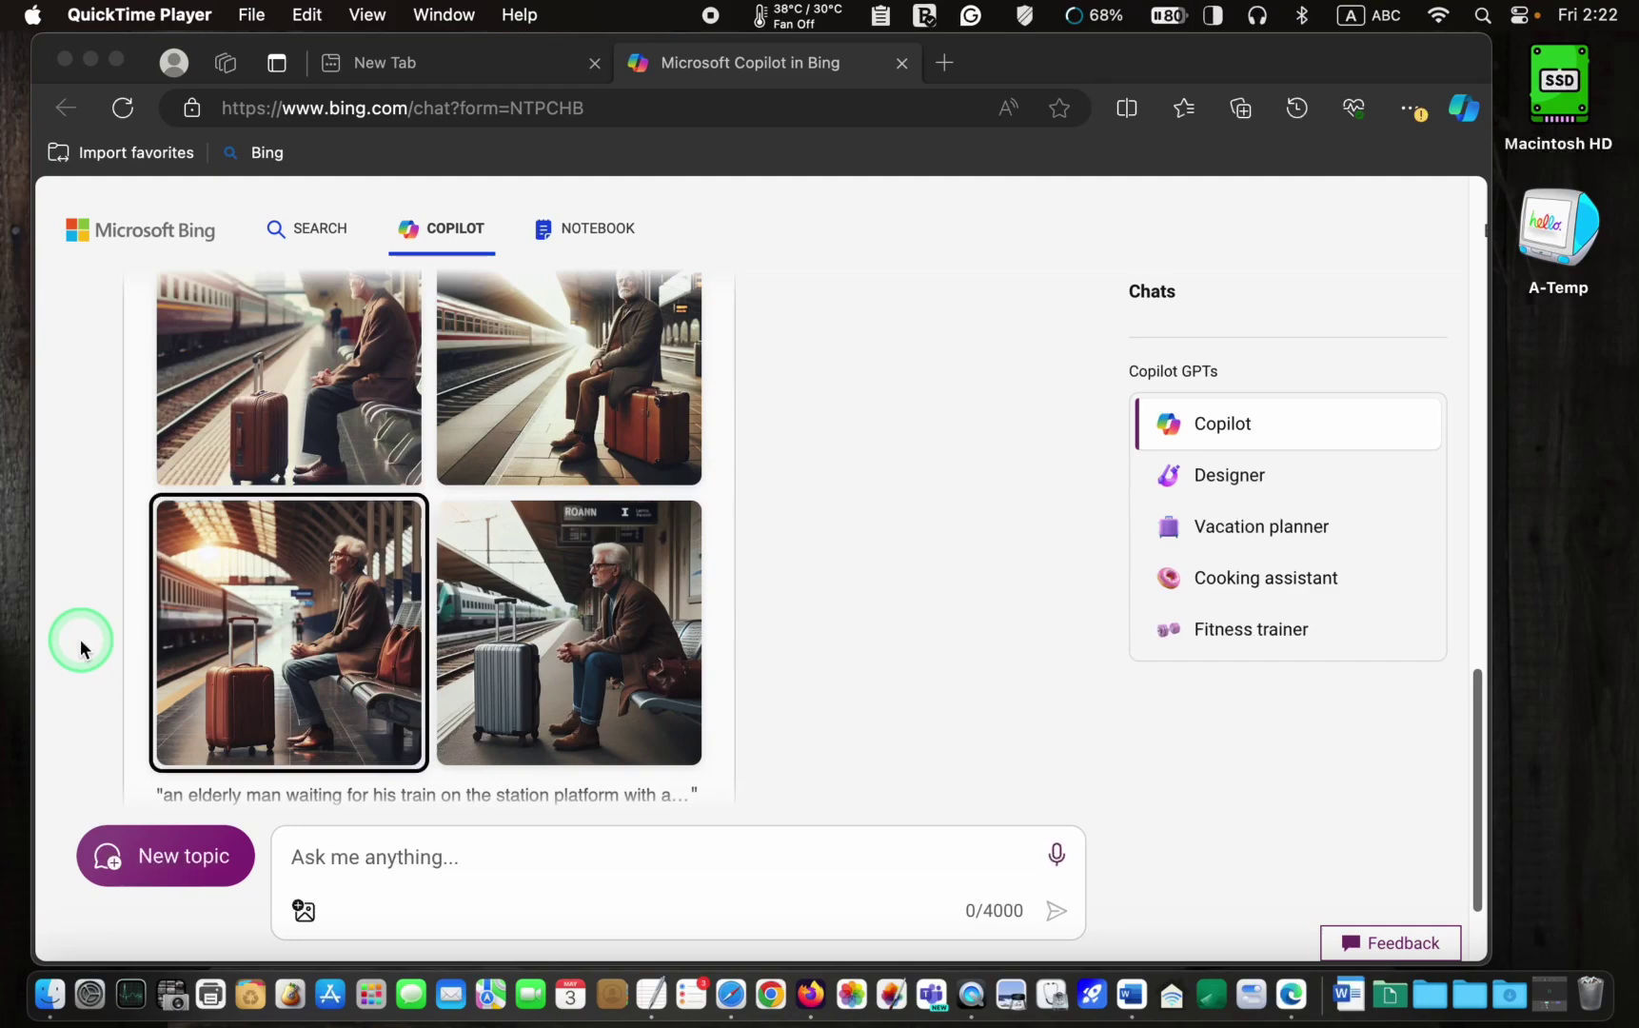
# - Open the chosen suitcase image in Image Creator, plus a full-size copy in a new tab
pyautogui.click(229, 676)
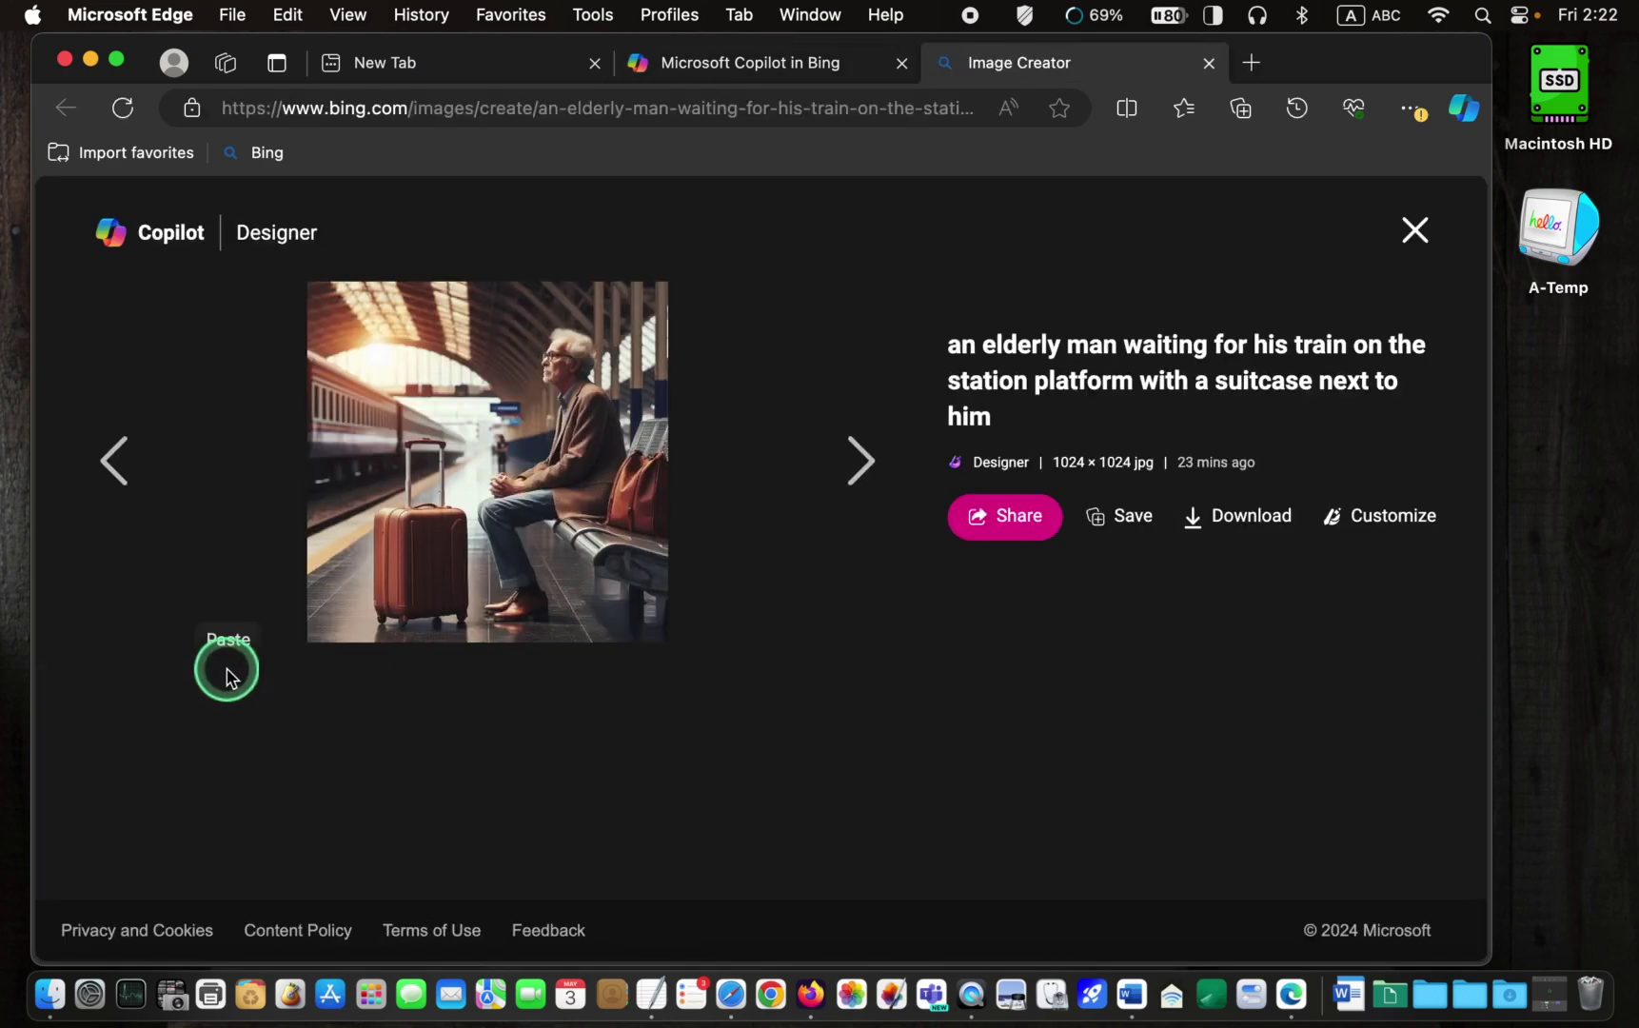
pyautogui.rightClick(474, 482)
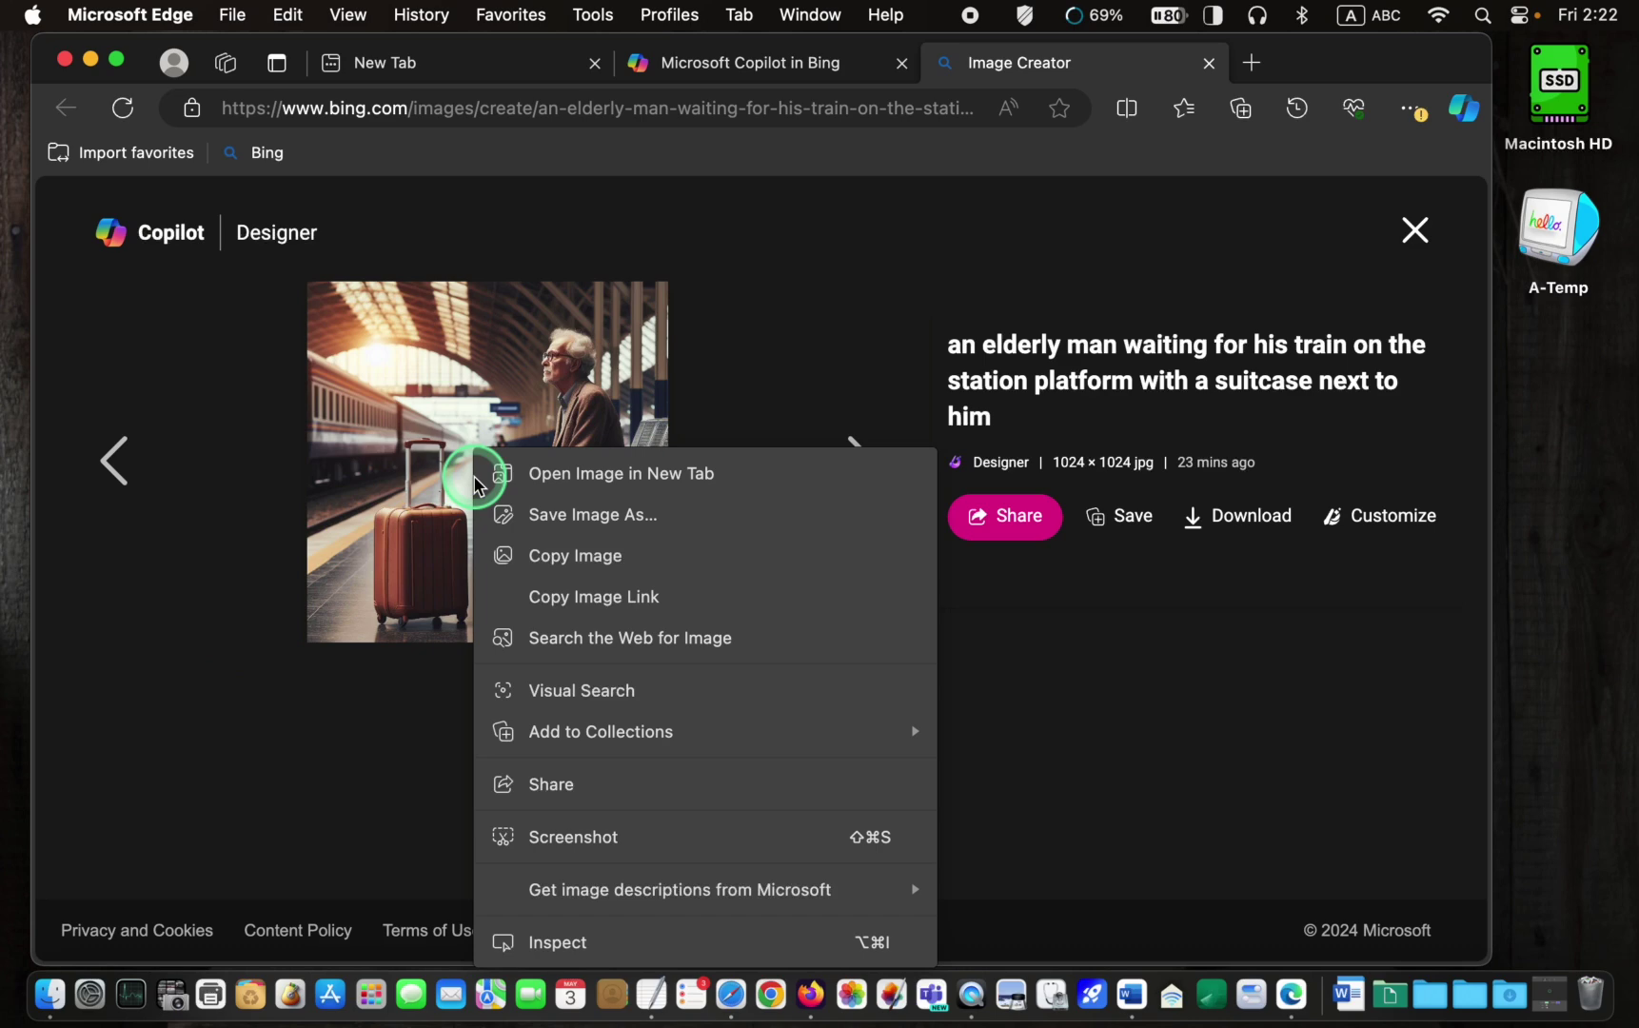
pyautogui.click(599, 473)
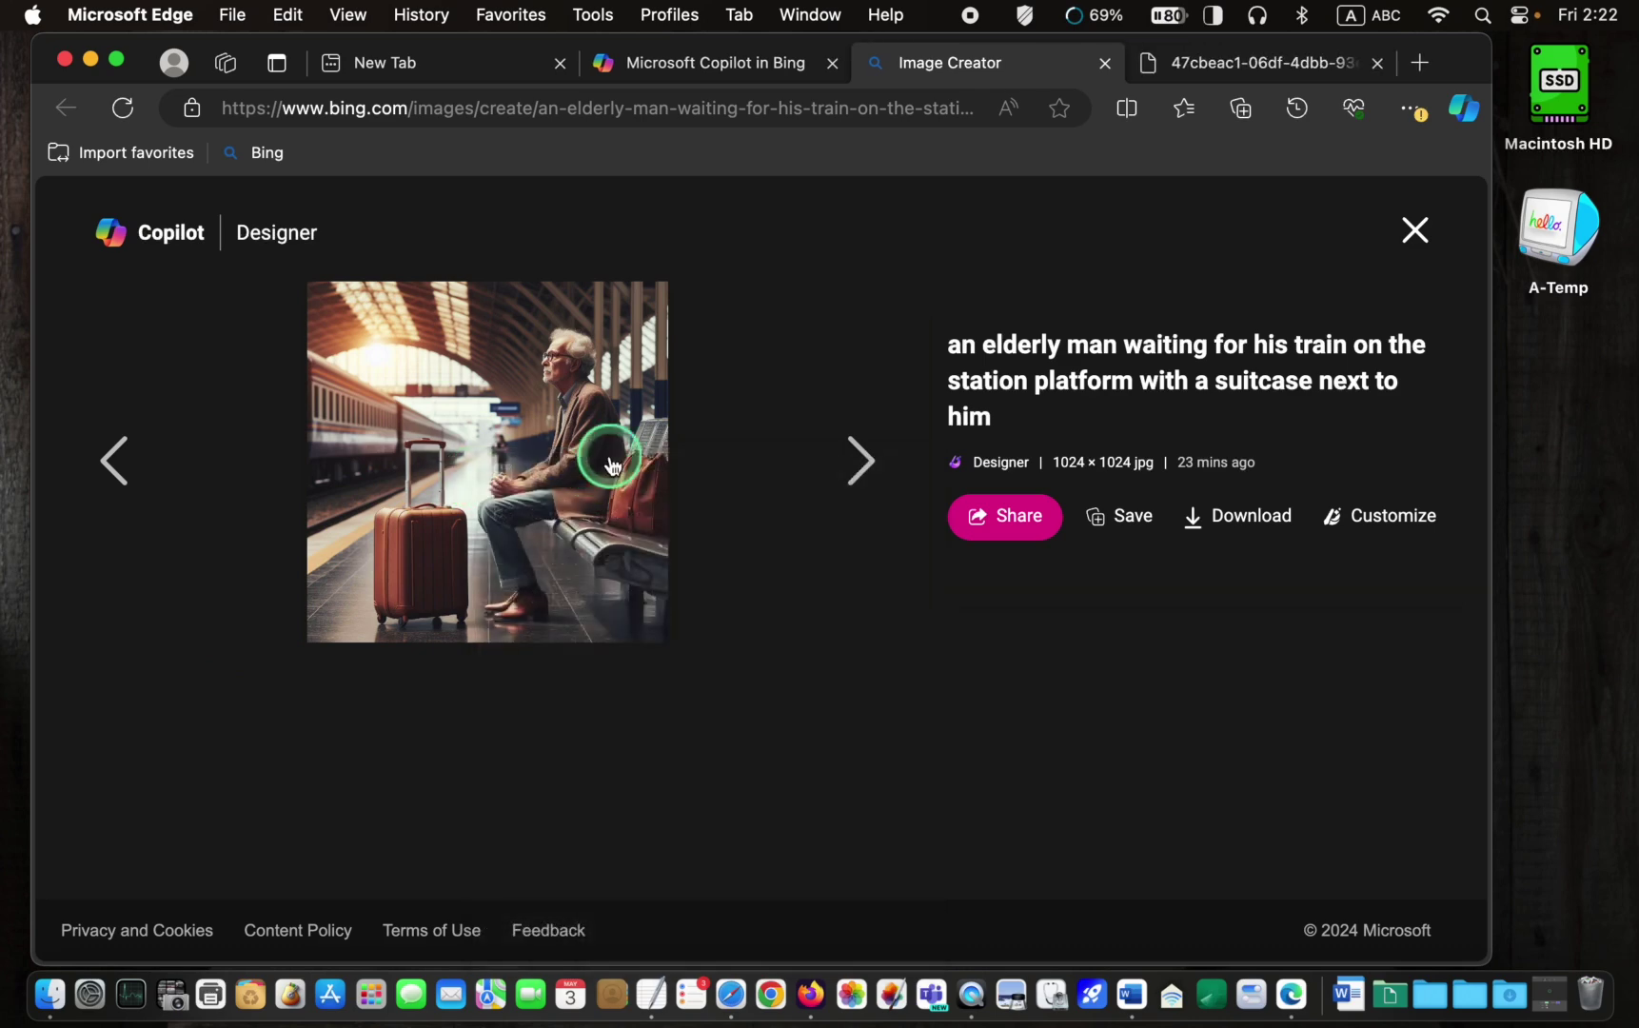
pyautogui.click(1248, 62)
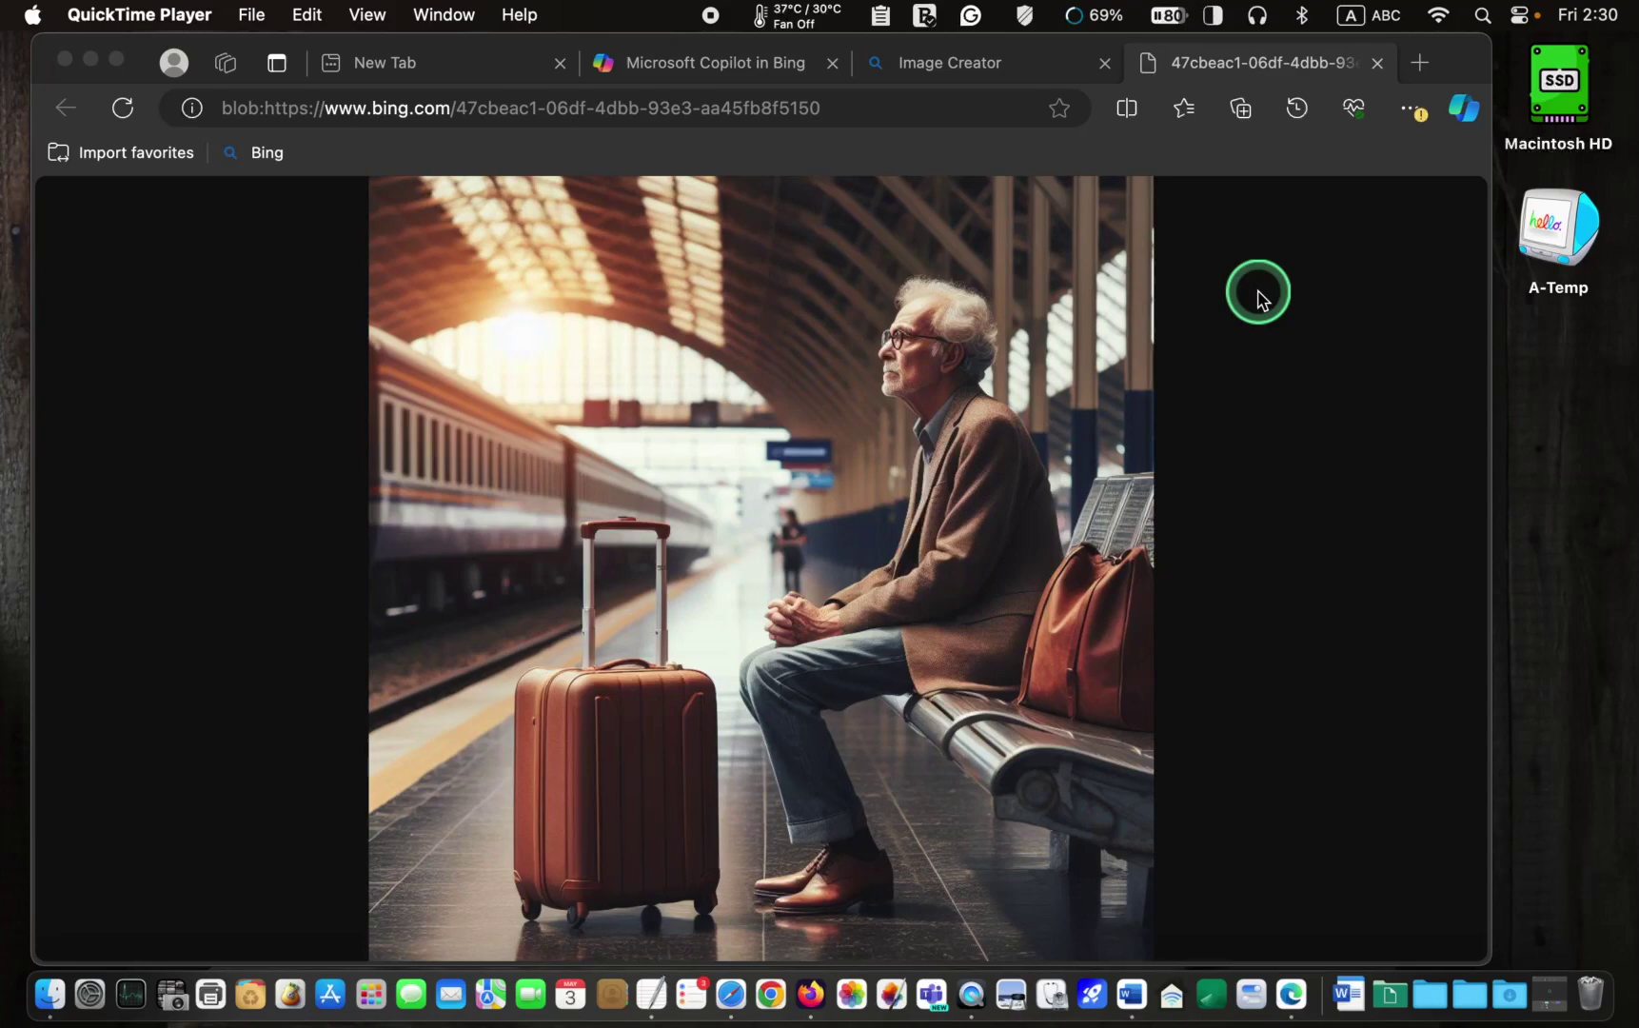
pyautogui.click(1071, 65)
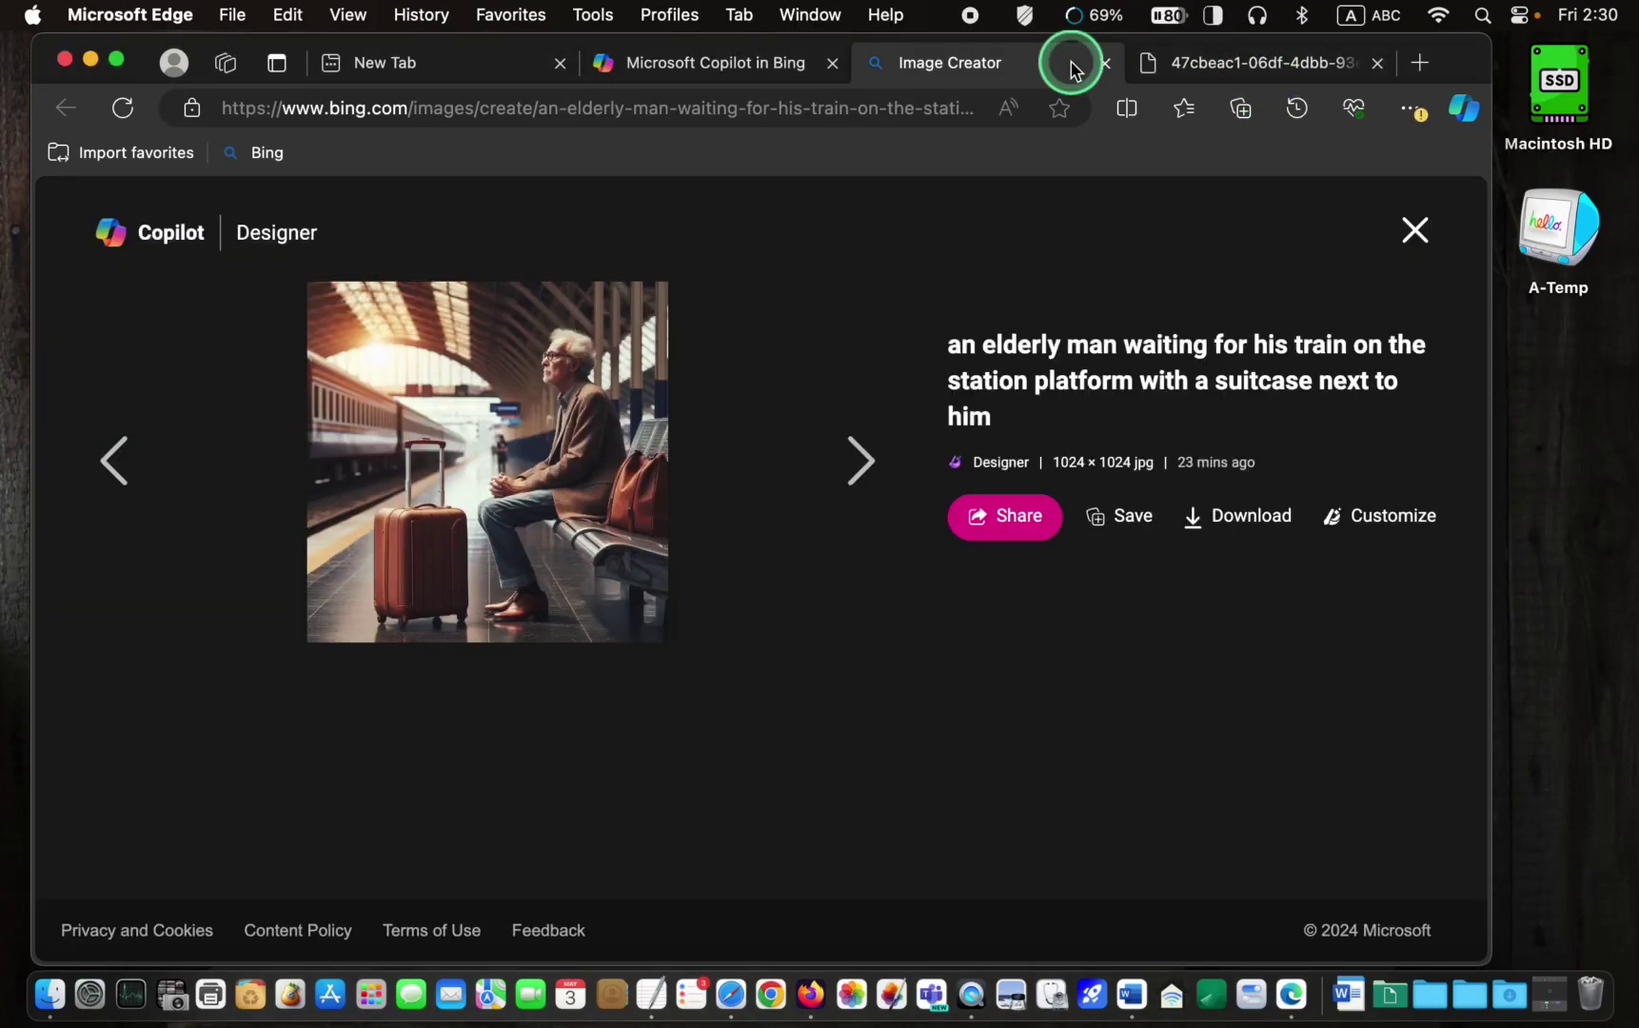